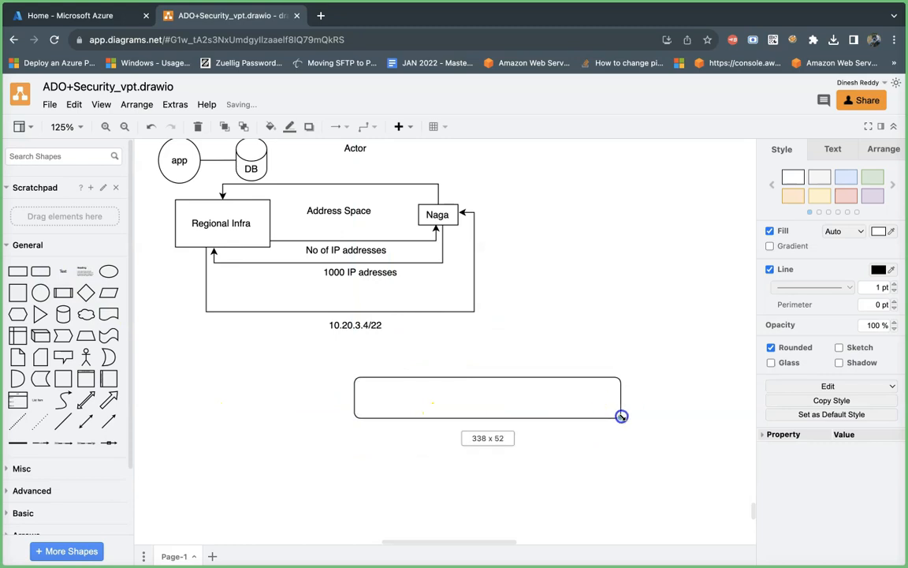
Step: Move the empty rounded rectangle below the 10.20.3.4/22 label, and give that label the green fill and outline style
{"action": "left_click_drag", "start_coordinate": [507, 402], "coordinate": [473, 403]}
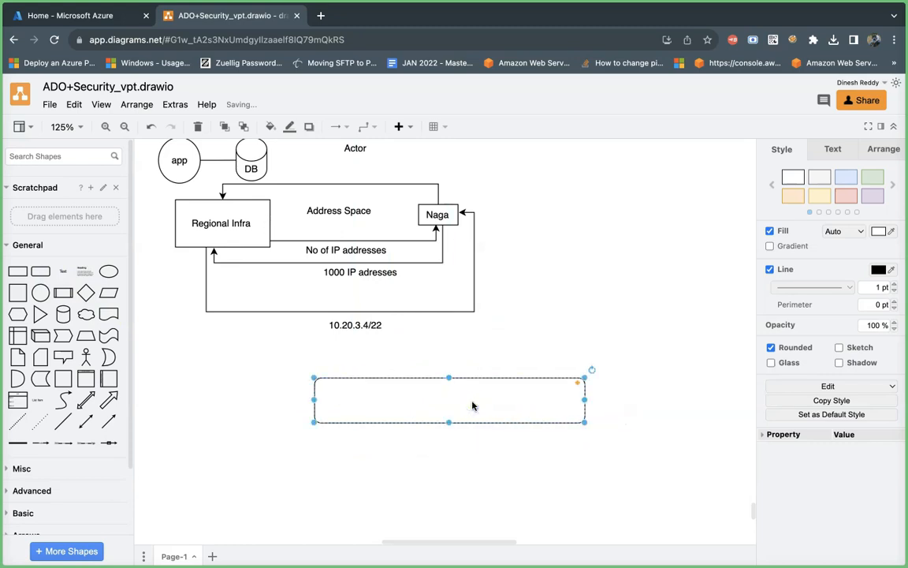
{"action": "left_click", "coordinate": [364, 324]}
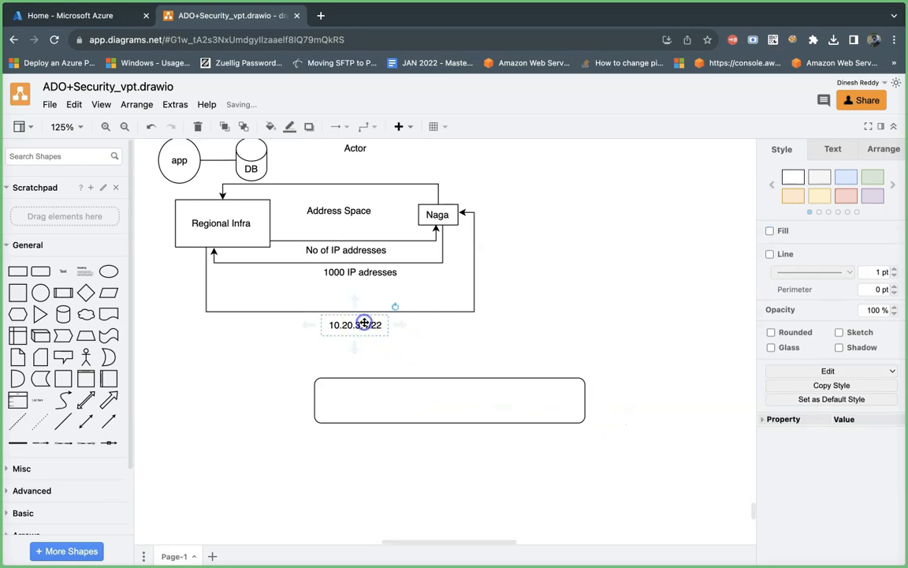
{"action": "left_click", "coordinate": [770, 254]}
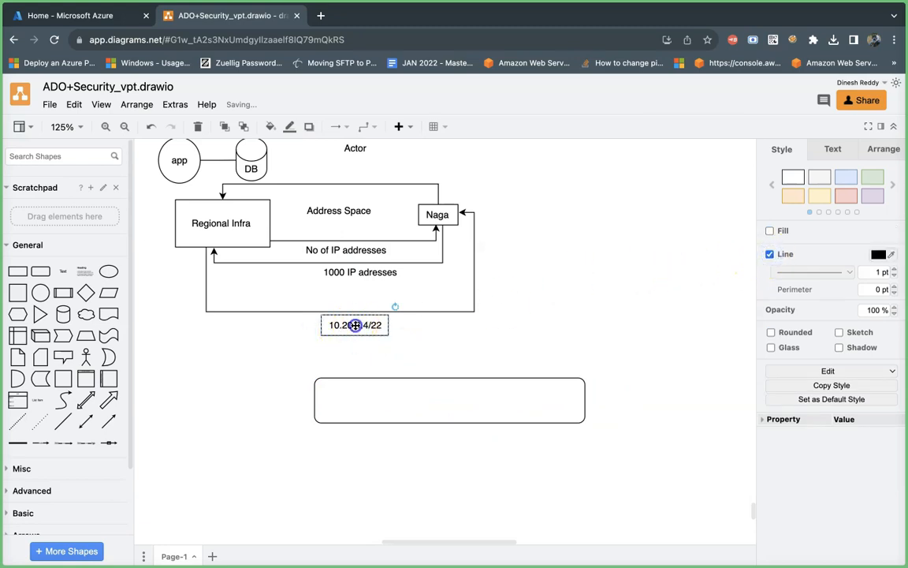
{"action": "left_click", "coordinate": [871, 178]}
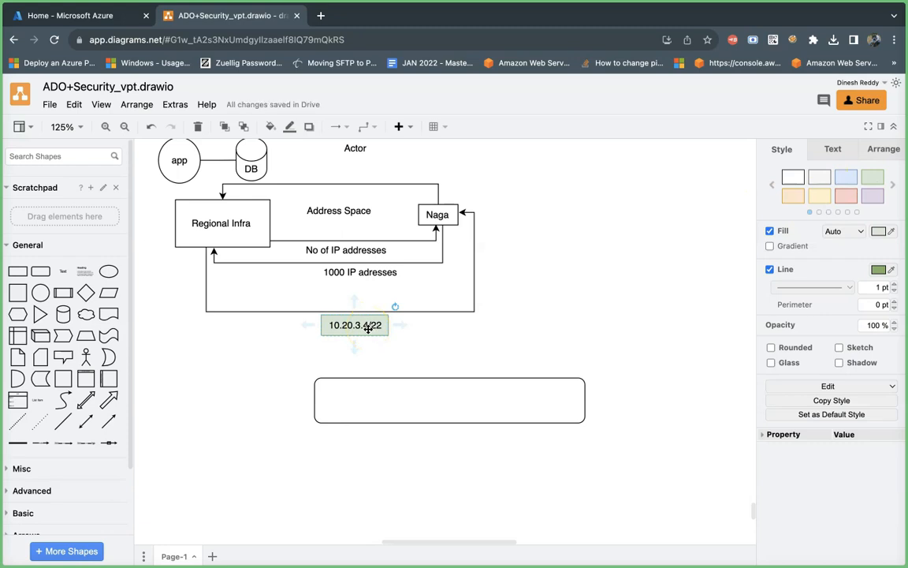
Step: Enter the text "8bits.8bits.8bits.8bi" in the empty rounded rectangle below the IP address label
{"action": "left_click", "coordinate": [408, 405]}
{"action": "double_click", "coordinate": [408, 406]}
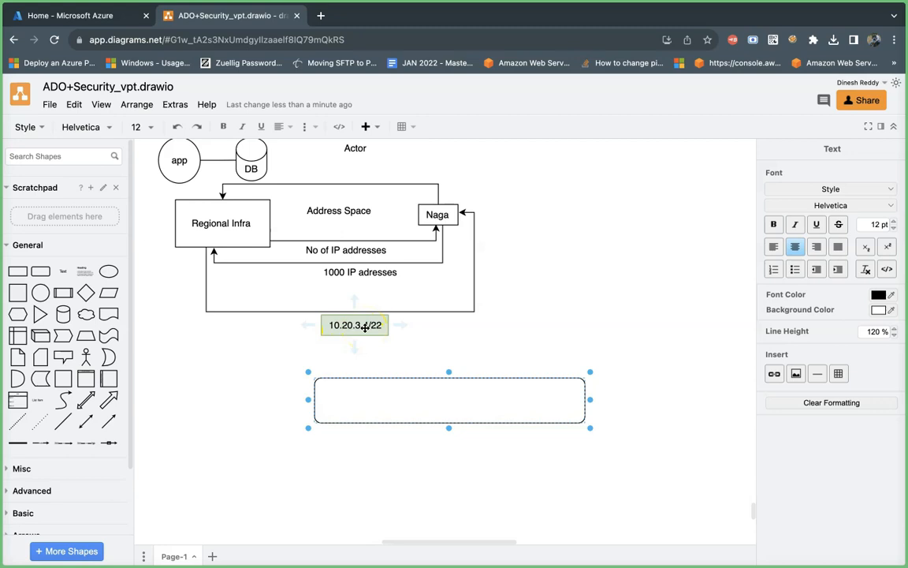
{"action": "type", "text": "8bits.8bits.8bits.8bit"}
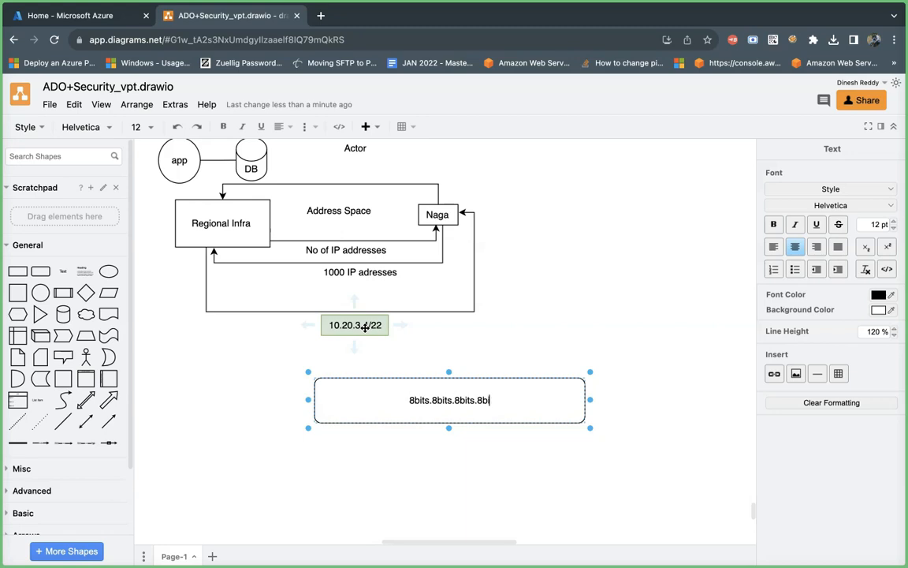
{"action": "left_click", "coordinate": [430, 294]}
Step: Complete the rounded rectangle's text so that it reads "8bits.8bits.8bits.8bits/22"
{"action": "double_click", "coordinate": [508, 401]}
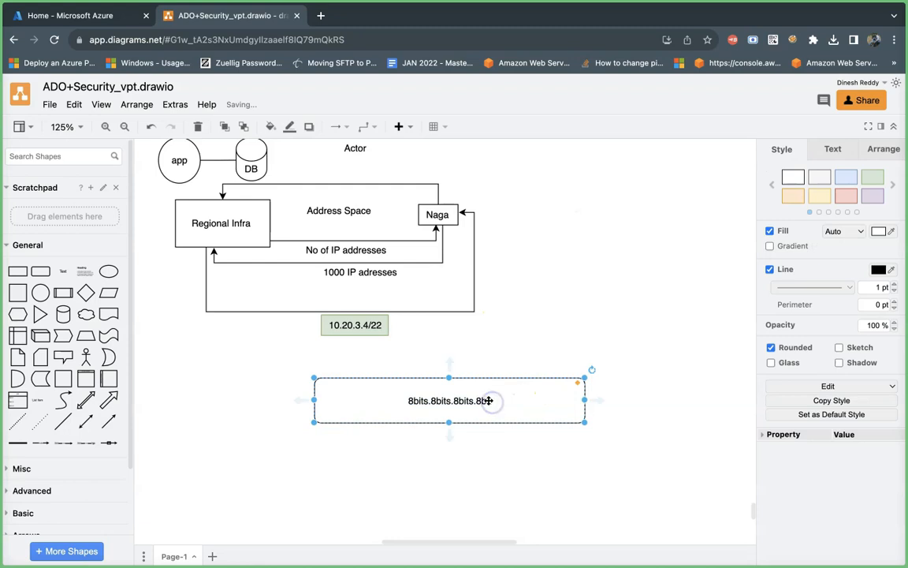
{"action": "double_click", "coordinate": [491, 401]}
{"action": "left_click", "coordinate": [491, 401]}
{"action": "type", "text": "s/"}
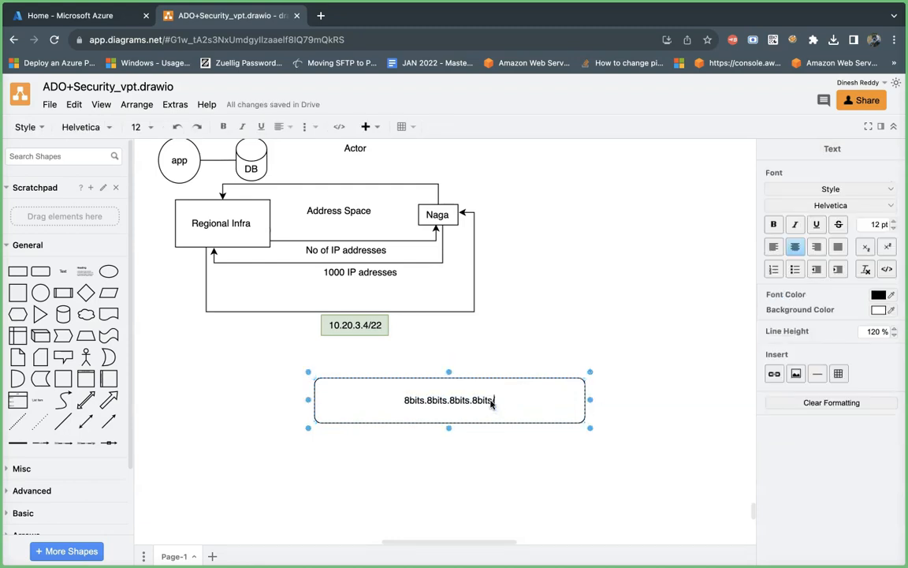
{"action": "type", "text": "22"}
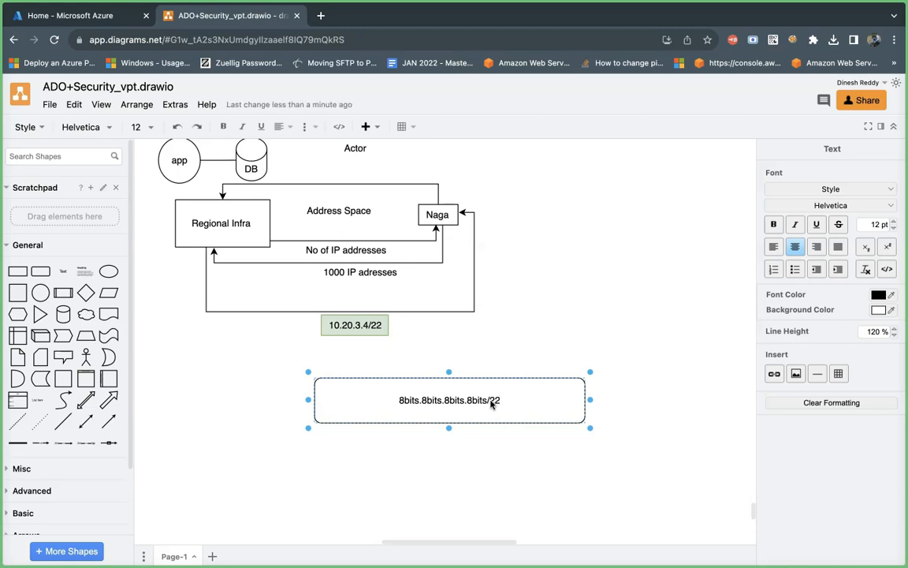
{"action": "key", "text": "Return"}
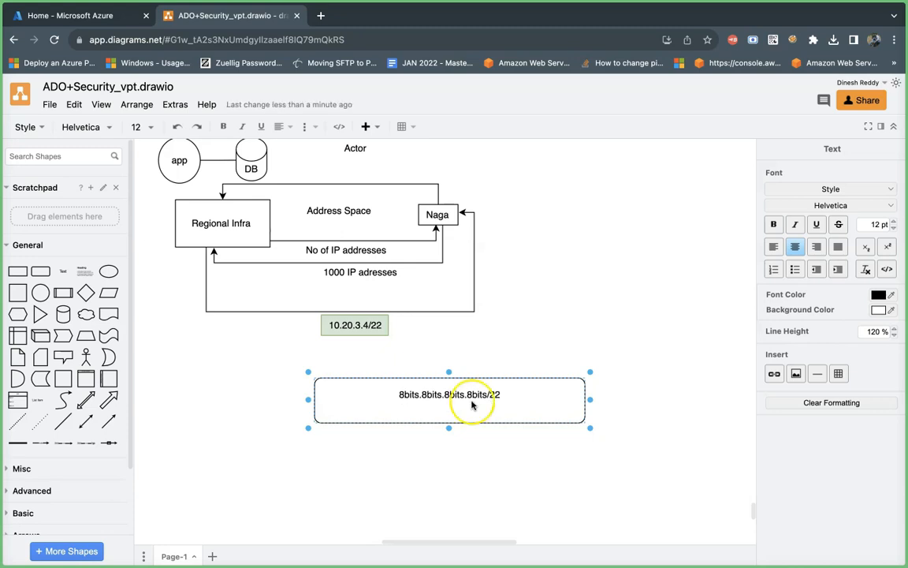
{"action": "left_click", "coordinate": [411, 401]}
{"action": "left_click", "coordinate": [409, 407]}
{"action": "left_click", "coordinate": [422, 513]}
Step: Place two copies of the rounded rectangle side by side below the diagram and replace the left one's text with "8bits"
{"action": "left_click_drag", "start_coordinate": [431, 403], "coordinate": [238, 393]}
{"action": "double_click", "coordinate": [324, 394]}
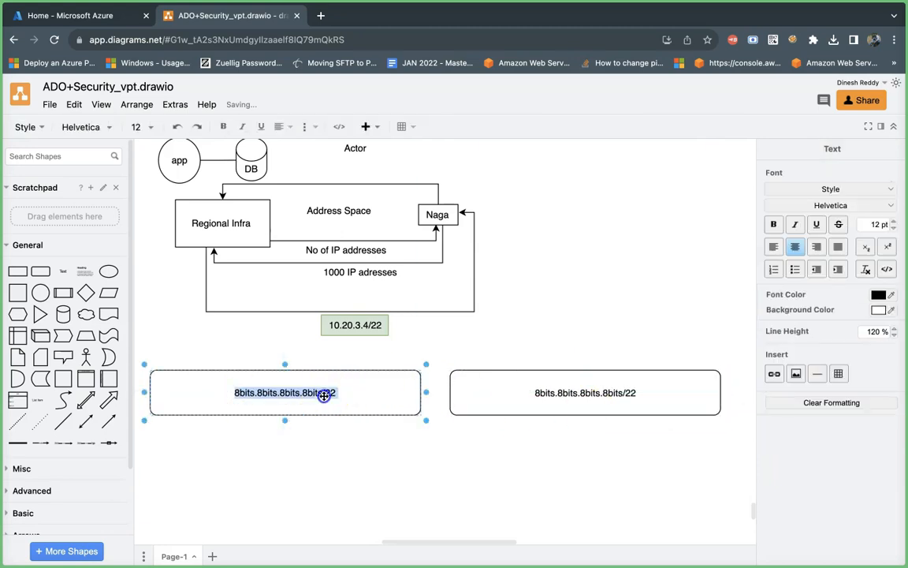
{"action": "key", "text": "BackSpace"}
{"action": "type", "text": "8bits"}
Step: Add a second line under "8bits" listing the powers of two from 2^4 down to 2^0
{"action": "key", "text": "Return"}
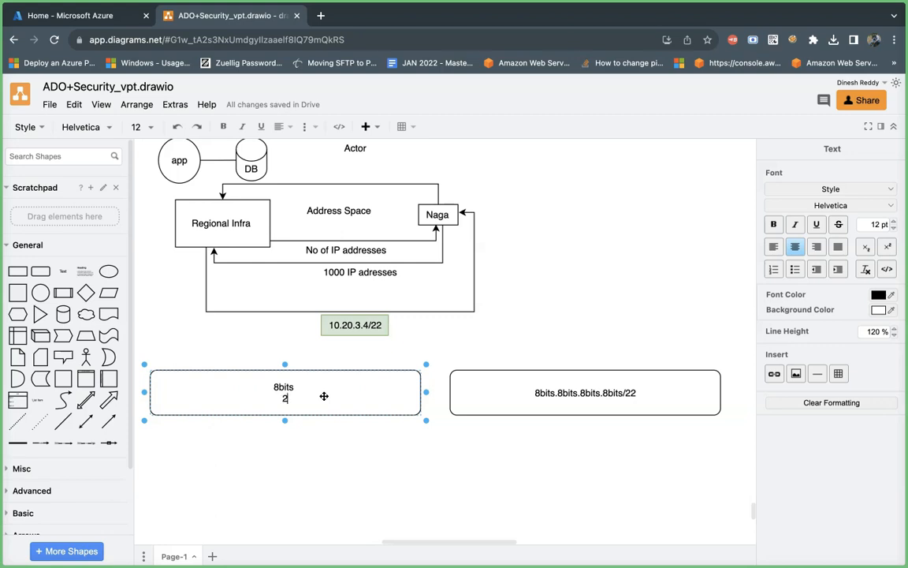
{"action": "type", "text": "^0"}
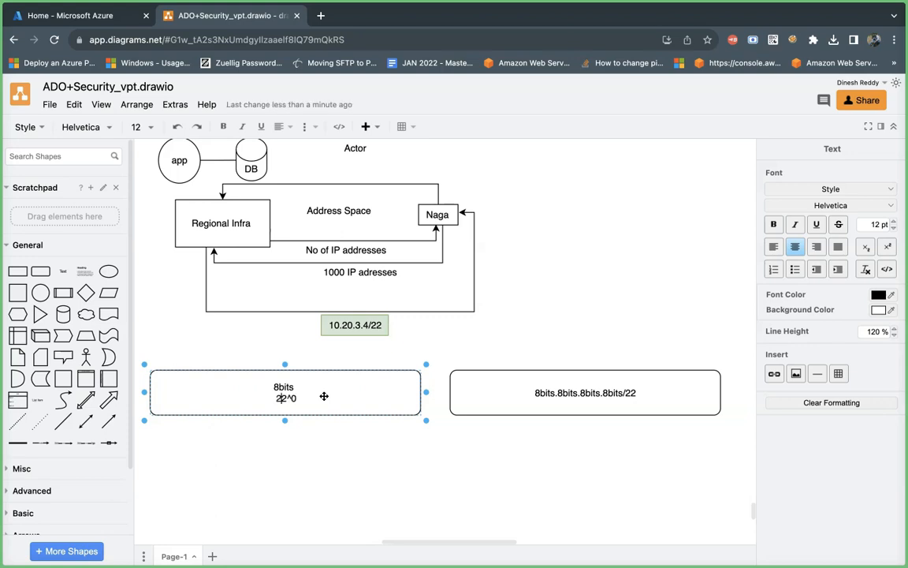
{"action": "type", "text": "1"}
{"action": "type", "text": "."}
{"action": "key", "text": "BackSpace"}
{"action": "key", "text": "BackSpace"}
{"action": "key", "text": "Left"}
{"action": "key", "text": "Left"}
{"action": "key", "text": "Left"}
{"action": "type", "text": "2"}
{"action": "type", "text": "^2 "}
{"action": "type", "text": "2"}
{"action": "type", "text": "^3"}
{"action": "type", "text": "2"}
{"action": "type", "text": "^4"}
Step: Extend the front of the powers-of-two line with 2^7, 2^6 and 2^5
{"action": "key", "text": "Left"}
{"action": "key", "text": "Left"}
{"action": "key", "text": "Left"}
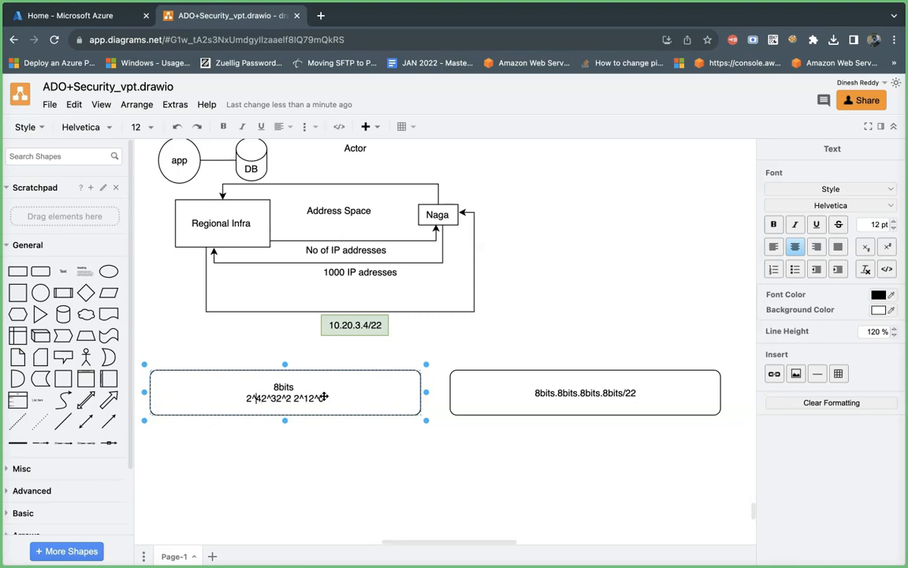
{"action": "type", "text": "2^5"}
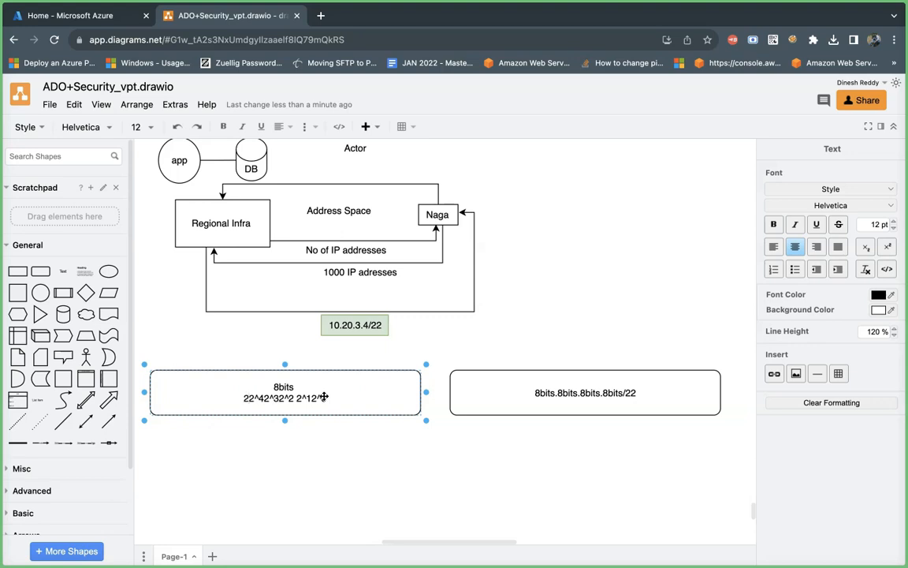
{"action": "key", "text": "Left"}
{"action": "key", "text": "Left"}
{"action": "key", "text": "Left"}
{"action": "type", "text": "2^6"}
{"action": "key", "text": "Left"}
{"action": "key", "text": "Left"}
{"action": "key", "text": "Left"}
{"action": "type", "text": "2^7"}
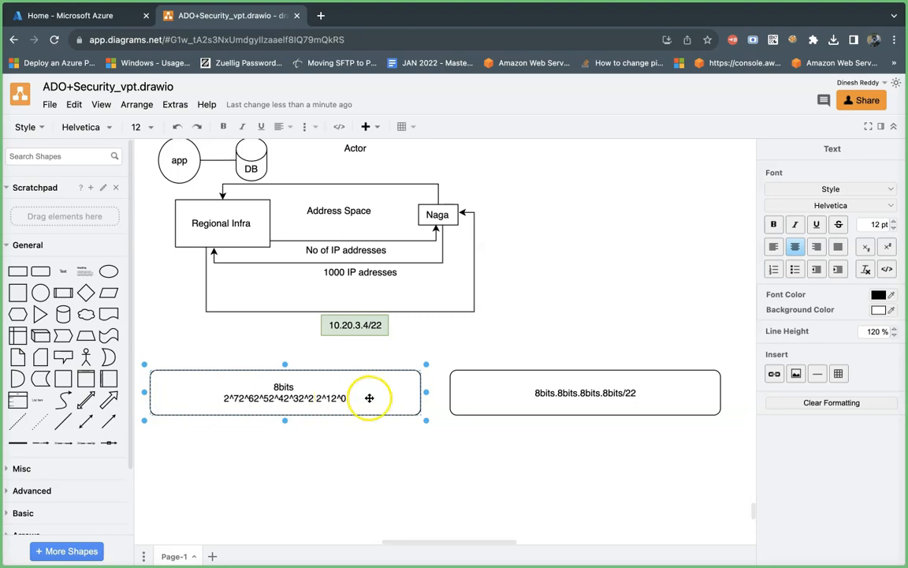
Step: Start a third line below the powers of two with the place values 8, 4, 2 and 1
{"action": "double_click", "coordinate": [350, 403]}
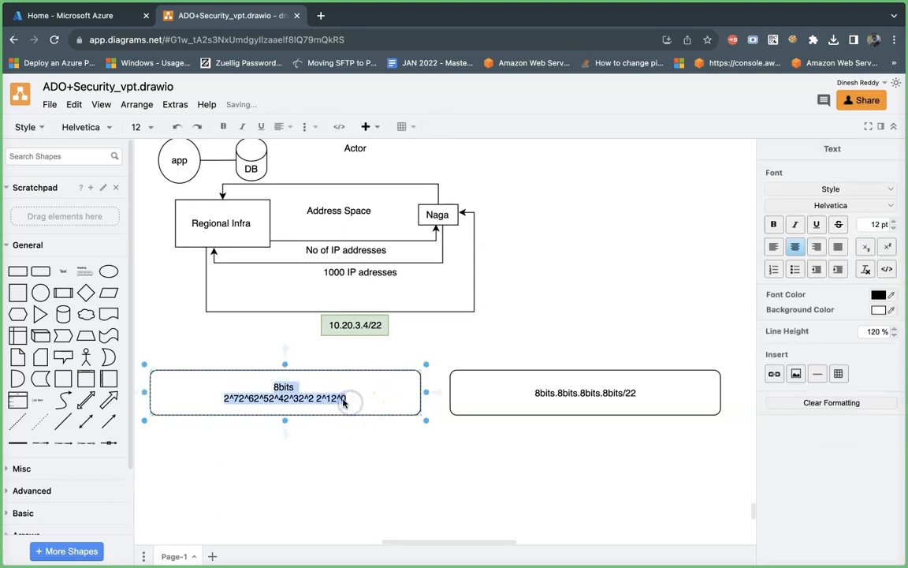
{"action": "left_click", "coordinate": [343, 400]}
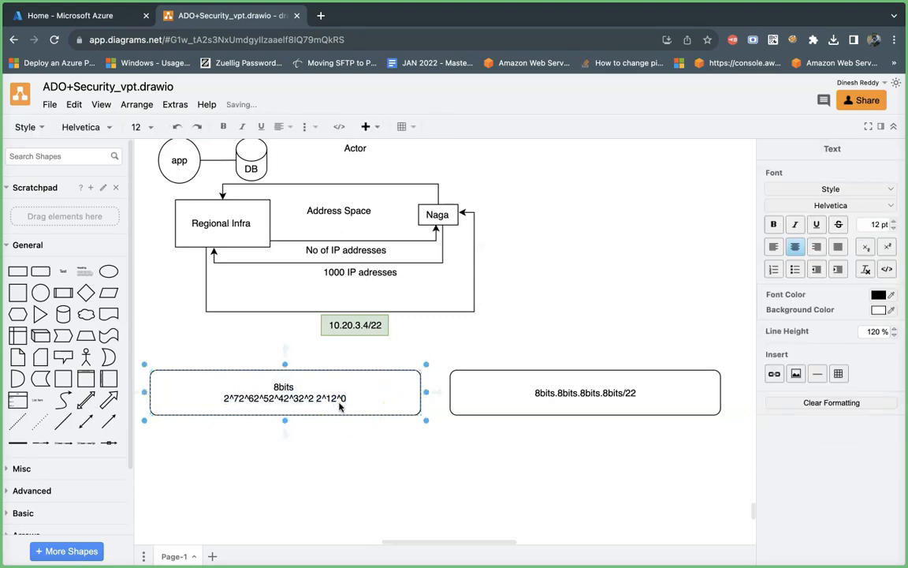
{"action": "key", "text": "Return"}
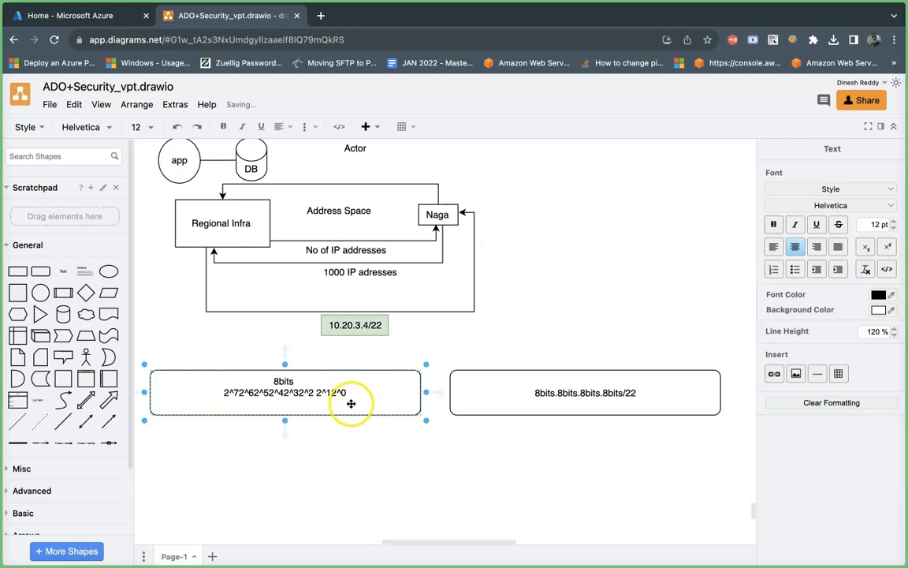
{"action": "type", "text": "1"}
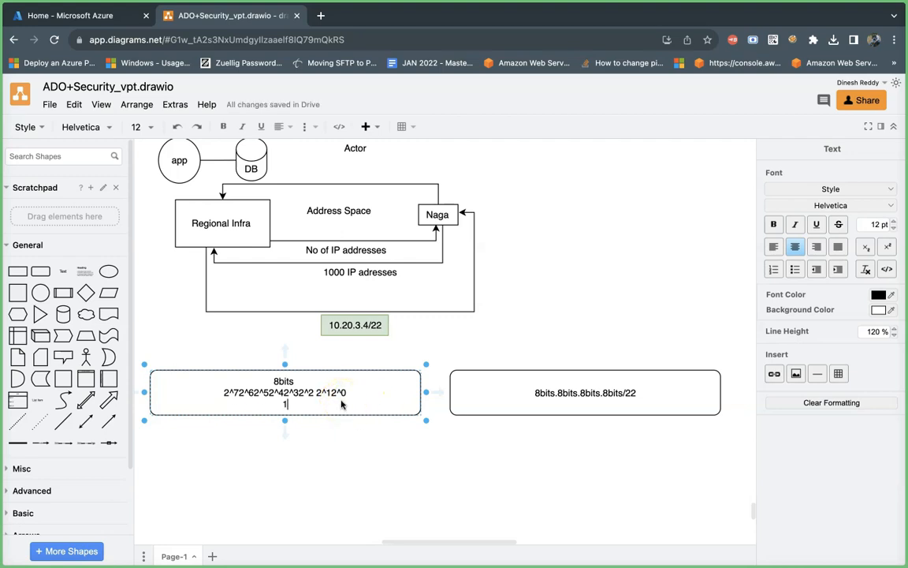
{"action": "type", "text": "2"}
{"action": "type", "text": "4"}
{"action": "type", "text": "8"}
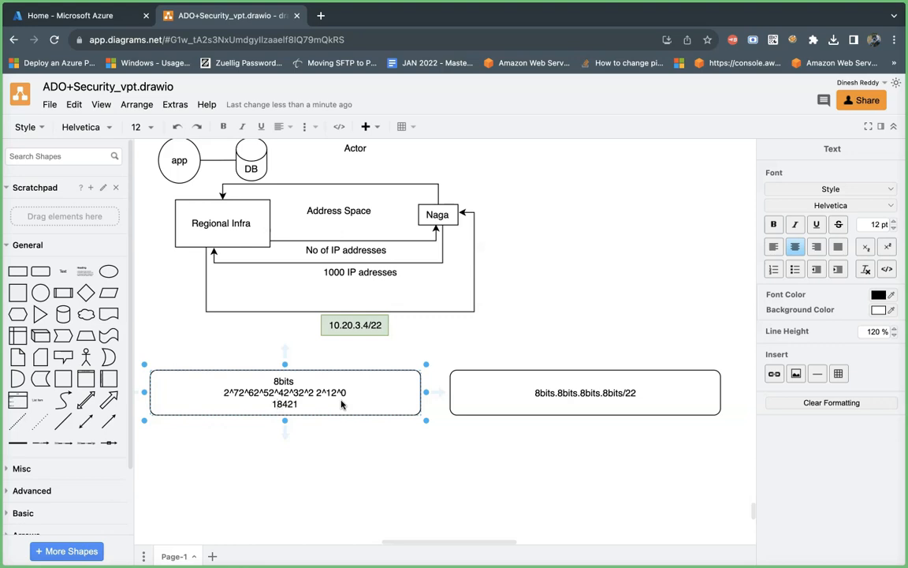
Step: Extend the front of the place-value line with 128, 64, 32 and 16
{"action": "key", "text": "Left"}
{"action": "type", "text": "32"}
{"action": "key", "text": "Left"}
{"action": "type", "text": "64"}
{"action": "key", "text": "Left"}
{"action": "key", "text": "Left"}
{"action": "type", "text": "128"}
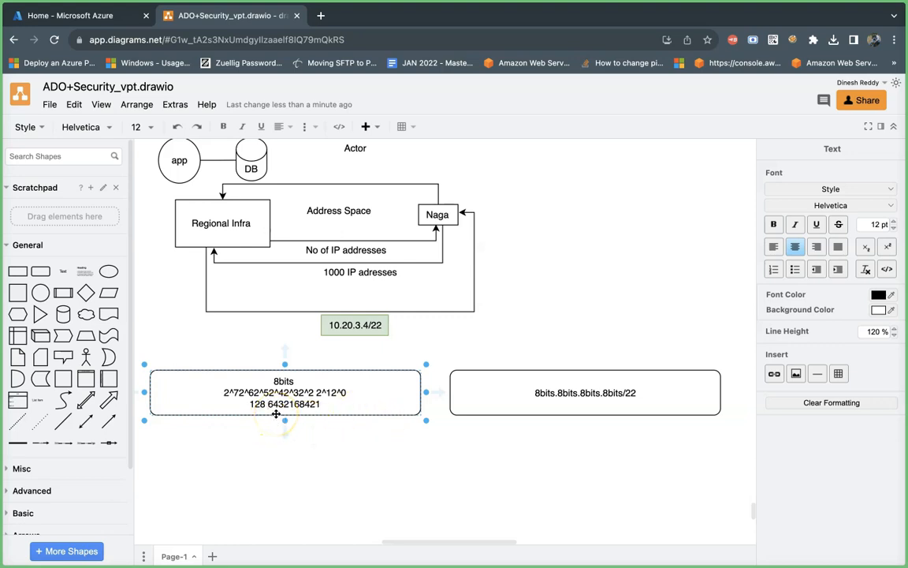
{"action": "left_click", "coordinate": [280, 410]}
{"action": "double_click", "coordinate": [280, 402]}
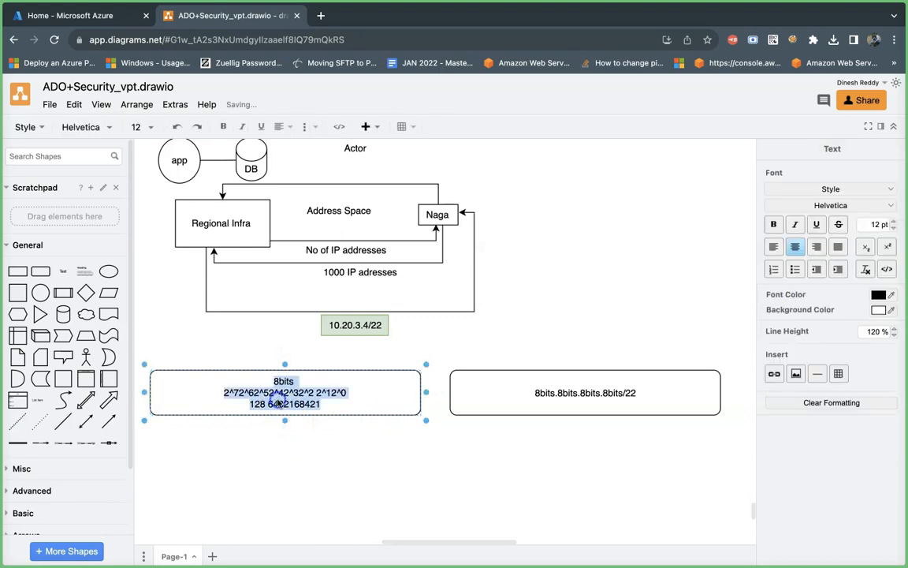
{"action": "left_click", "coordinate": [277, 404]}
{"action": "left_click", "coordinate": [290, 406]}
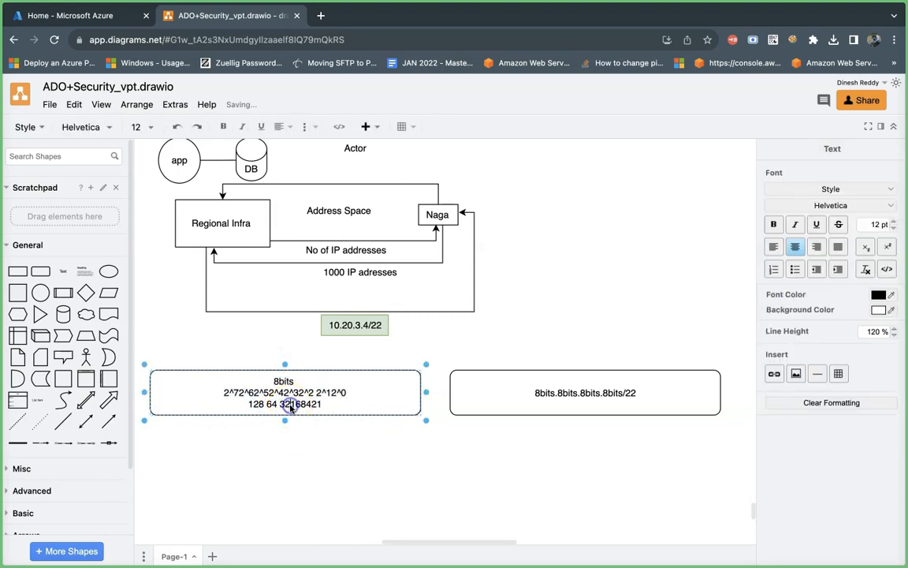
{"action": "left_click", "coordinate": [302, 404]}
{"action": "left_click", "coordinate": [309, 406]}
{"action": "left_click", "coordinate": [315, 404]}
{"action": "left_click", "coordinate": [320, 405]}
{"action": "left_click", "coordinate": [335, 406]}
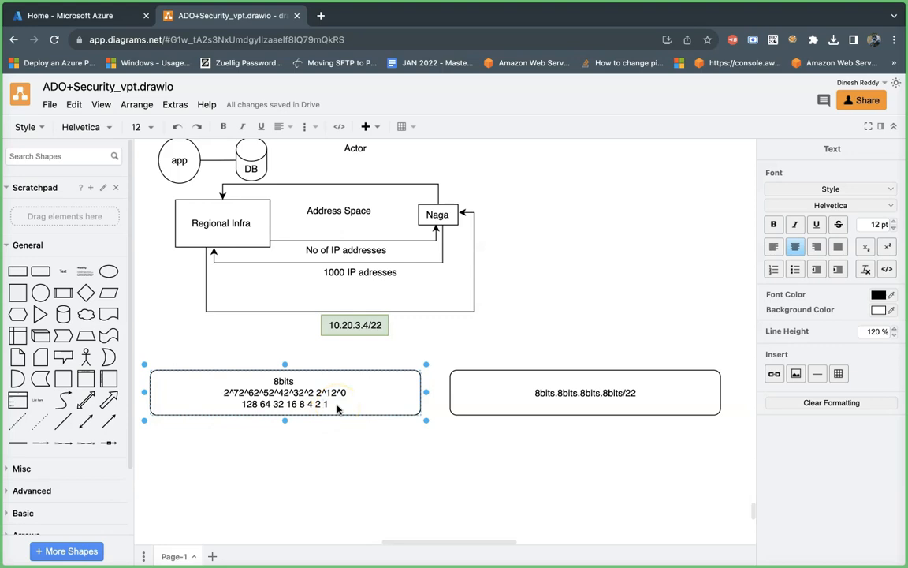
{"action": "left_click", "coordinate": [323, 410]}
{"action": "key", "text": "Return"}
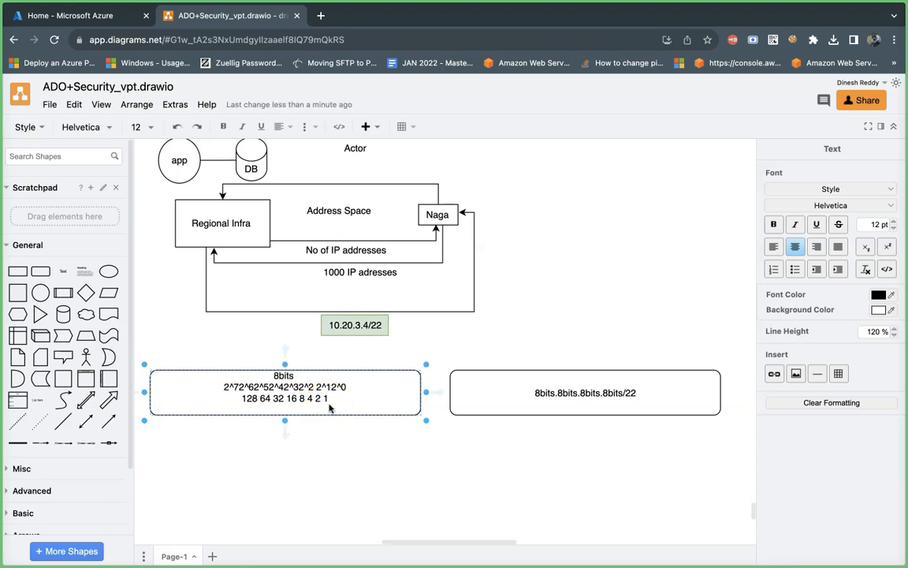
{"action": "left_click", "coordinate": [300, 397]}
{"action": "double_click", "coordinate": [339, 326]}
{"action": "left_click", "coordinate": [339, 328]}
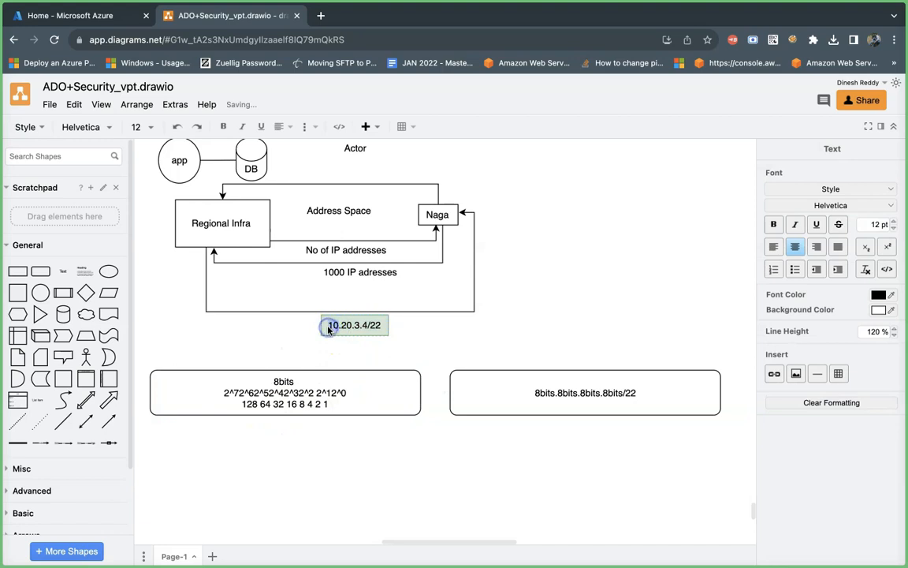
Step: Add a line below the place values showing the first octet in binary, "00001010 - 10"
{"action": "double_click", "coordinate": [324, 411]}
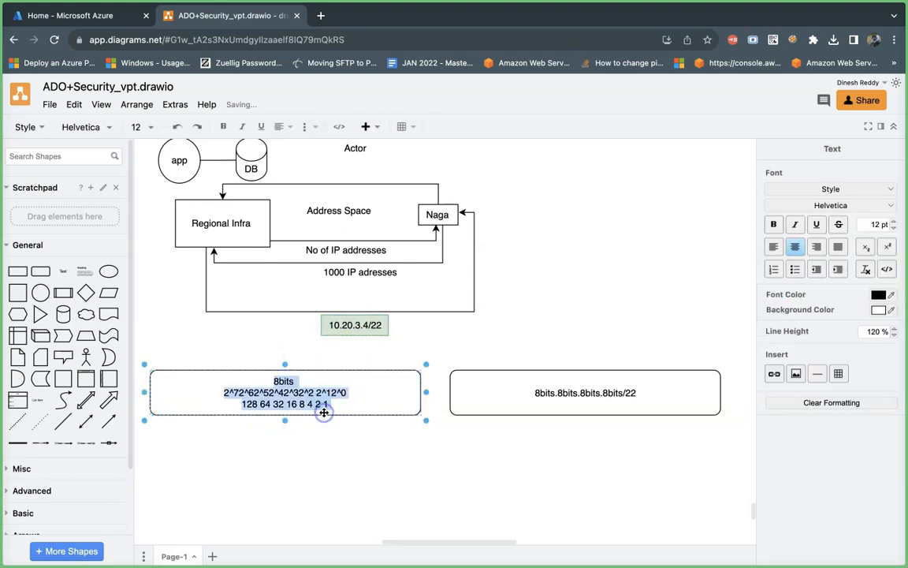
{"action": "left_click", "coordinate": [328, 404]}
{"action": "key", "text": "Return"}
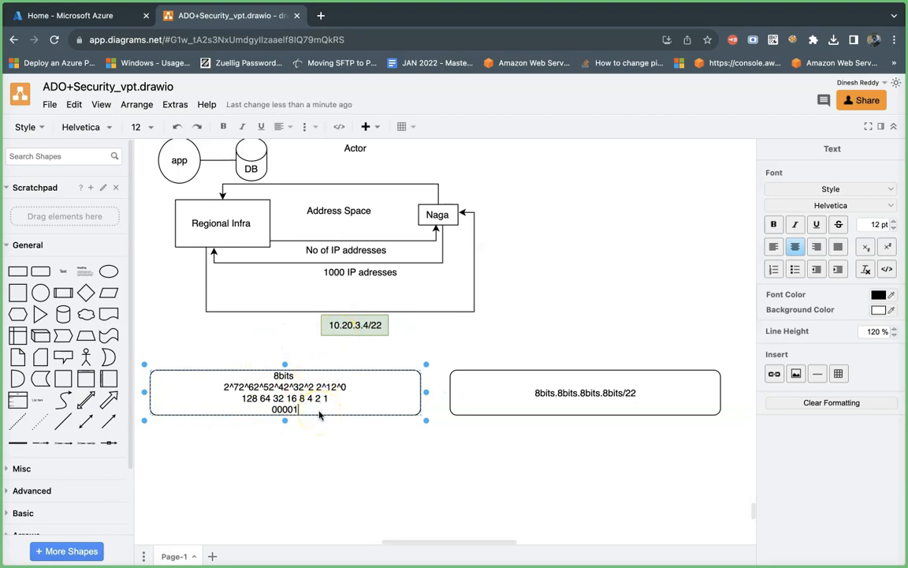
{"action": "type", "text": "1010"}
{"action": "left_click", "coordinate": [319, 409]}
{"action": "type", "text": "0 - 10"}
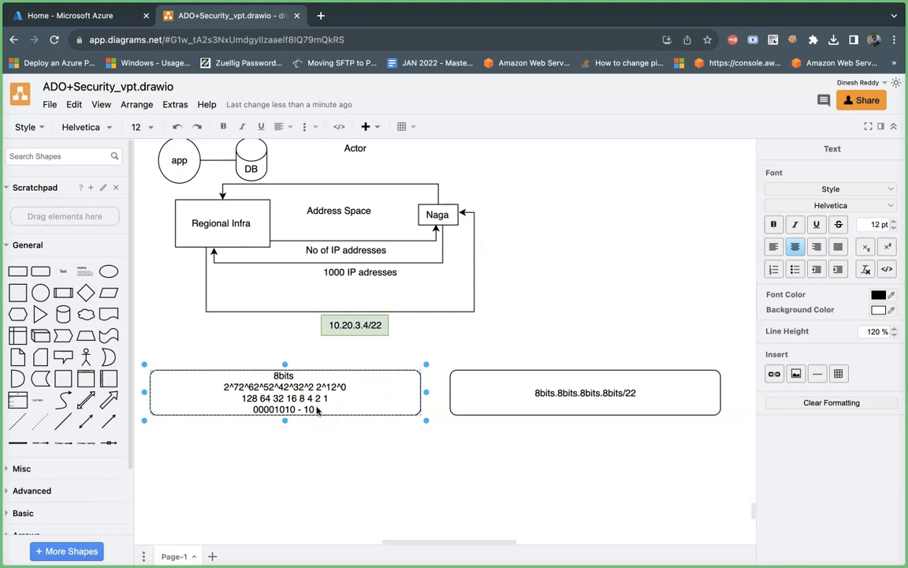
Step: Add a line below the first octet showing the second octet in binary, "00010100. - 20", and finish editing the text
{"action": "key", "text": "Return"}
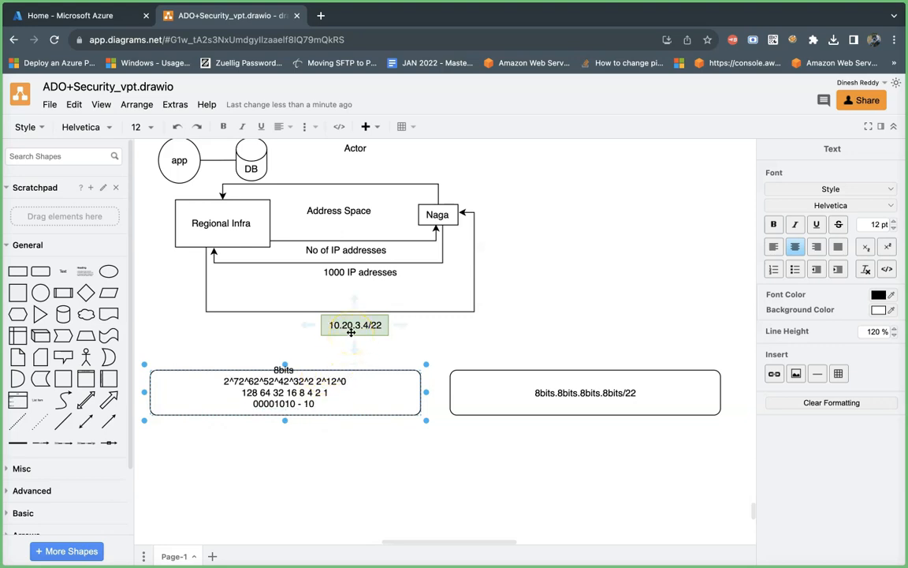
{"action": "left_click", "coordinate": [312, 400]}
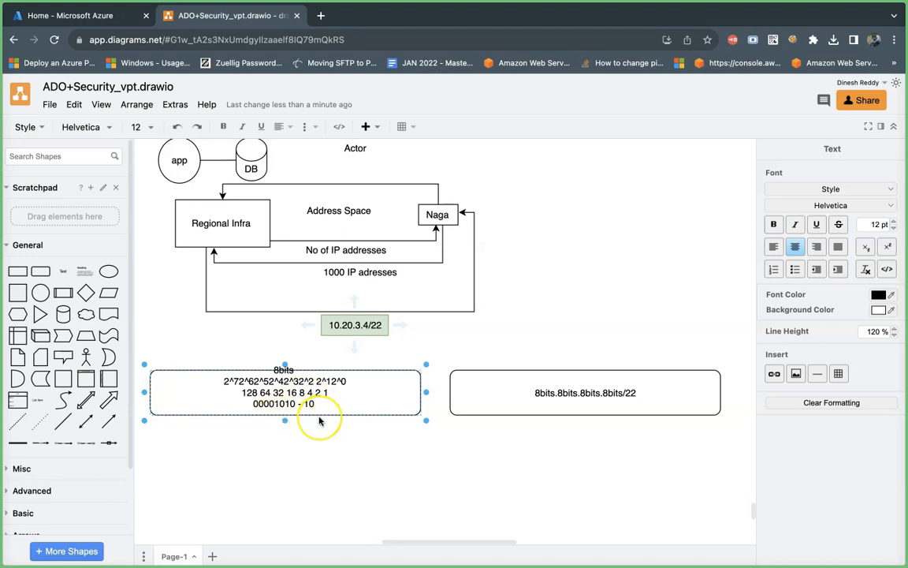
{"action": "type", "text": "0000"}
{"action": "type", "text": "0"}
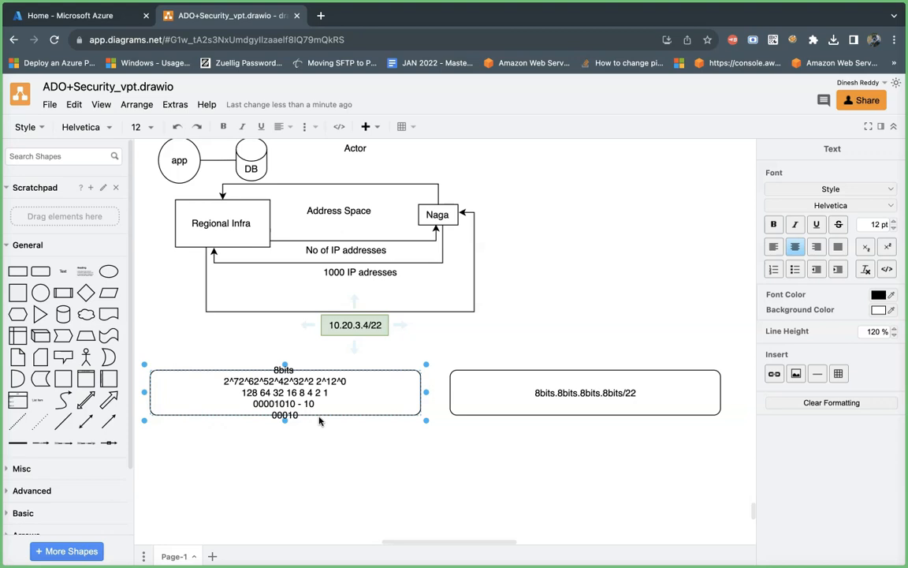
{"action": "type", "text": "100. - 20"}
{"action": "key", "text": "Escape"}
{"action": "left_click", "coordinate": [369, 479]}
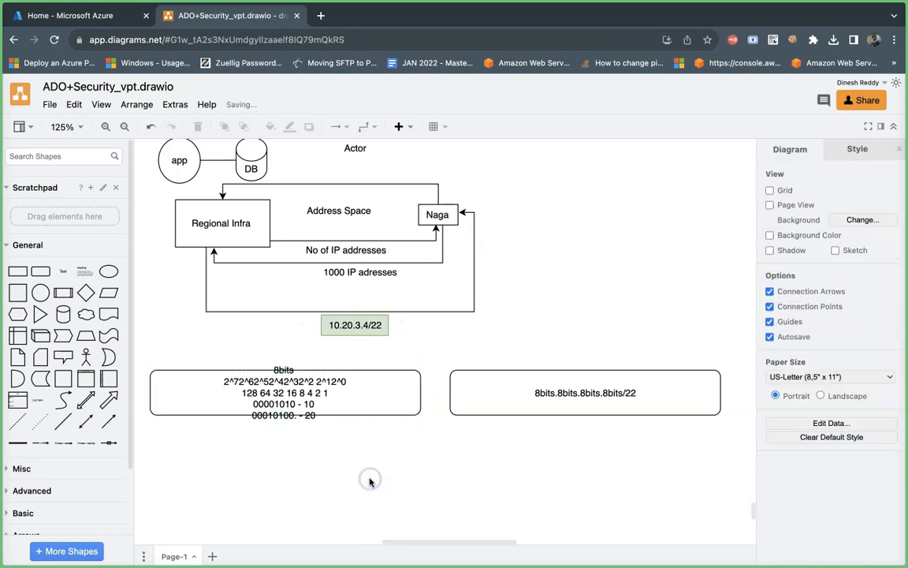
Step: Enlarge the left rounded rectangle downward and slightly wider so that all its text lines fit inside
{"action": "left_click", "coordinate": [357, 403]}
{"action": "left_click_drag", "start_coordinate": [421, 415], "coordinate": [430, 452]}
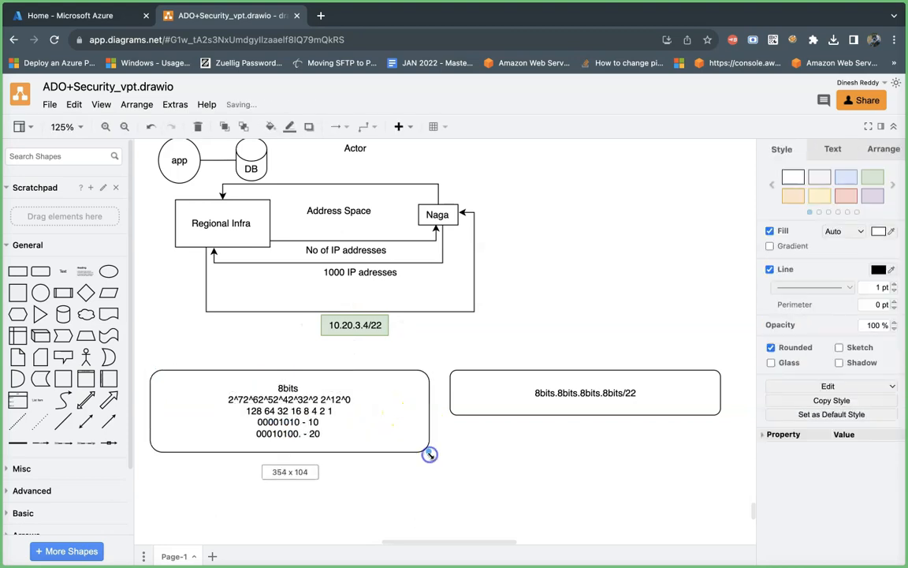
Step: Remove the stray period after the second octet in the left rounded rectangle and add the third octet line "00000011 -3"
{"action": "double_click", "coordinate": [303, 435]}
{"action": "left_click", "coordinate": [298, 435]}
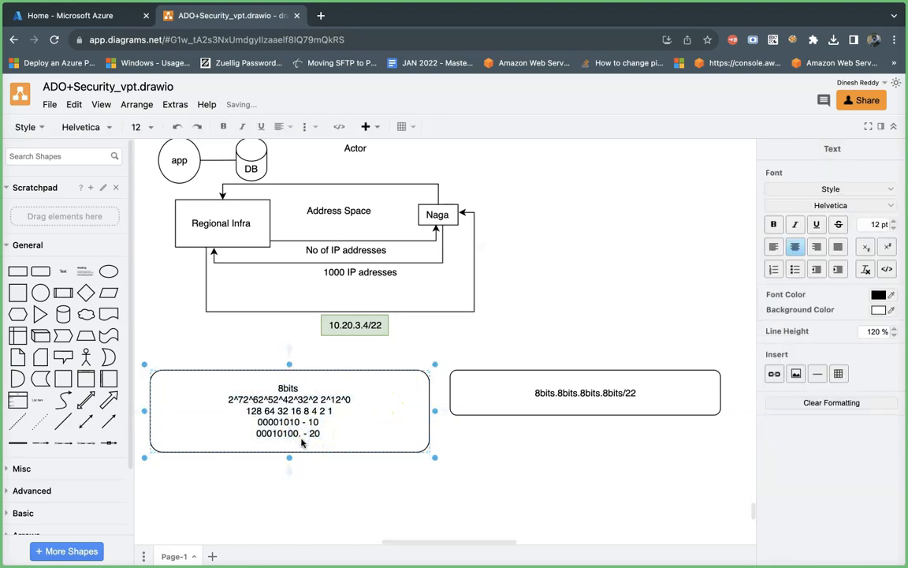
{"action": "left_click", "coordinate": [320, 433]}
{"action": "key", "text": "Return"}
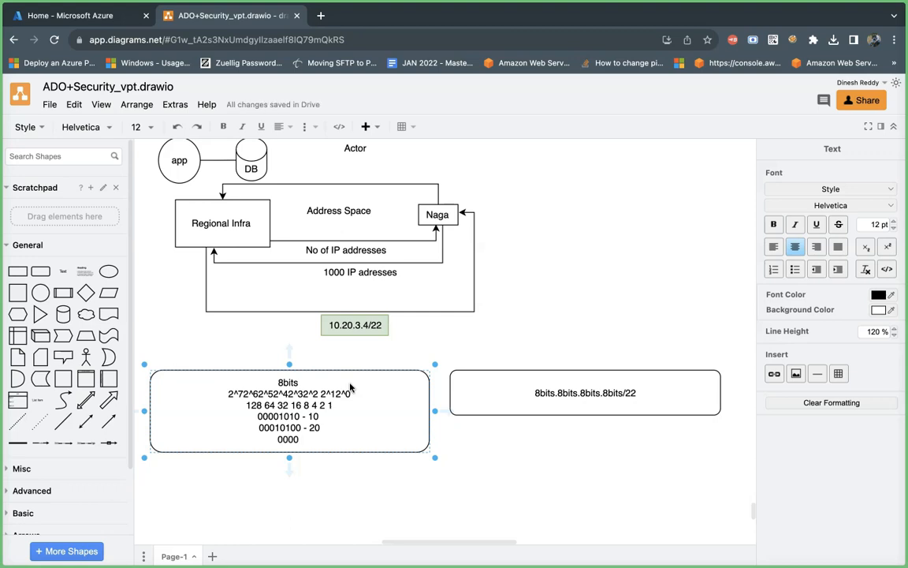
{"action": "type", "text": "000011 - 3"}
Step: Add a line below the third octet showing the fourth octet in binary, "00000100 -4"
{"action": "key", "text": "Return"}
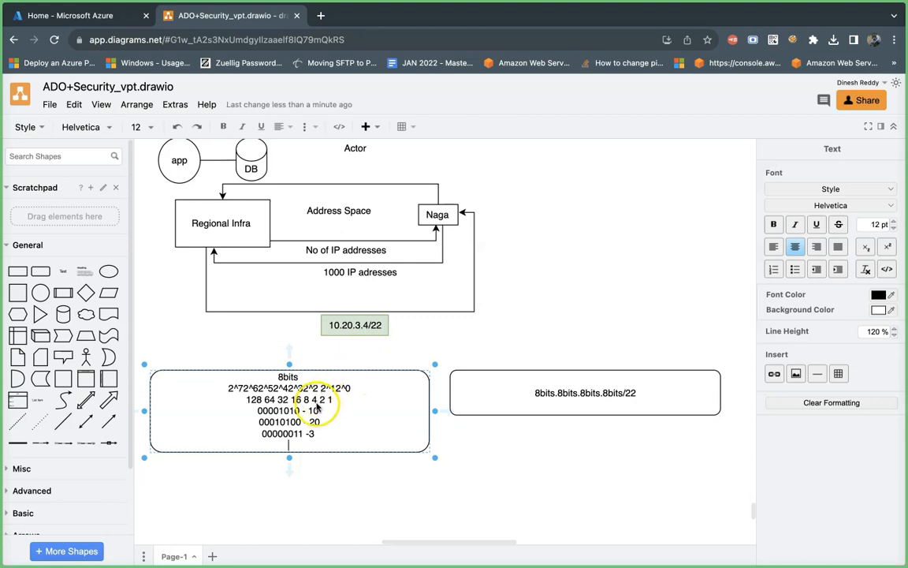
{"action": "type", "text": "000001"}
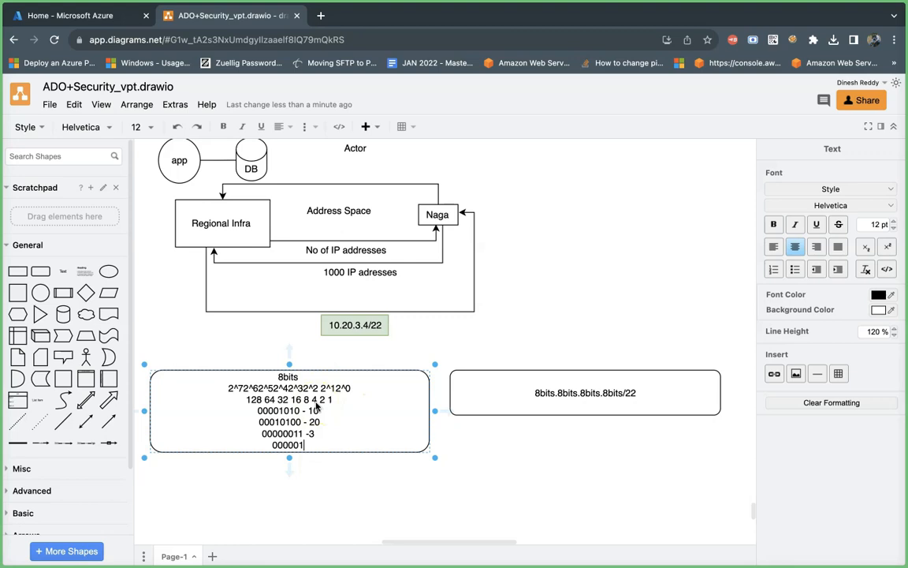
{"action": "type", "text": "00 -4"}
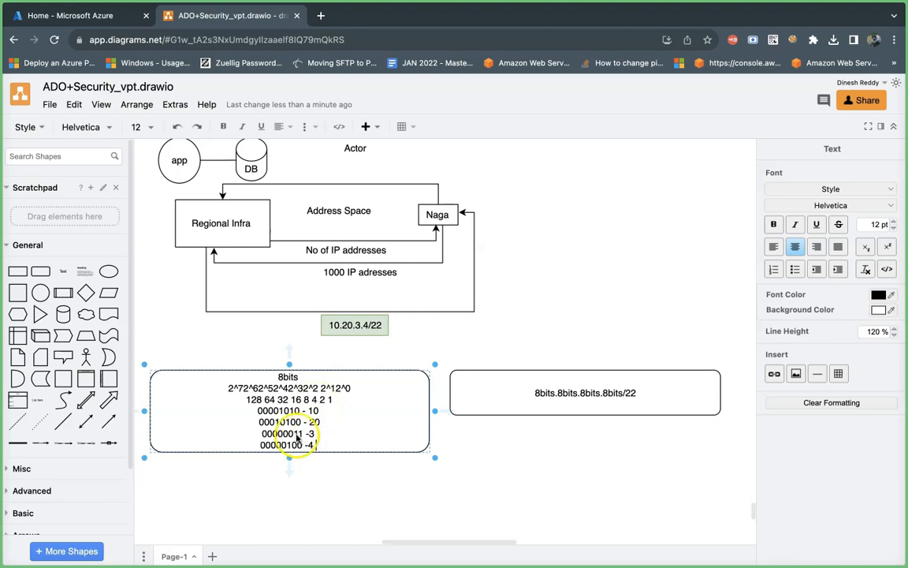
Step: Copy the first octet's binary value 00001010 onto a new line in the right rounded rectangle, followed by a period
{"action": "left_click_drag", "start_coordinate": [299, 411], "coordinate": [259, 414]}
{"action": "key", "text": "ctrl+c"}
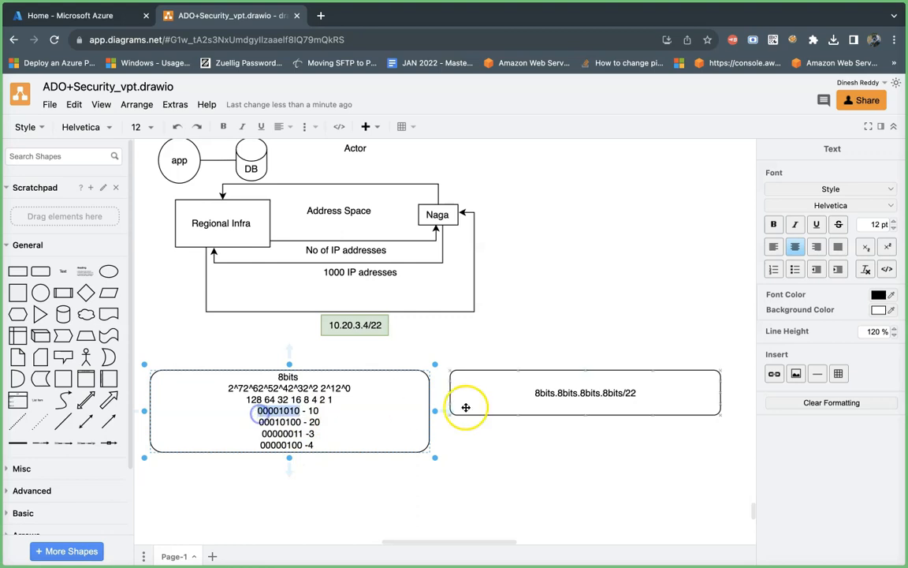
{"action": "double_click", "coordinate": [544, 404]}
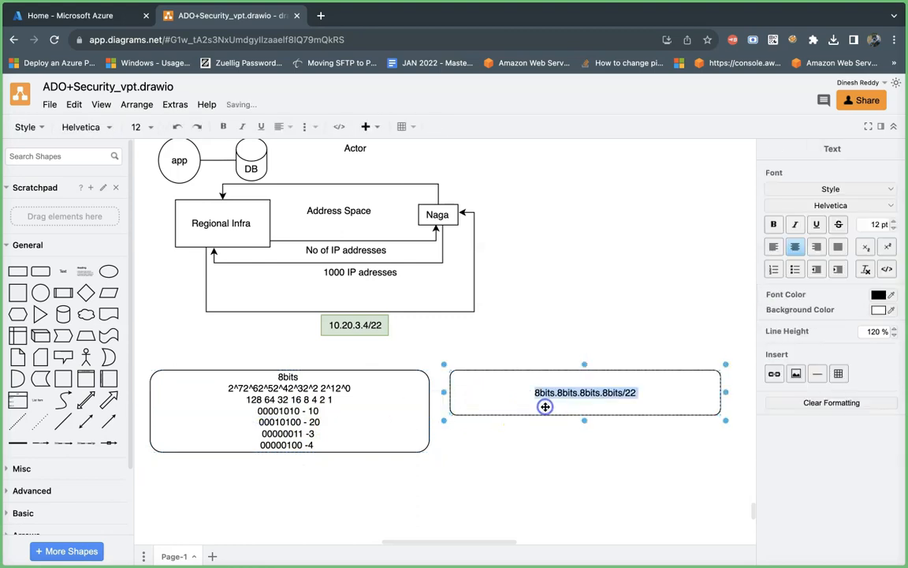
{"action": "left_click", "coordinate": [635, 392]}
{"action": "key", "text": "Return"}
{"action": "key", "text": "ctrl+v"}
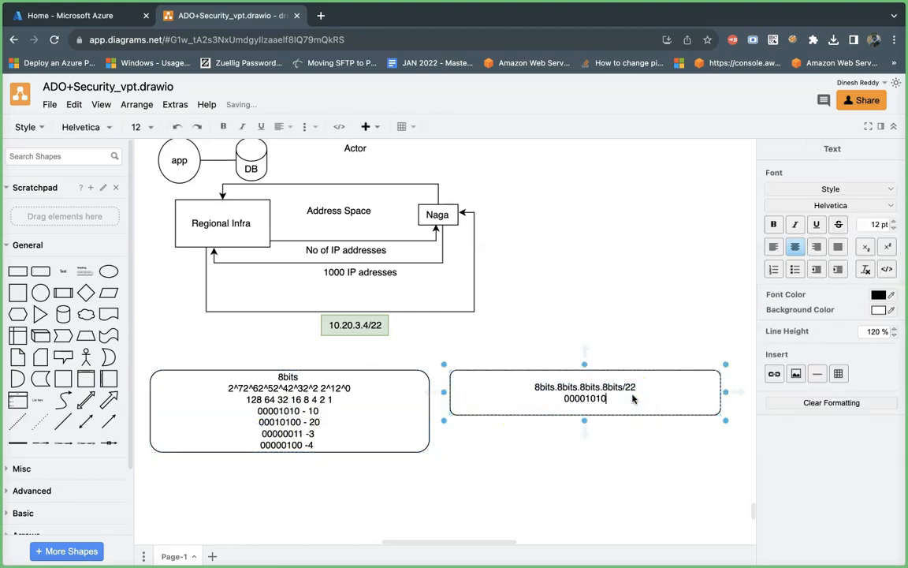
{"action": "type", "text": "."}
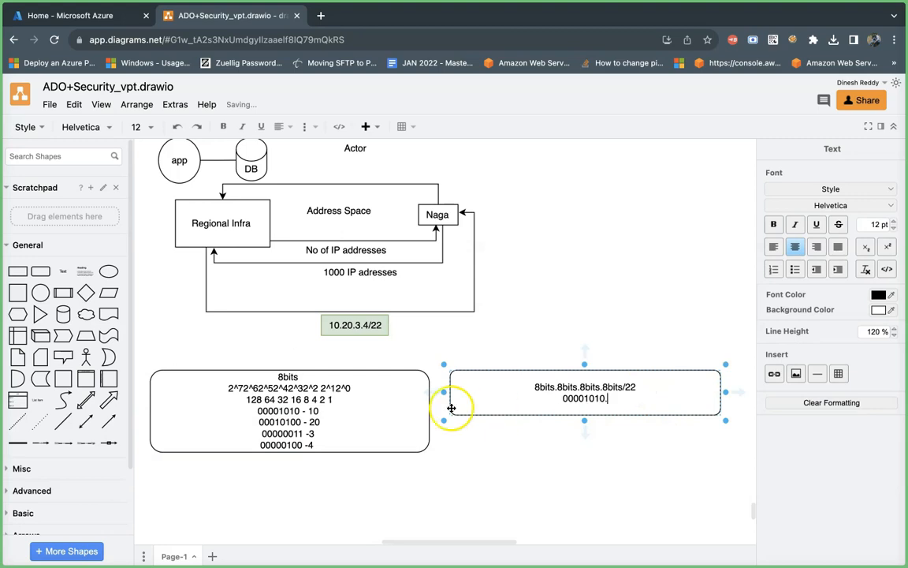
Step: Copy the second octet's binary value 00010100 to the end of the binary line in the right rectangle, followed by a period
{"action": "double_click", "coordinate": [302, 427]}
{"action": "double_click", "coordinate": [292, 423]}
{"action": "key", "text": "ctrl+c"}
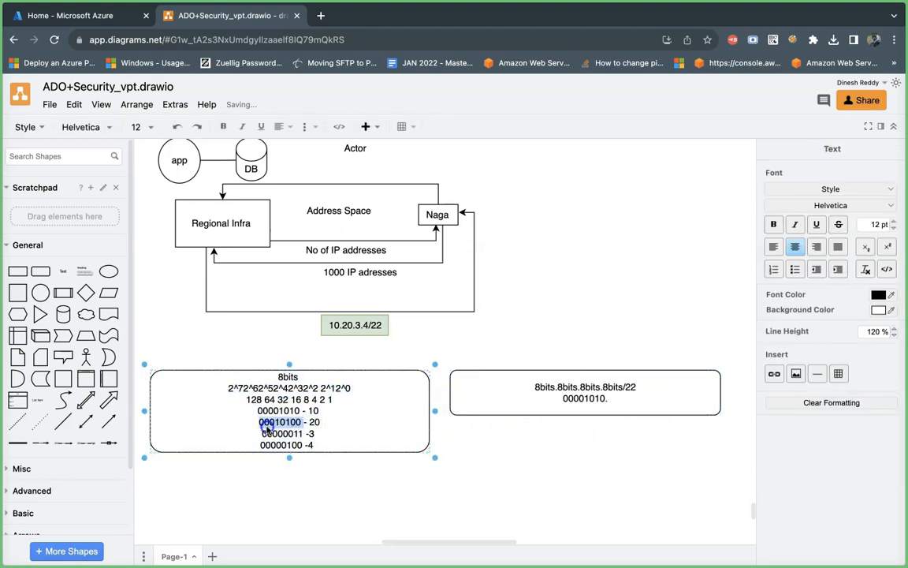
{"action": "left_click", "coordinate": [628, 399]}
{"action": "double_click", "coordinate": [631, 401]}
{"action": "left_click", "coordinate": [612, 399]}
{"action": "key", "text": "ctrl+v"}
{"action": "type", "text": "."}
Step: Append the third octet's binary value 00000011, copied from the left rectangle, and a period to the right rectangle's binary line
{"action": "double_click", "coordinate": [305, 434]}
{"action": "left_click", "coordinate": [305, 434]}
{"action": "double_click", "coordinate": [260, 433]}
{"action": "key", "text": "super+c"}
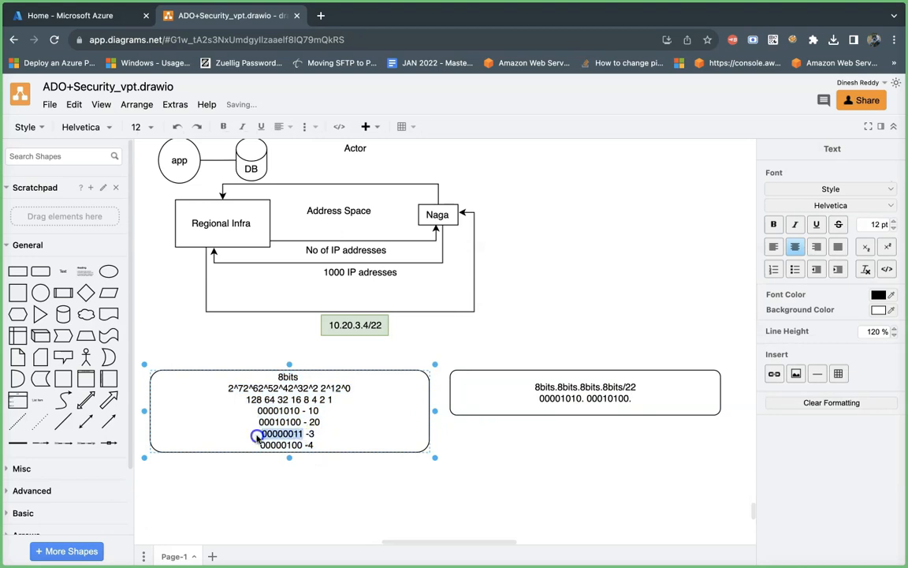
{"action": "left_click", "coordinate": [547, 399]}
{"action": "double_click", "coordinate": [645, 406]}
{"action": "left_click", "coordinate": [634, 402]}
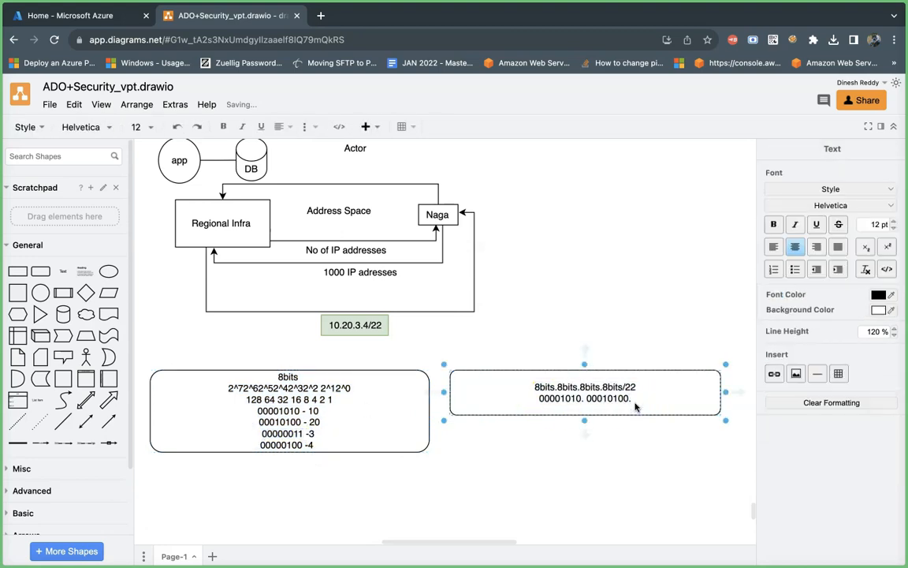
{"action": "key", "text": "super+v"}
{"action": "type", "text": "."}
Step: Complete the binary address in the right rectangle with the copied fourth octet 00000100 and the suffix "/22"
{"action": "left_click", "coordinate": [290, 449]}
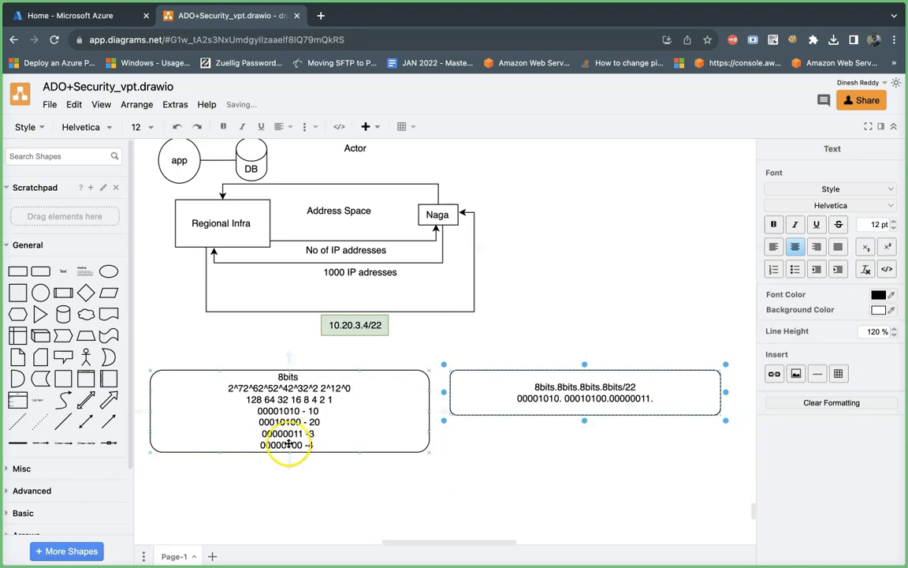
{"action": "double_click", "coordinate": [305, 446]}
{"action": "left_click_drag", "start_coordinate": [304, 449], "coordinate": [263, 450]}
{"action": "key", "text": "super+c"}
{"action": "left_click", "coordinate": [656, 399]}
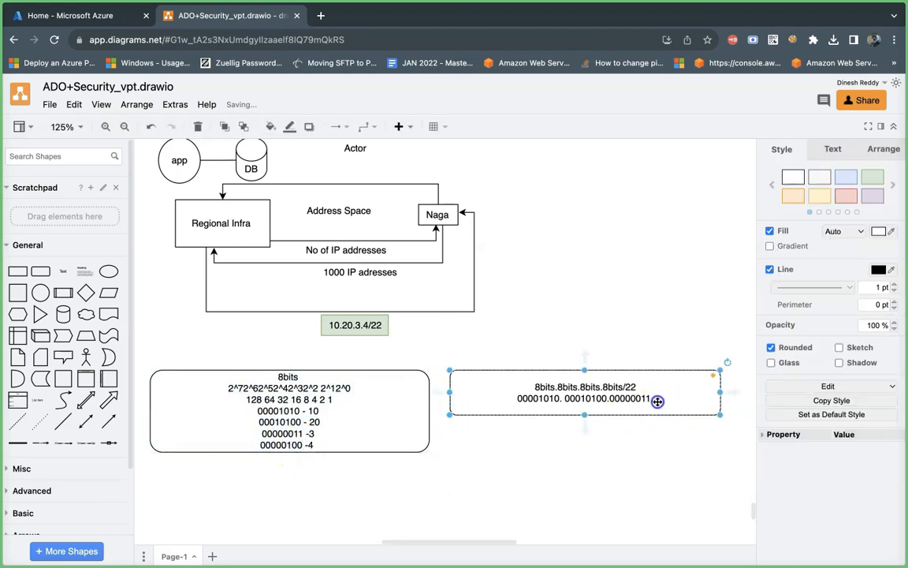
{"action": "double_click", "coordinate": [655, 400]}
{"action": "left_click", "coordinate": [651, 399]}
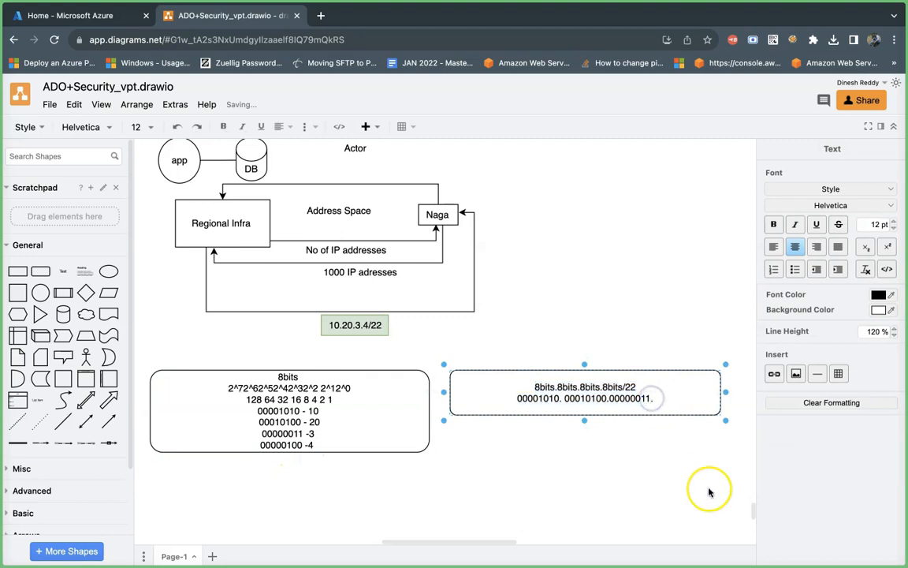
{"action": "key", "text": "super+v"}
{"action": "type", "text": "/22"}
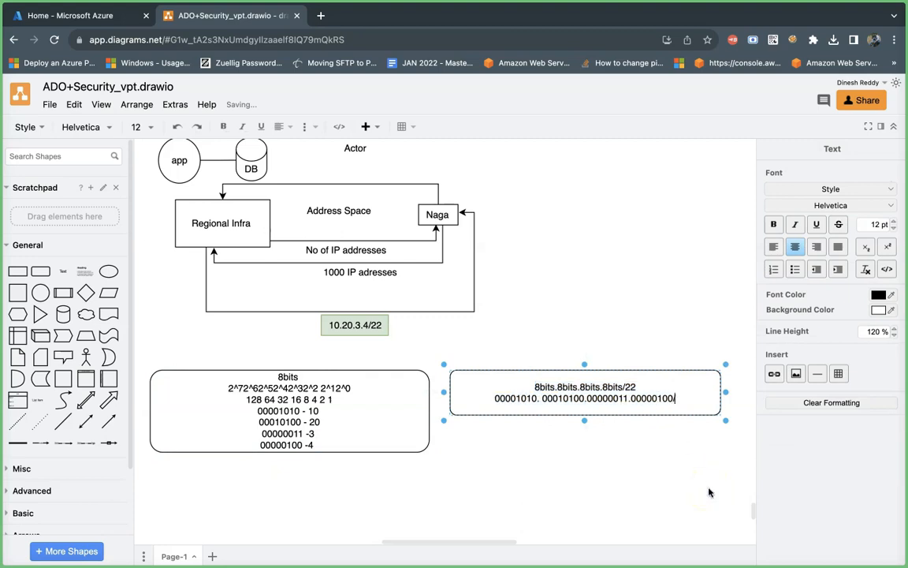
Step: Move the green 10.20.3.4/22 box to just above the right rounded rectangle
{"action": "left_click_drag", "start_coordinate": [355, 323], "coordinate": [560, 346]}
{"action": "left_click", "coordinate": [576, 388]}
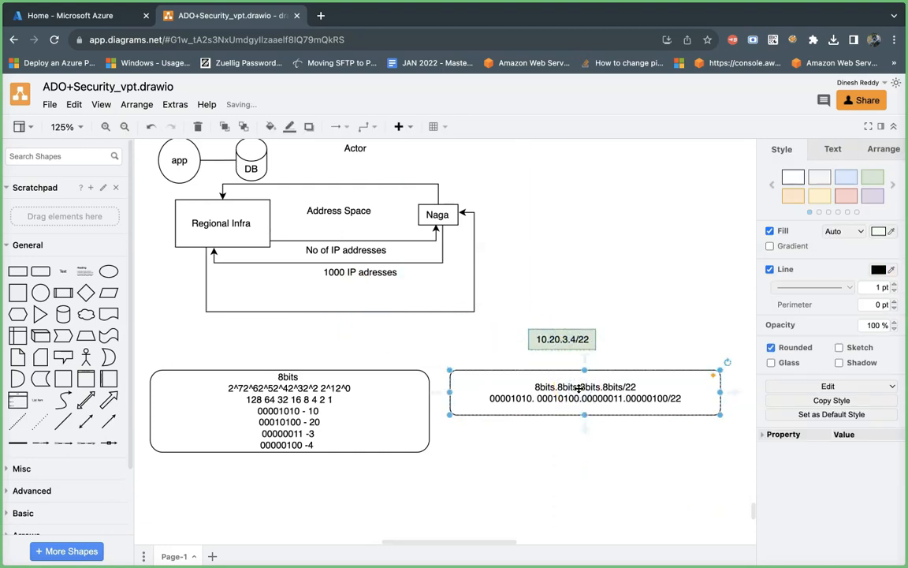
{"action": "double_click", "coordinate": [695, 401]}
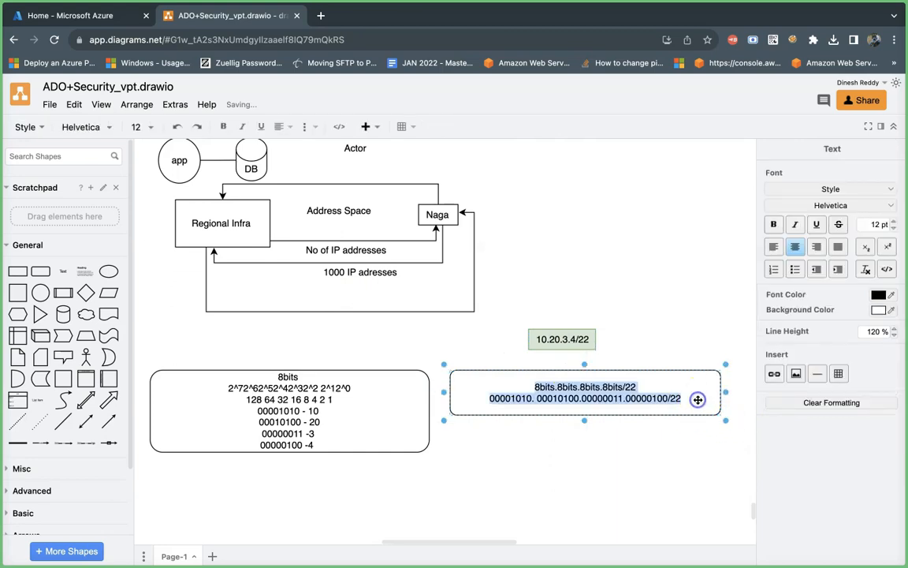
{"action": "left_click", "coordinate": [680, 400]}
{"action": "key", "text": "Return"}
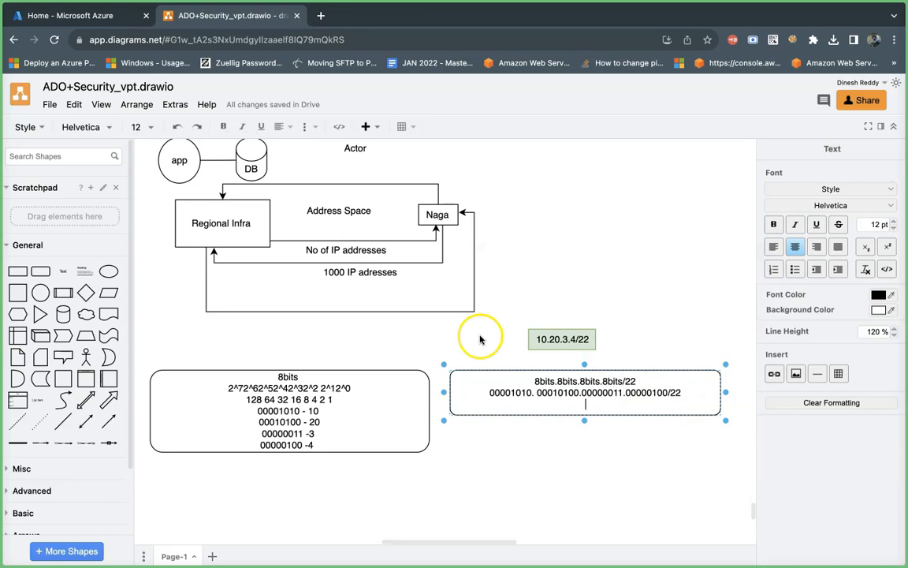
{"action": "left_click", "coordinate": [165, 344]}
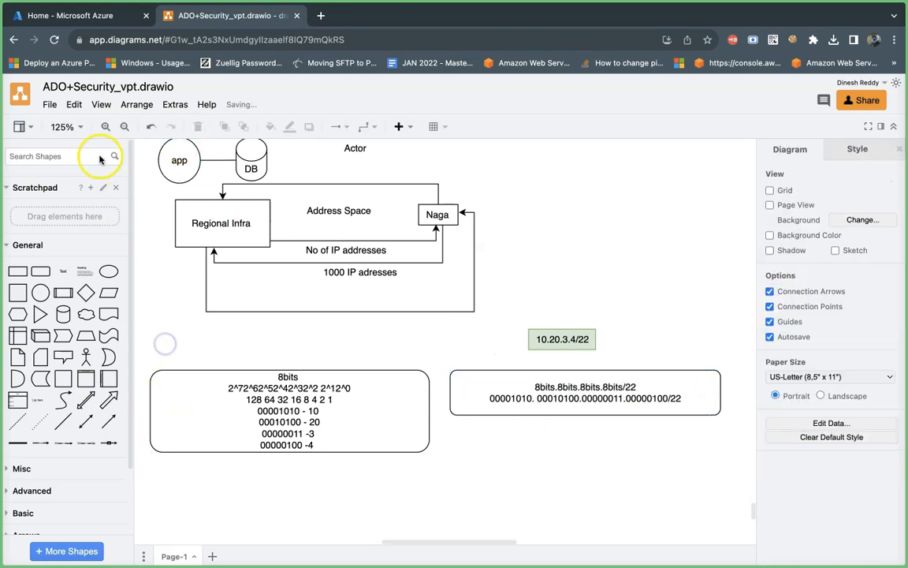
Step: Color the first 22 bits of the binary address, "00001010. 00010100.000000", red with RGB 210, 50, 50
{"action": "left_click", "coordinate": [69, 127]}
{"action": "left_click", "coordinate": [79, 264]}
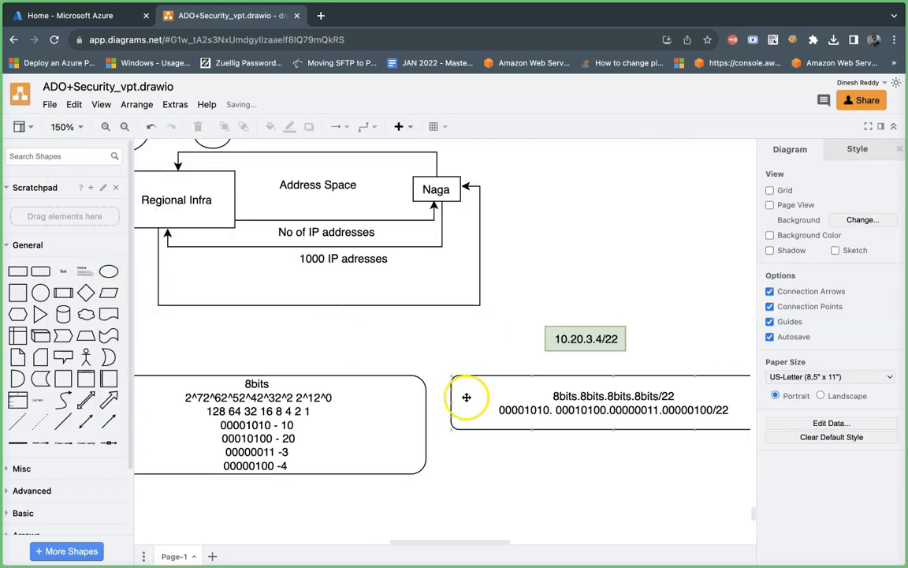
{"action": "scroll", "coordinate": [577, 473], "scroll_direction": "right", "scroll_amount": 3}
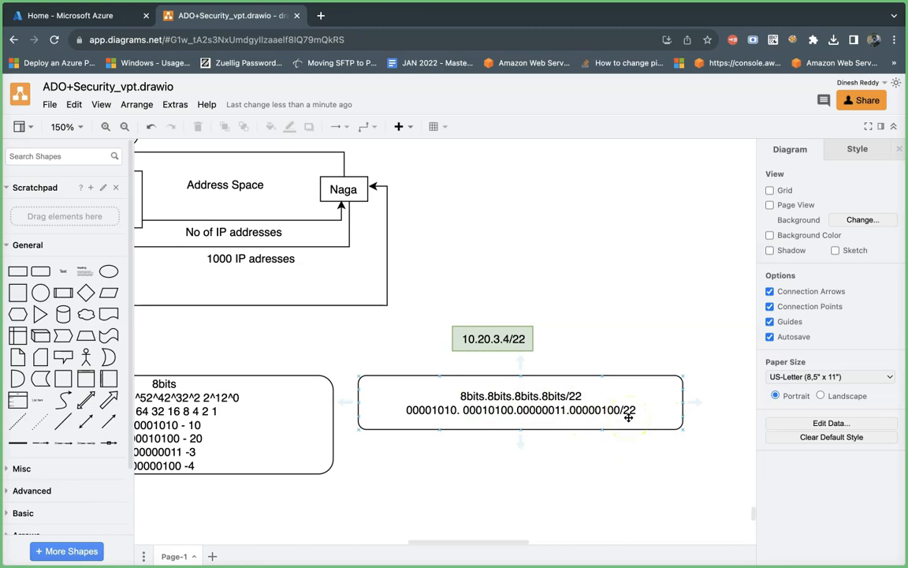
{"action": "double_click", "coordinate": [557, 428]}
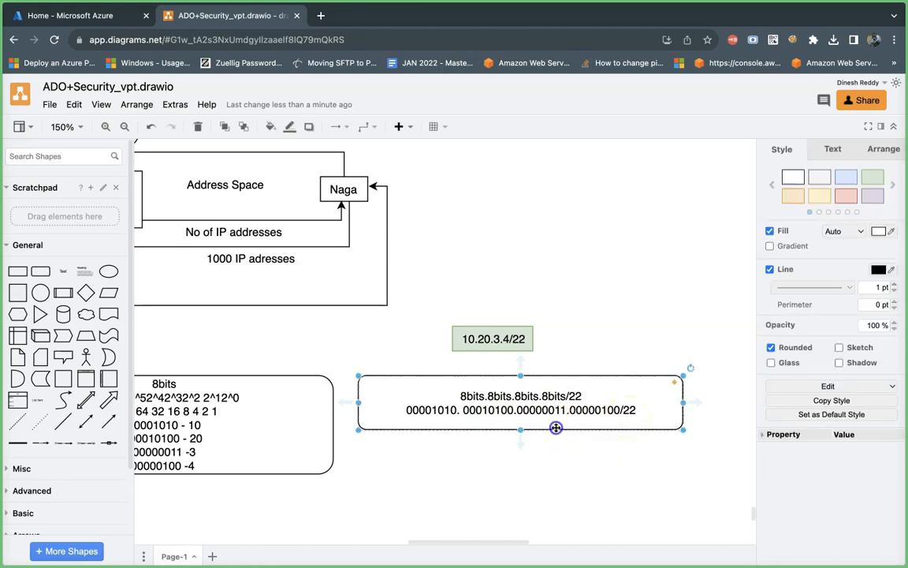
{"action": "left_click", "coordinate": [569, 421]}
{"action": "double_click", "coordinate": [569, 417]}
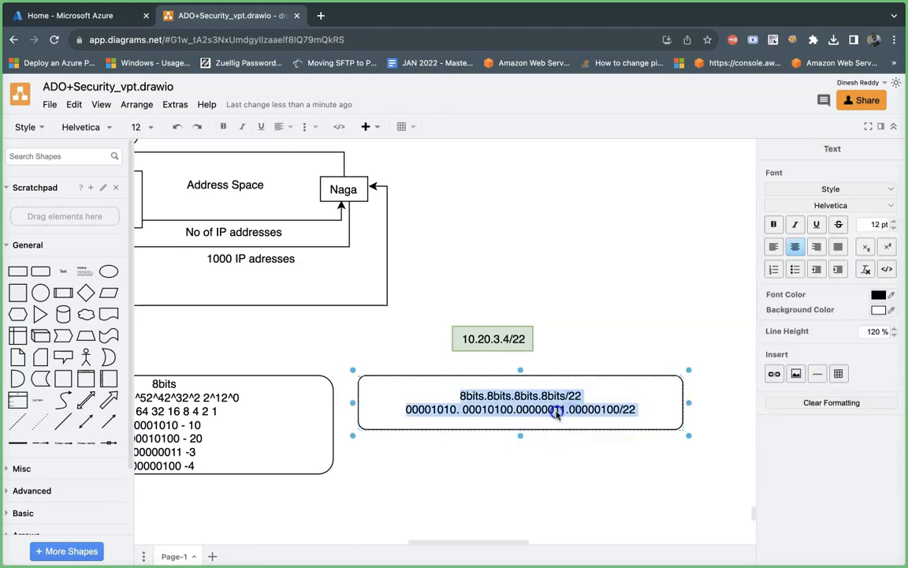
{"action": "left_click", "coordinate": [556, 413]}
{"action": "left_click_drag", "start_coordinate": [554, 413], "coordinate": [406, 415]}
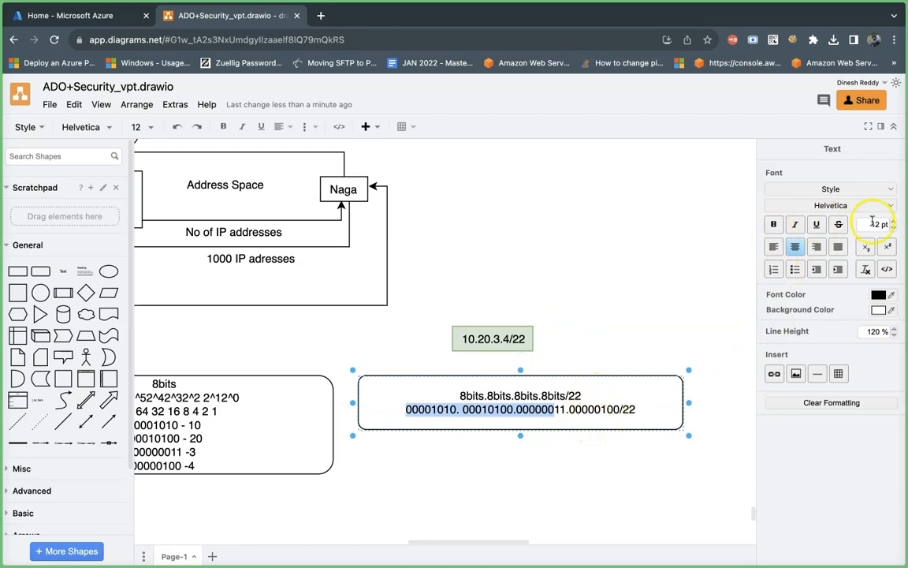
{"action": "left_click", "coordinate": [891, 294]}
{"action": "left_click", "coordinate": [773, 320]}
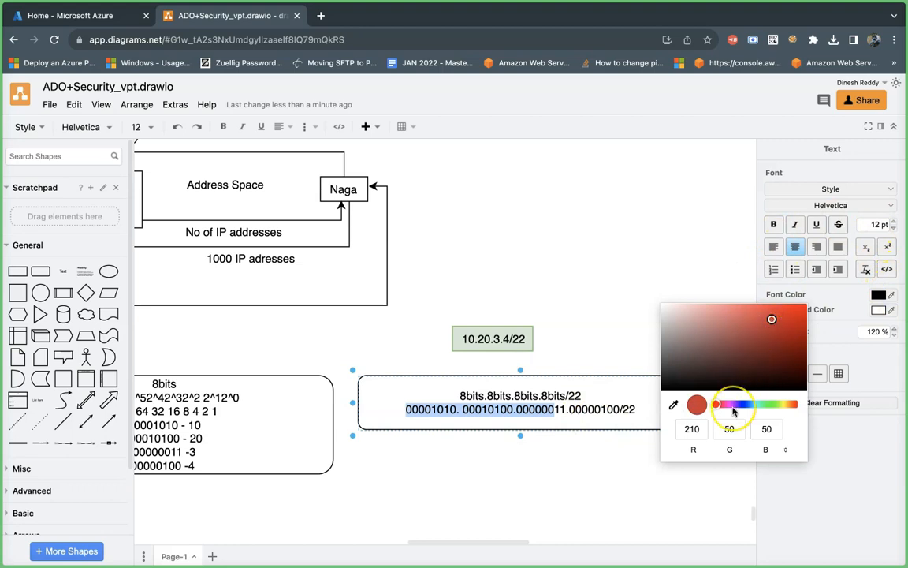
{"action": "key", "text": "Return"}
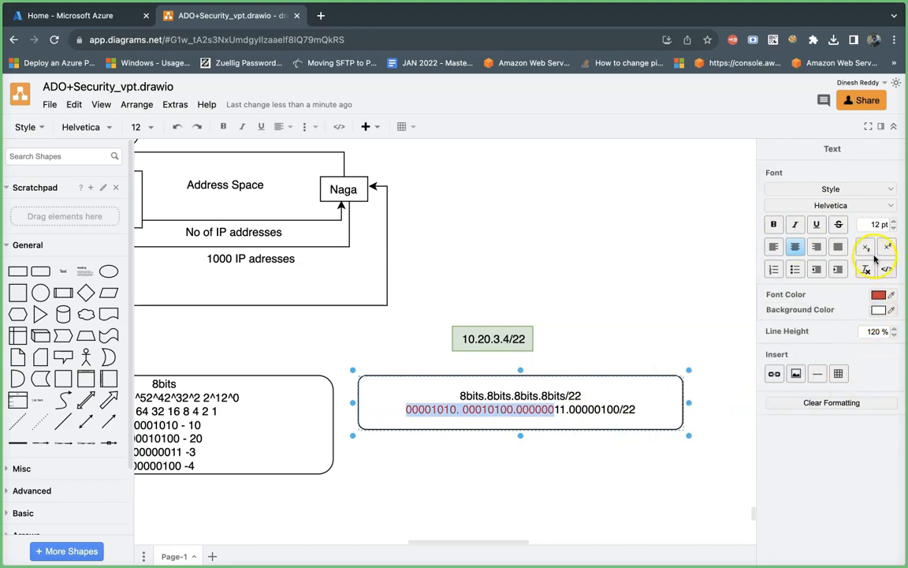
Step: Set the red 22 bits to 15 pt, strike them through, and finish editing the text
{"action": "left_click", "coordinate": [894, 222]}
{"action": "left_click", "coordinate": [894, 223]}
{"action": "left_click", "coordinate": [894, 223]}
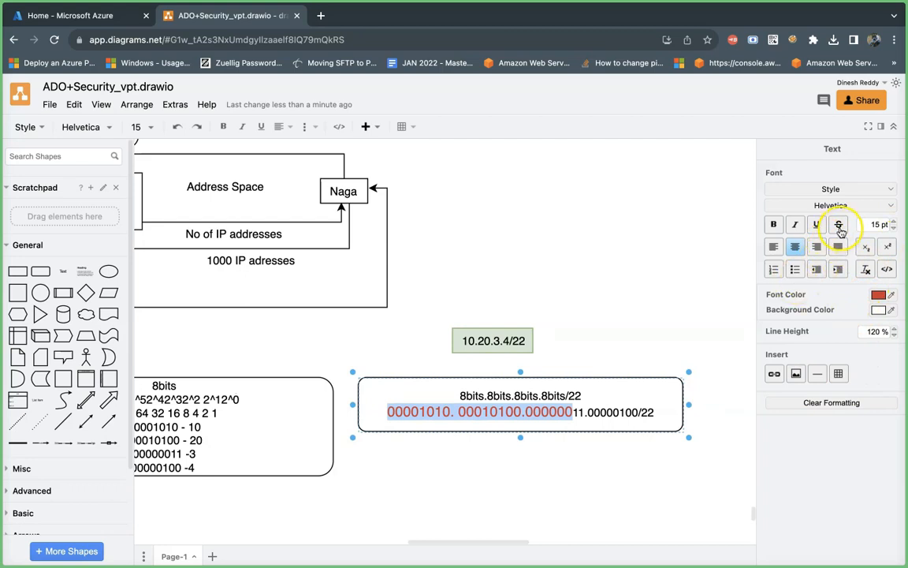
{"action": "left_click", "coordinate": [840, 226]}
{"action": "left_click", "coordinate": [557, 476]}
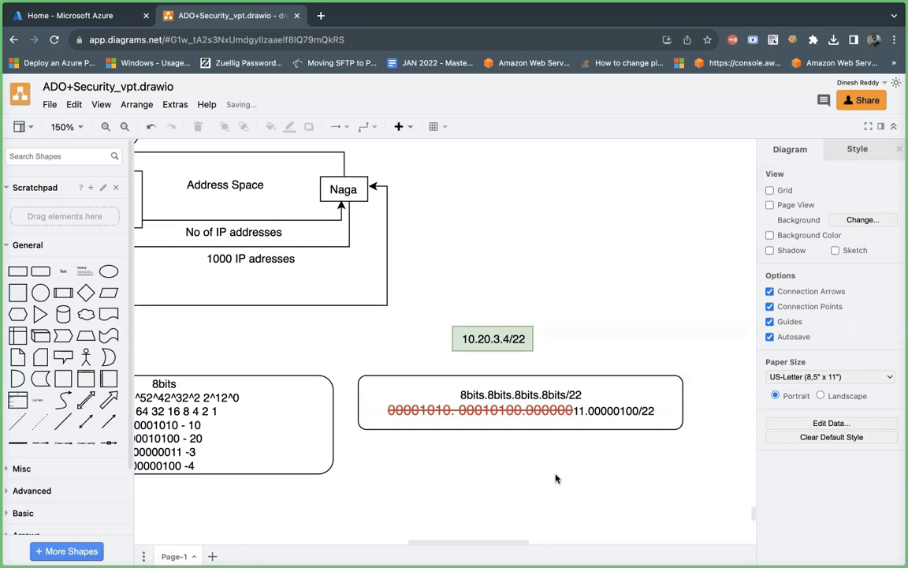
Step: Examine the app and DB shapes in the upper diagram and the bits of the binary address that are not struck through
{"action": "scroll", "coordinate": [556, 478], "scroll_direction": "down", "scroll_amount": 3}
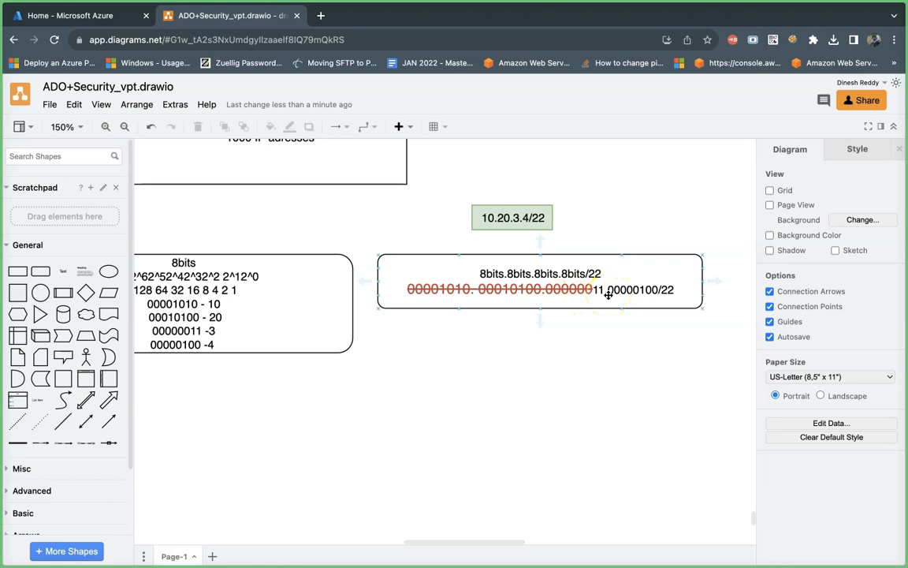
{"action": "scroll", "coordinate": [486, 347], "scroll_direction": "left", "scroll_amount": 6}
{"action": "scroll", "coordinate": [486, 347], "scroll_direction": "up", "scroll_amount": 5}
{"action": "scroll", "coordinate": [486, 347], "scroll_direction": "right", "scroll_amount": 3}
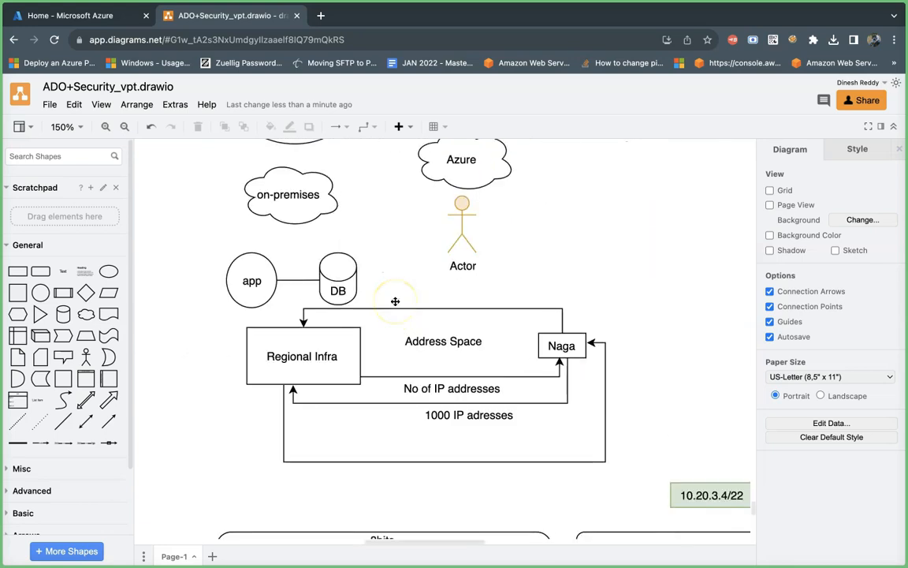
{"action": "scroll", "coordinate": [395, 301], "scroll_direction": "up", "scroll_amount": 1}
{"action": "left_click", "coordinate": [254, 312]}
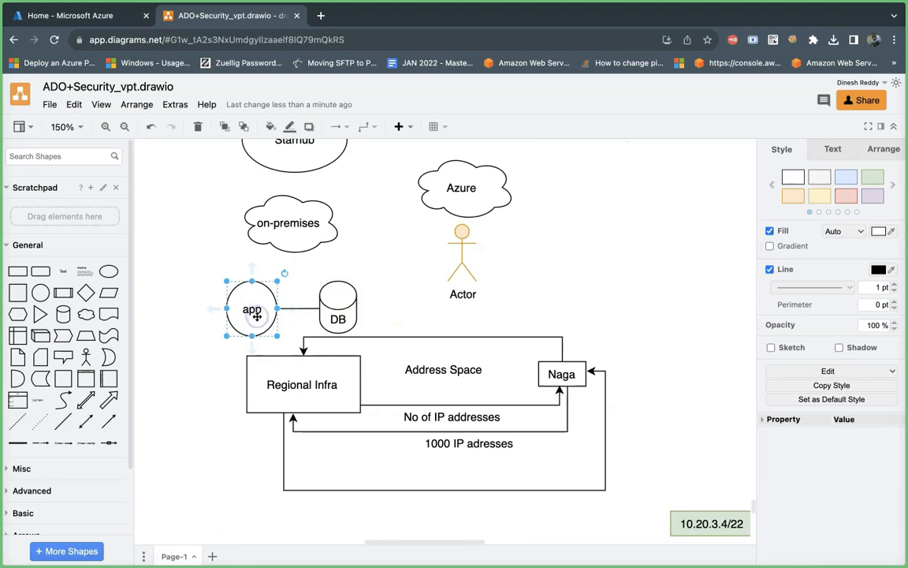
{"action": "left_click", "coordinate": [342, 307]}
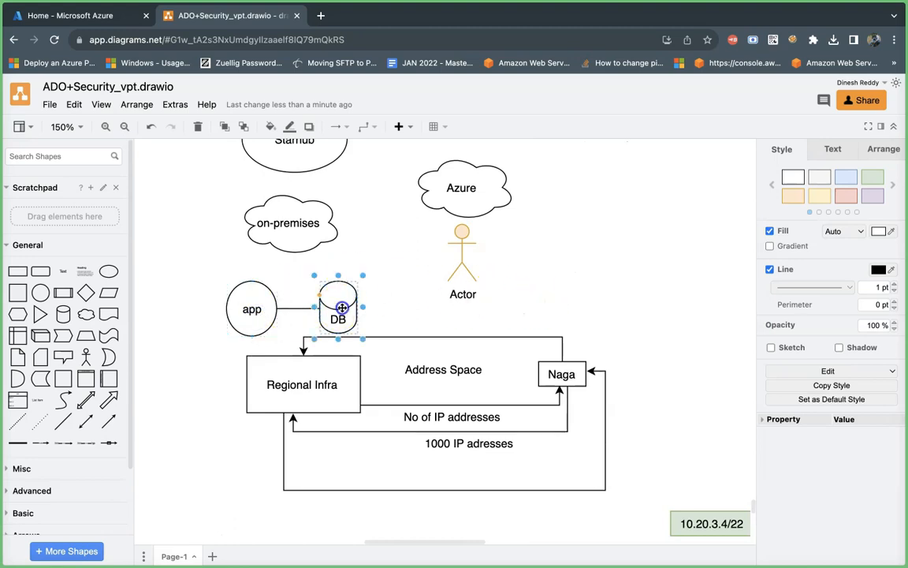
{"action": "scroll", "coordinate": [625, 424], "scroll_direction": "down", "scroll_amount": 3}
{"action": "scroll", "coordinate": [623, 425], "scroll_direction": "down", "scroll_amount": 3}
{"action": "scroll", "coordinate": [624, 425], "scroll_direction": "right", "scroll_amount": 5}
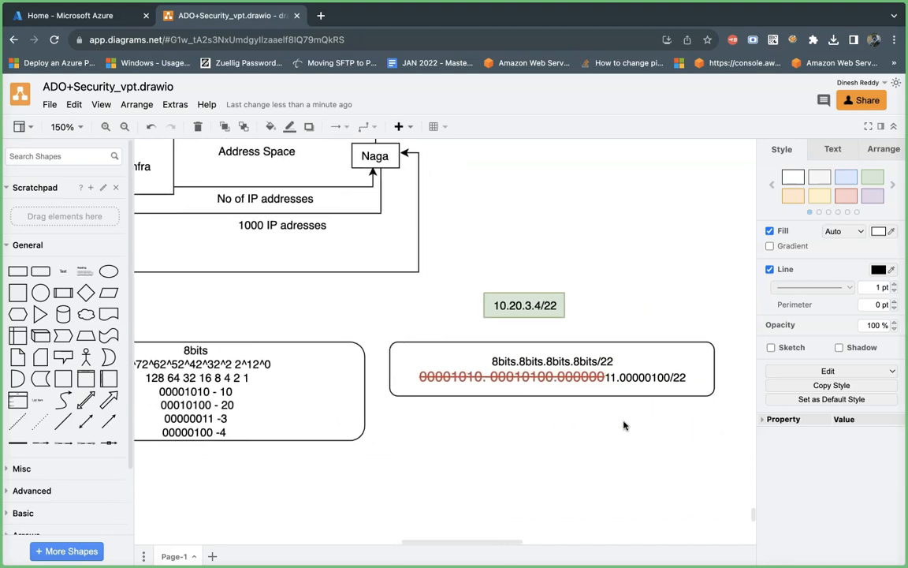
{"action": "scroll", "coordinate": [624, 426], "scroll_direction": "right", "scroll_amount": 2}
{"action": "left_click", "coordinate": [608, 386]}
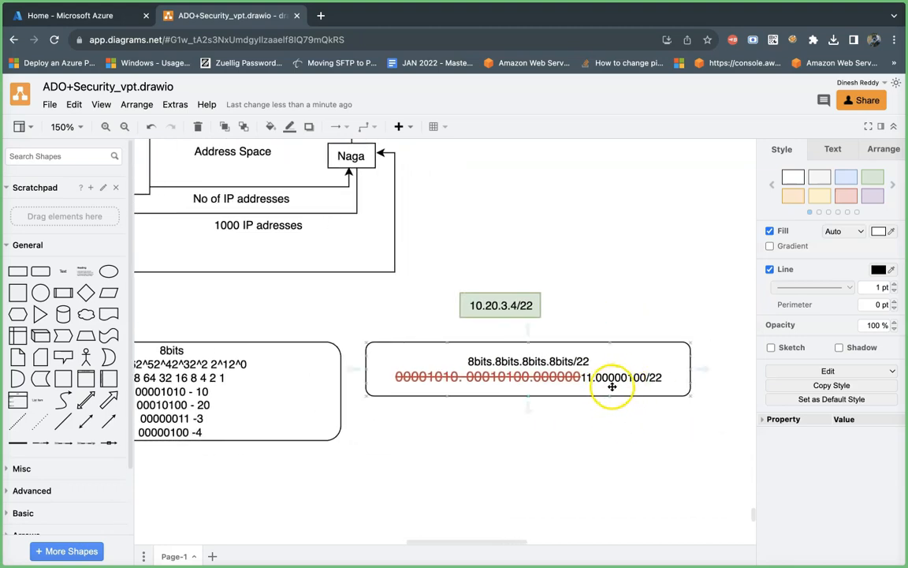
Step: Add the line "How many IP addresses we can derive for host =" below the binary address in the right rounded rectangle
{"action": "double_click", "coordinate": [664, 379]}
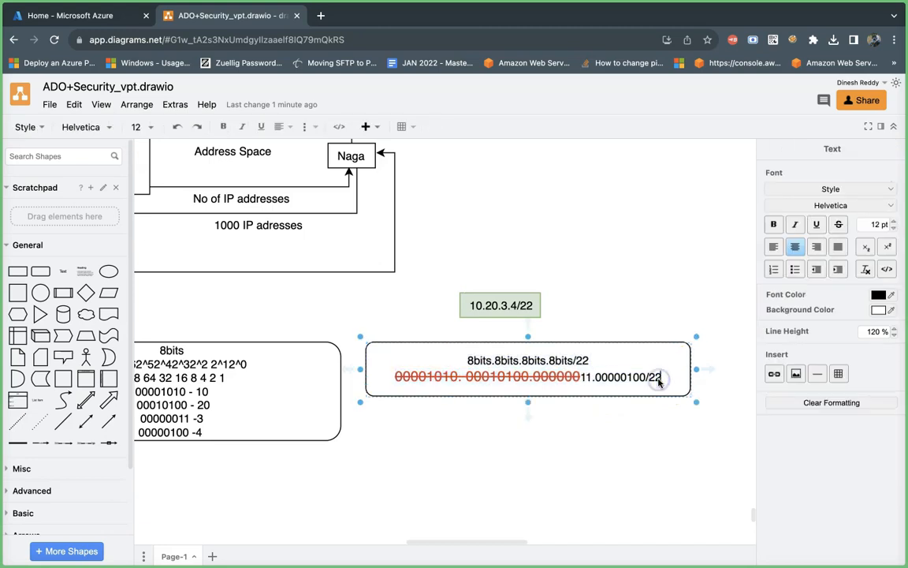
{"action": "left_click", "coordinate": [564, 462]}
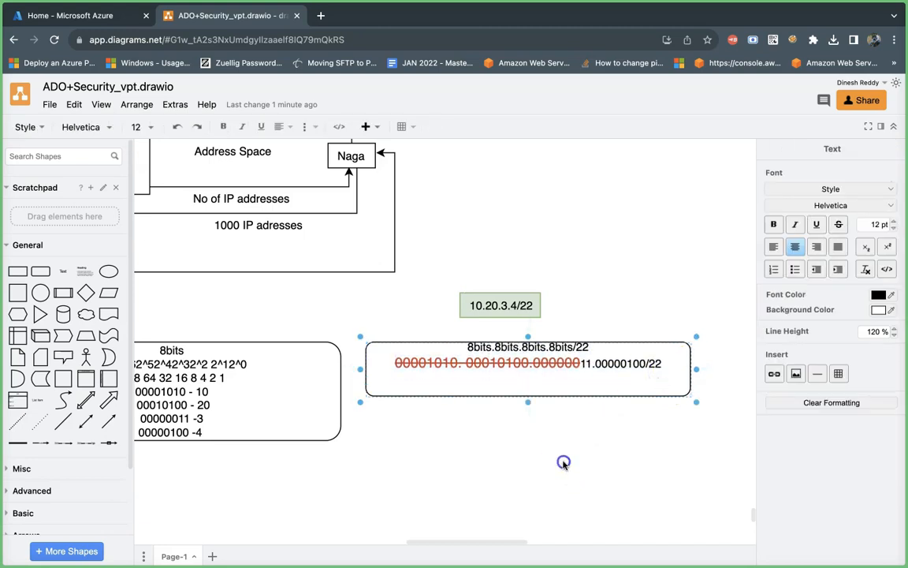
{"action": "double_click", "coordinate": [660, 374]}
{"action": "left_click", "coordinate": [661, 373]}
{"action": "key", "text": "Return"}
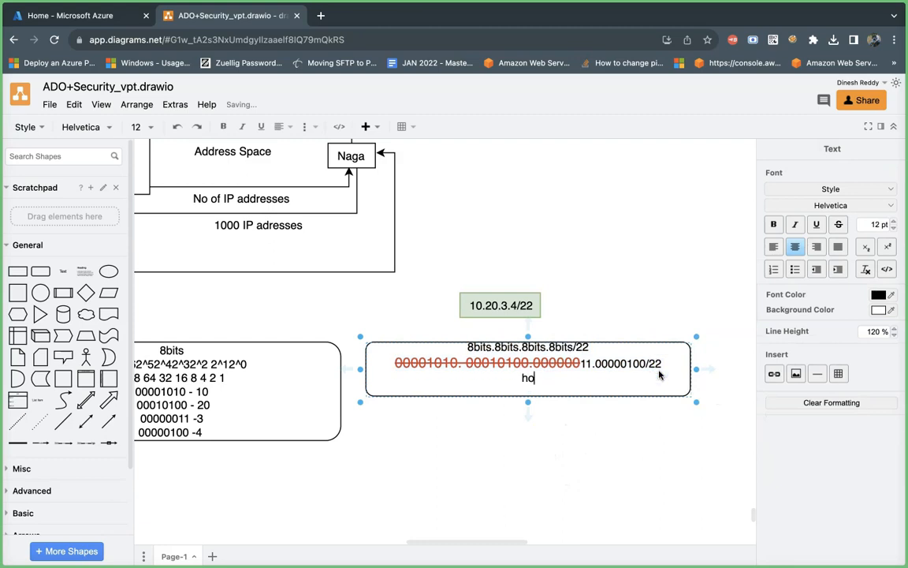
{"action": "type", "text": "How many?"}
{"action": "key", "text": "BackSpace"}
{"action": "key", "text": "BackSpace"}
{"action": "key", "text": "BackSpace"}
{"action": "key", "text": "BackSpace"}
{"action": "type", "text": "any IP addr"}
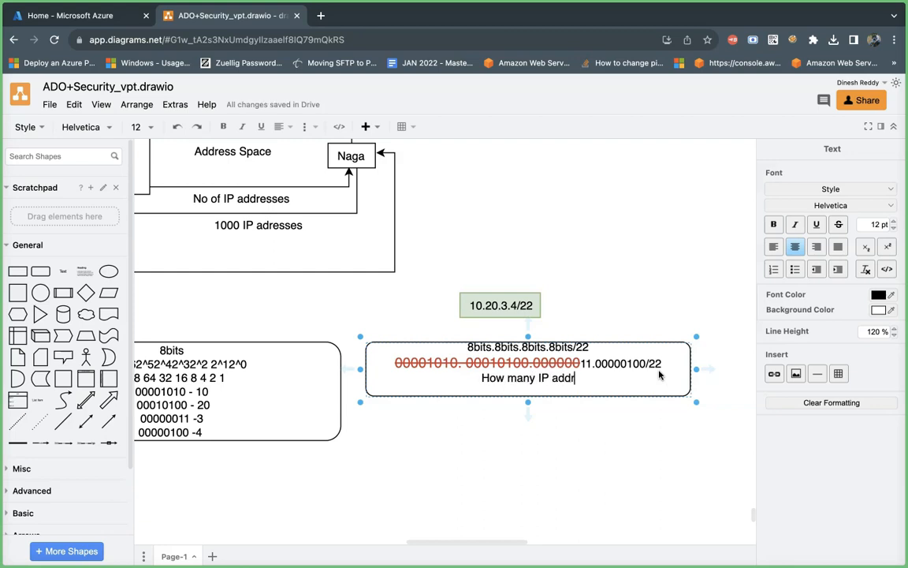
{"action": "type", "text": "esses we can "}
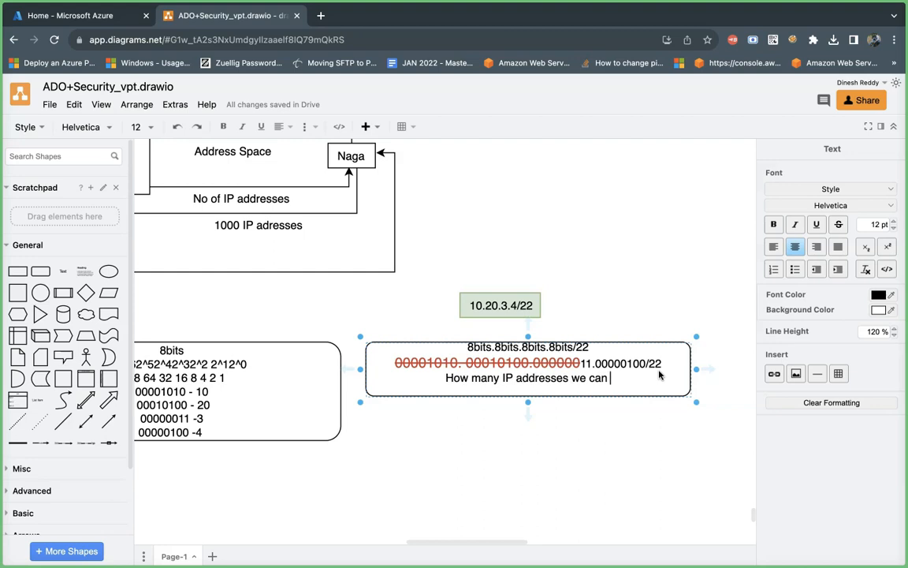
{"action": "type", "text": "derive ="}
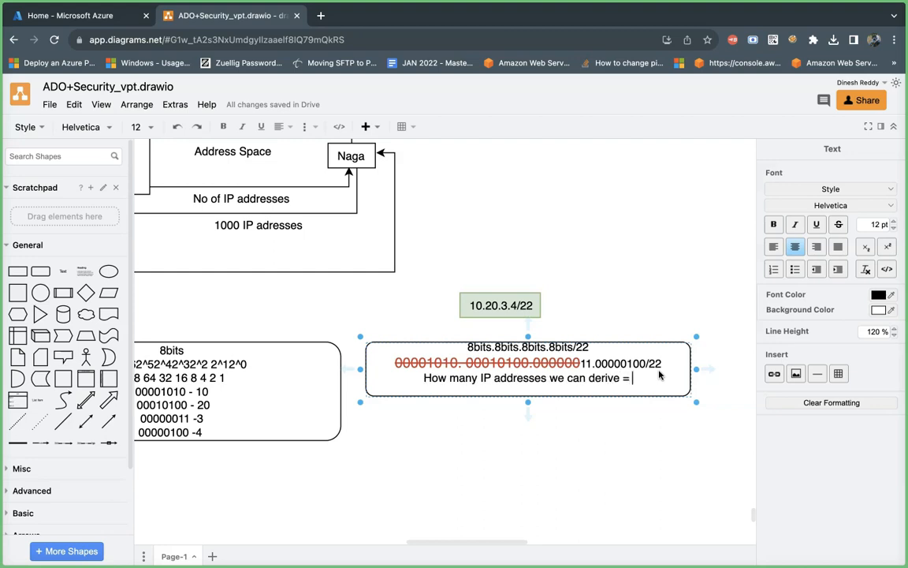
{"action": "left_click", "coordinate": [622, 379]}
{"action": "type", "text": "for host = "}
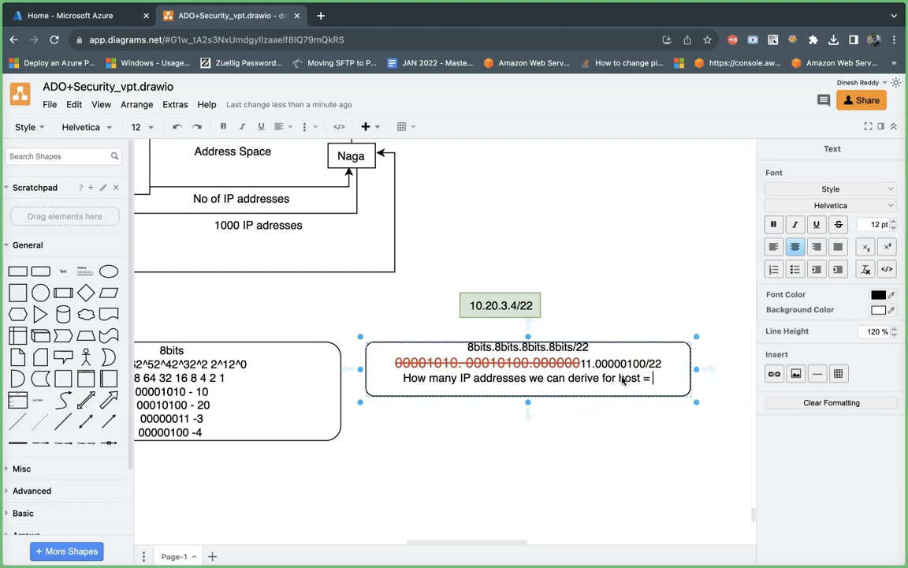
{"action": "type", "text": "2"}
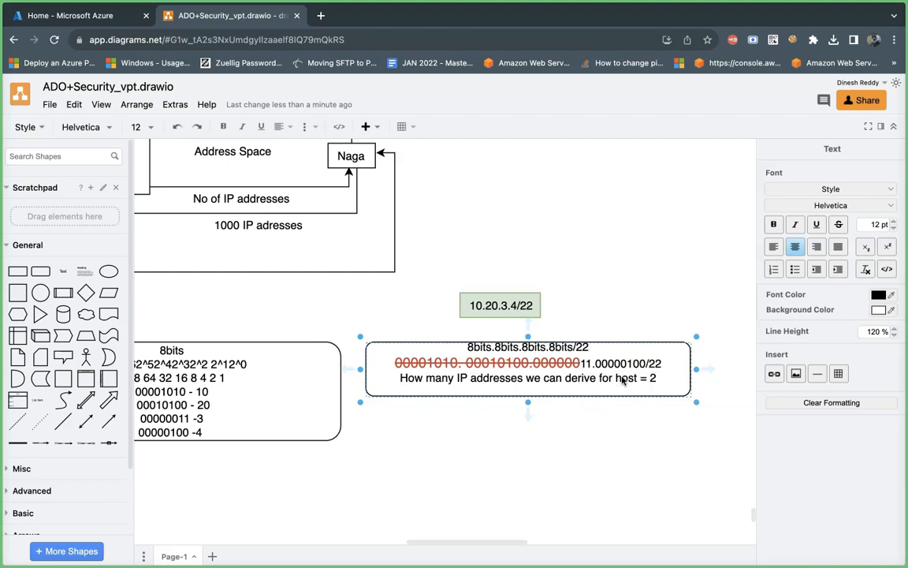
{"action": "type", "text": "^10 = 1024"}
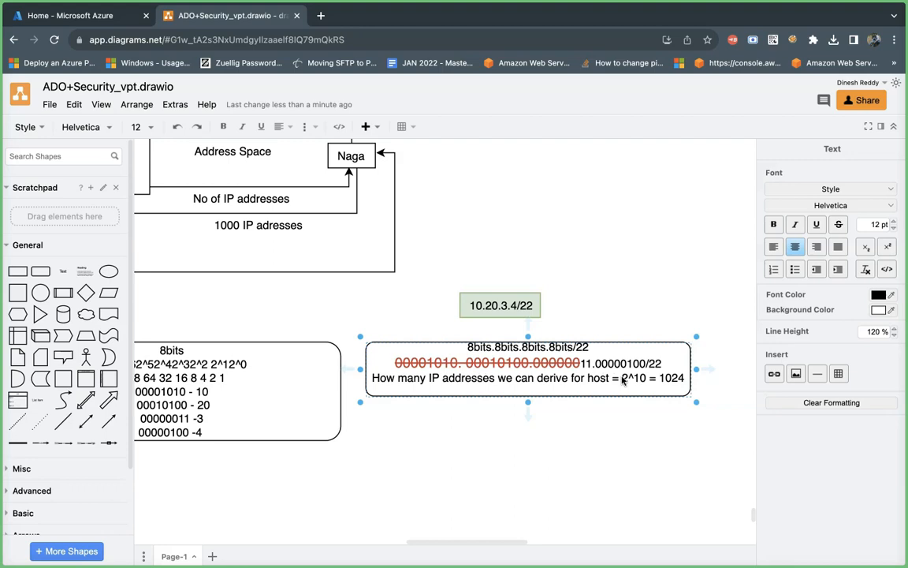
Step: Complete the host line with "2^10 = 1024" and finish editing the rectangle's text
{"action": "left_click", "coordinate": [602, 443]}
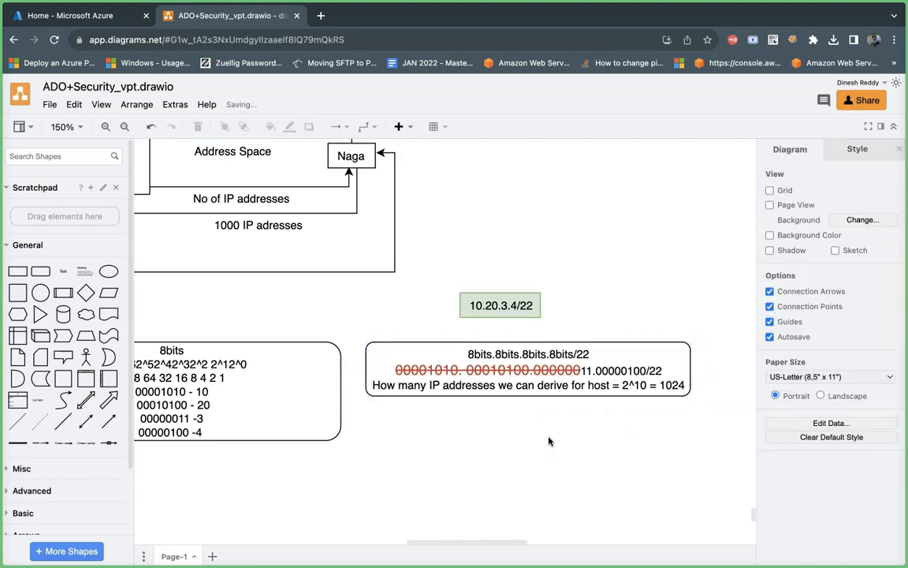
{"action": "left_click", "coordinate": [670, 392]}
{"action": "left_click", "coordinate": [500, 422]}
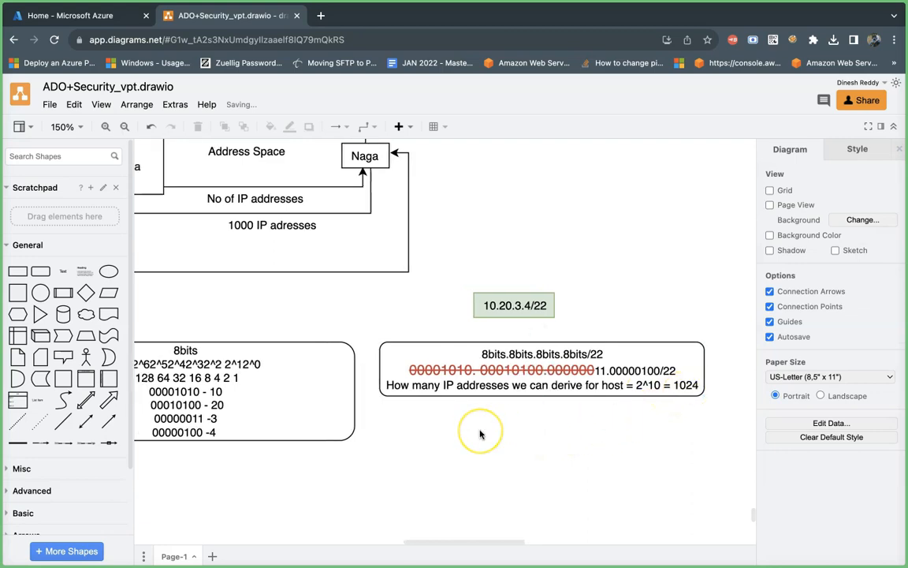
Step: Add the text label "1024" below the lowest connector line between Regional Infra and Naga
{"action": "scroll", "coordinate": [481, 432], "scroll_direction": "left", "scroll_amount": 3}
{"action": "scroll", "coordinate": [481, 434], "scroll_direction": "up", "scroll_amount": 1}
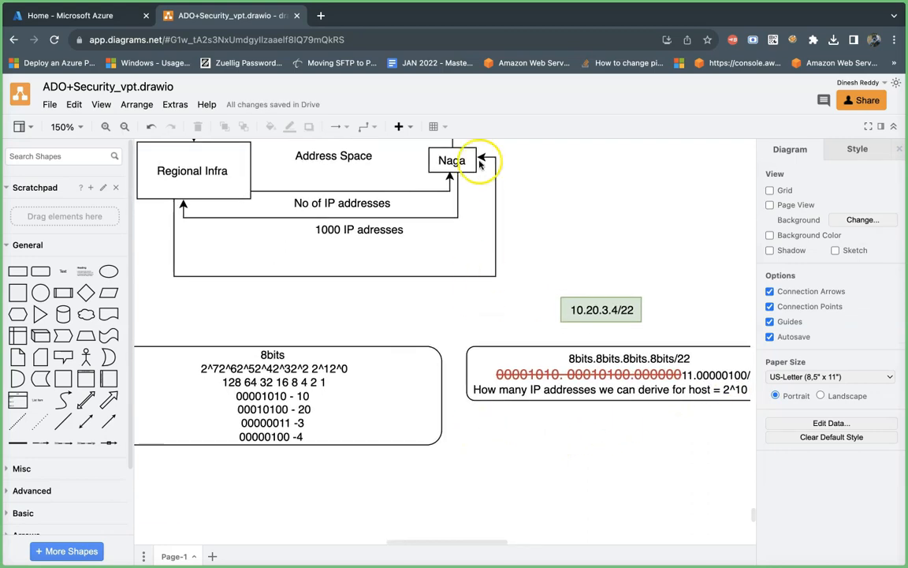
{"action": "left_click", "coordinate": [356, 230]}
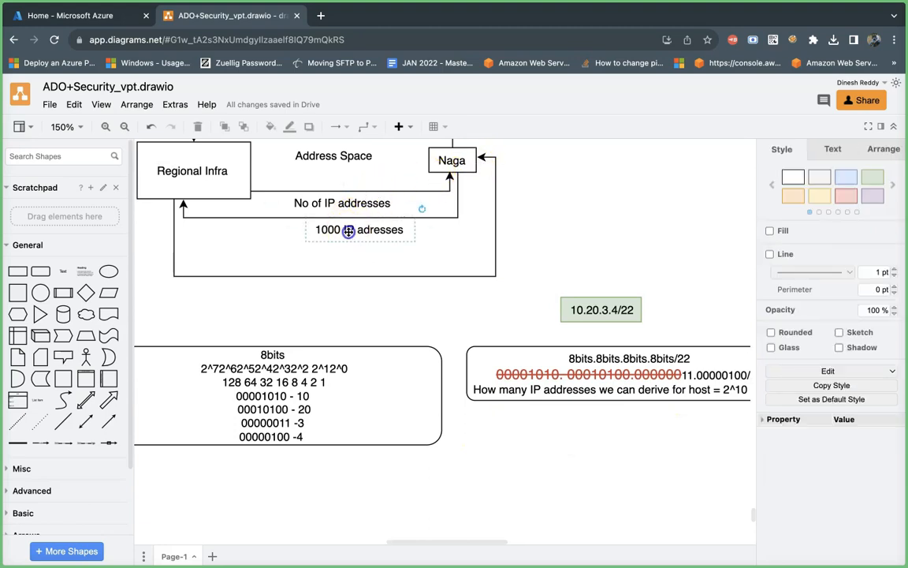
{"action": "double_click", "coordinate": [336, 287]}
{"action": "left_click", "coordinate": [337, 287]}
{"action": "type", "text": "1"}
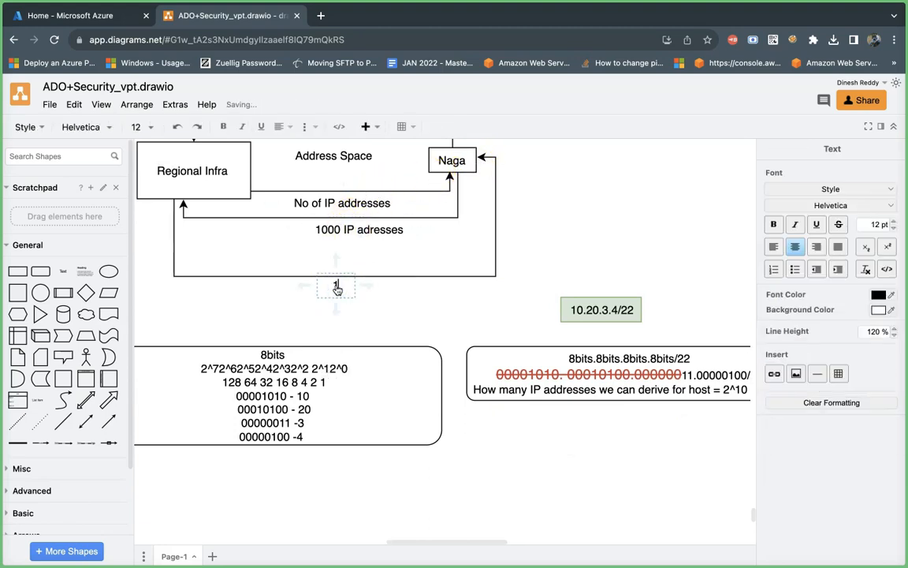
{"action": "type", "text": "024"}
{"action": "left_click", "coordinate": [426, 315]}
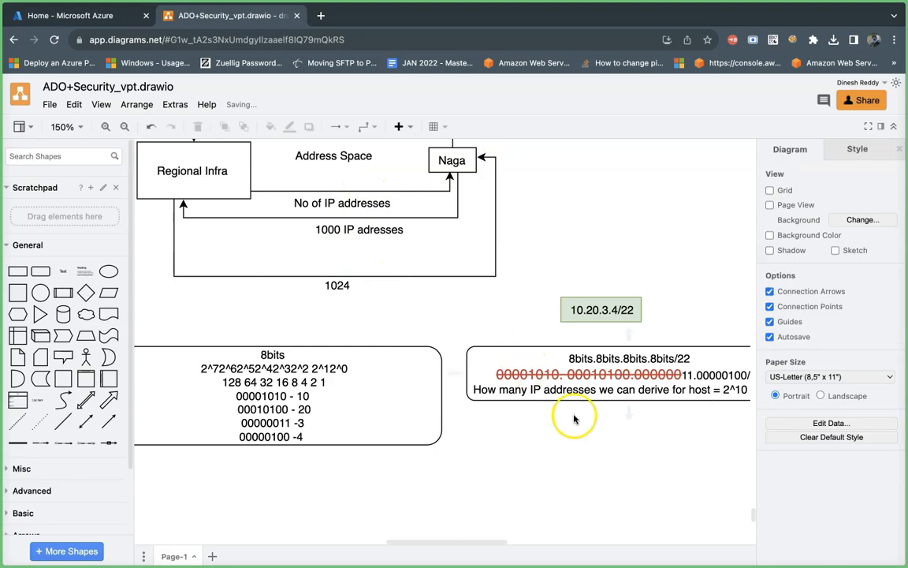
Step: Add the line "No of bits reserved for the network =" below the host line in the right rounded rectangle
{"action": "scroll", "coordinate": [574, 419], "scroll_direction": "right", "scroll_amount": 2}
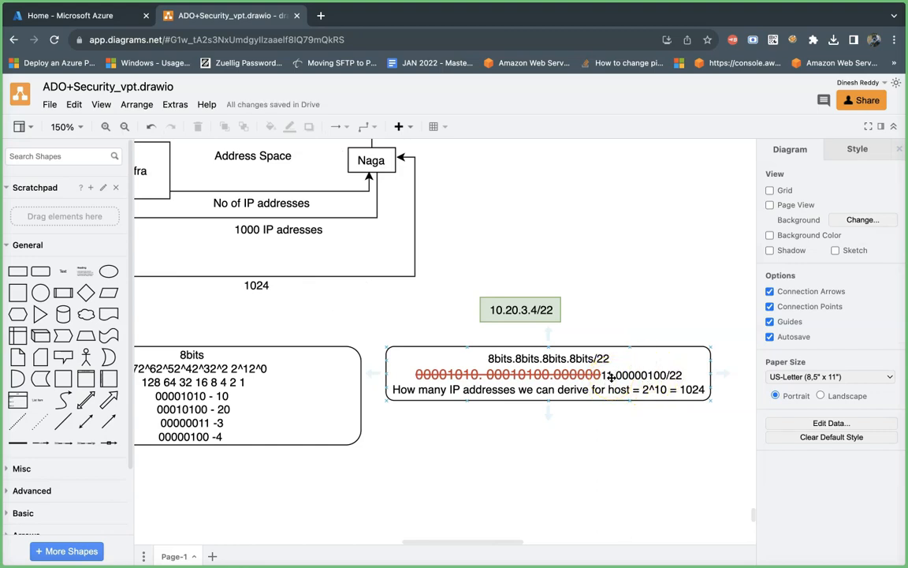
{"action": "double_click", "coordinate": [695, 393]}
{"action": "left_click", "coordinate": [703, 390]}
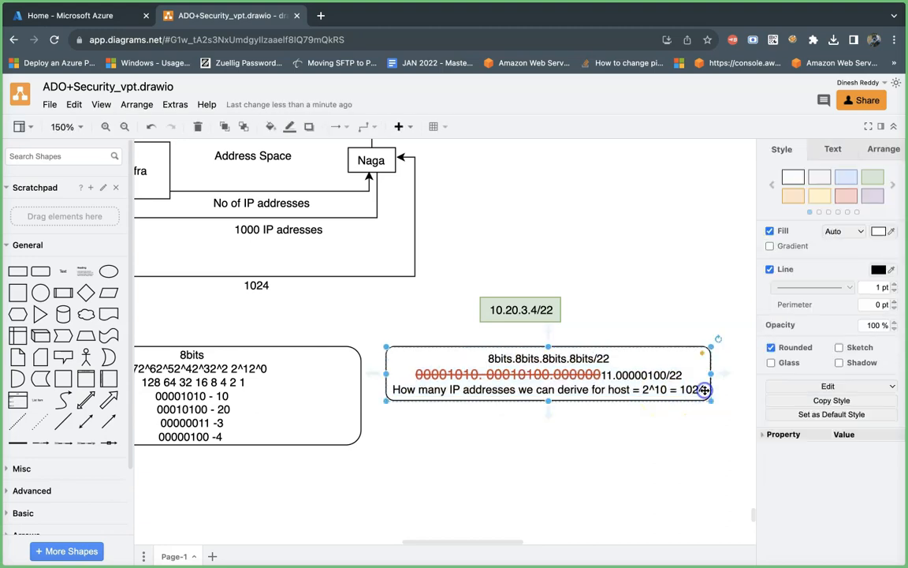
{"action": "double_click", "coordinate": [702, 390]}
{"action": "left_click", "coordinate": [704, 390]}
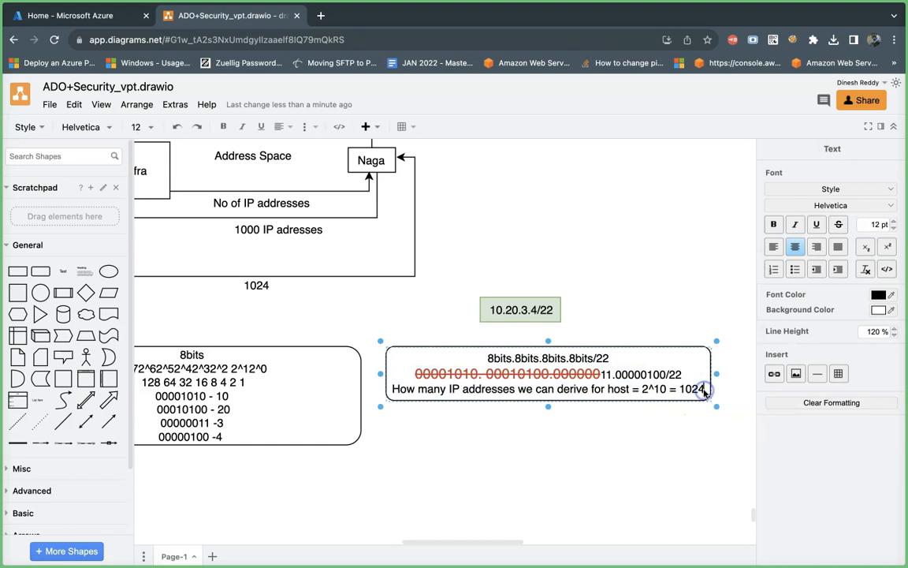
{"action": "key", "text": "Return"}
{"action": "type", "text": "No of bits rres"}
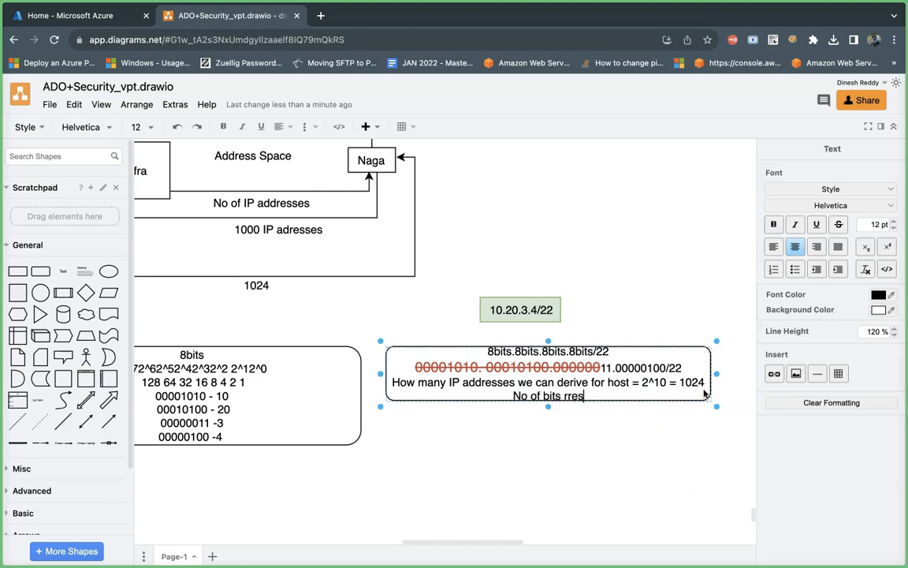
{"action": "type", "text": "erved for the"}
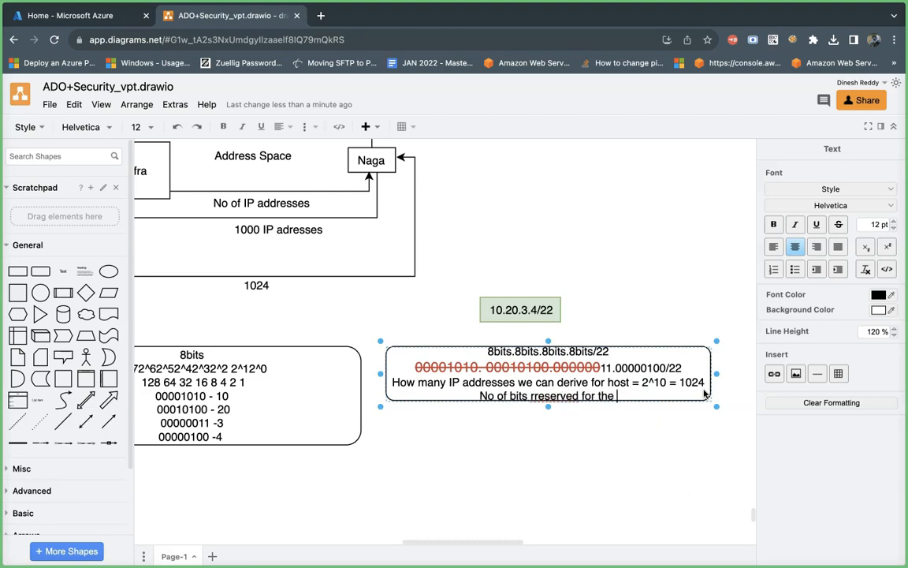
{"action": "type", "text": " ne"}
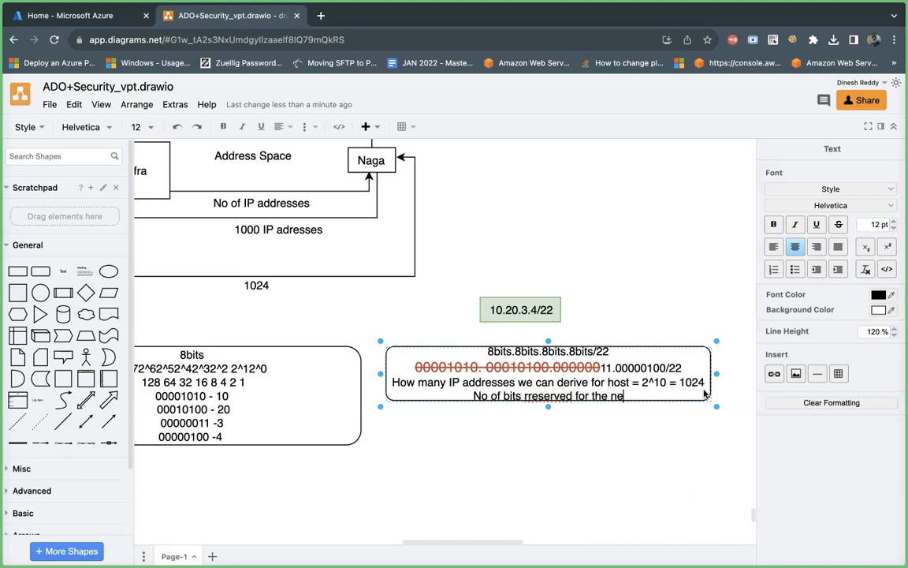
{"action": "type", "text": "twork ="}
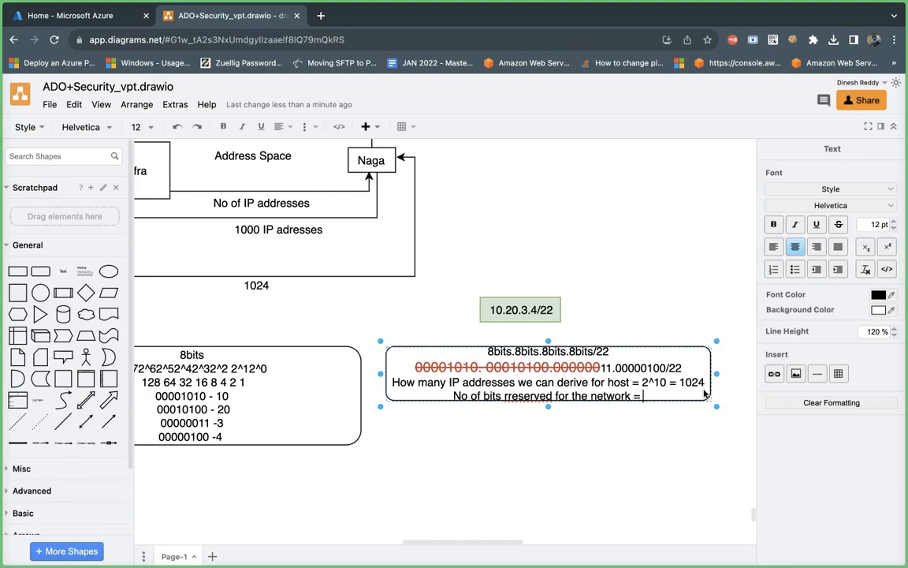
Step: Remove the doubled "r" in "reserved" and complete the network line with 22
{"action": "left_click", "coordinate": [505, 398]}
{"action": "key", "text": "BackSpace"}
{"action": "left_click", "coordinate": [640, 398]}
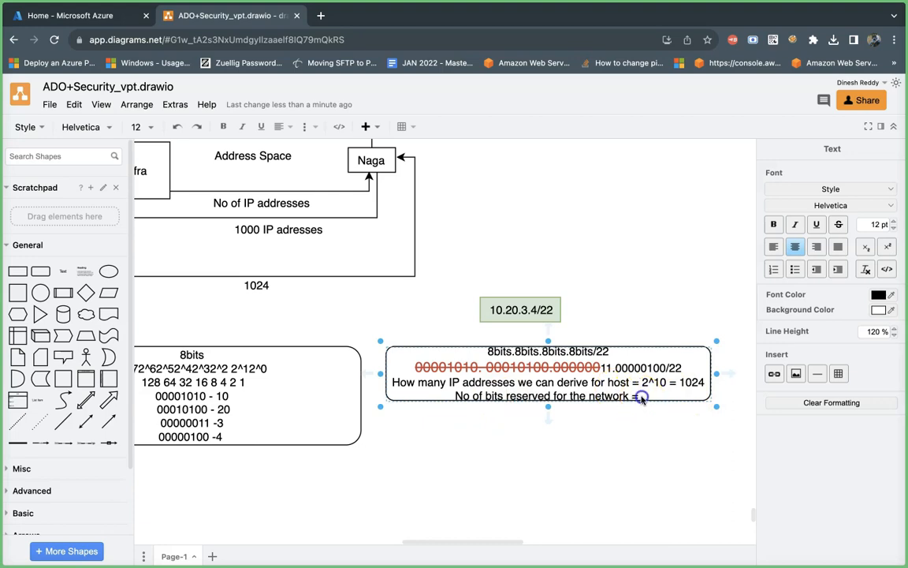
{"action": "type", "text": "22"}
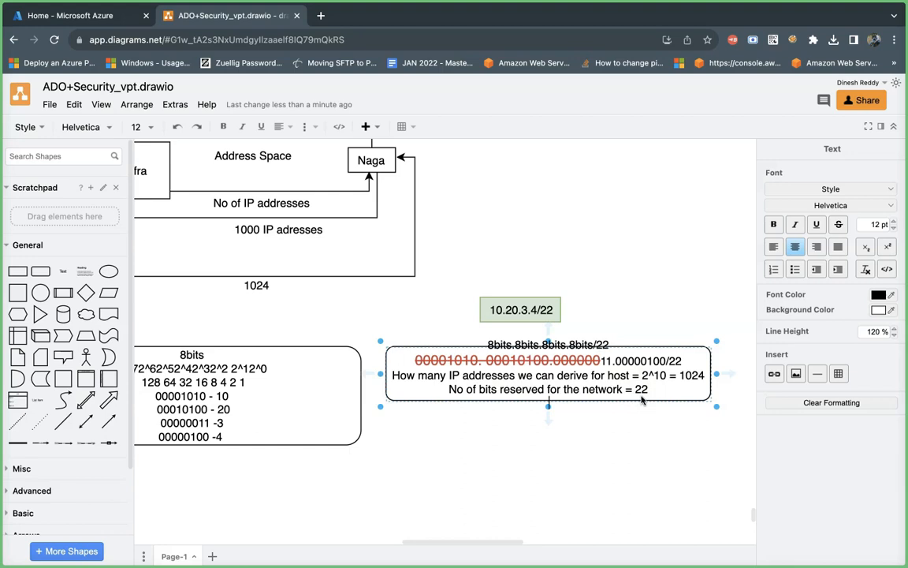
Step: Add the line "No of bits masked in the given address space = 22" and enlarge the rounded rectangle to hold all its text
{"action": "type", "text": "No of bits masked "}
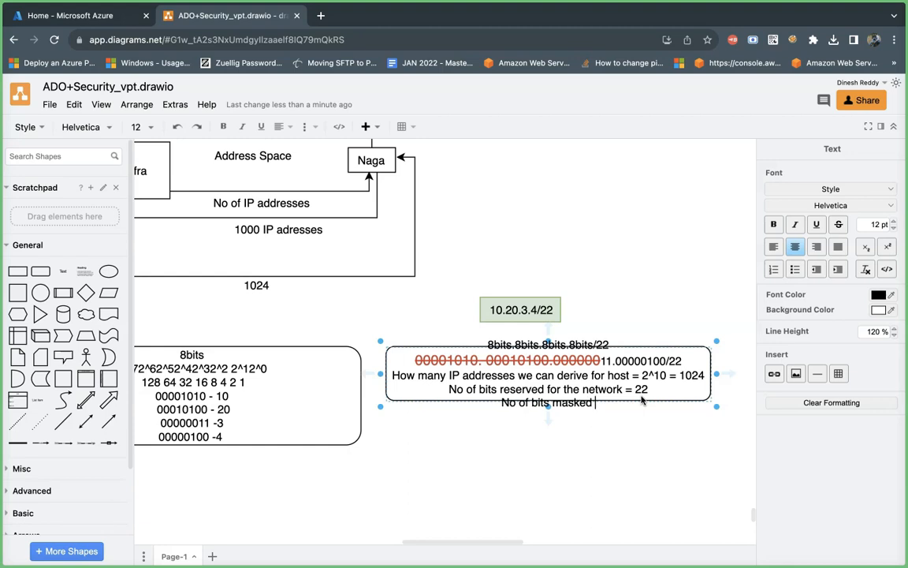
{"action": "type", "text": "in th"}
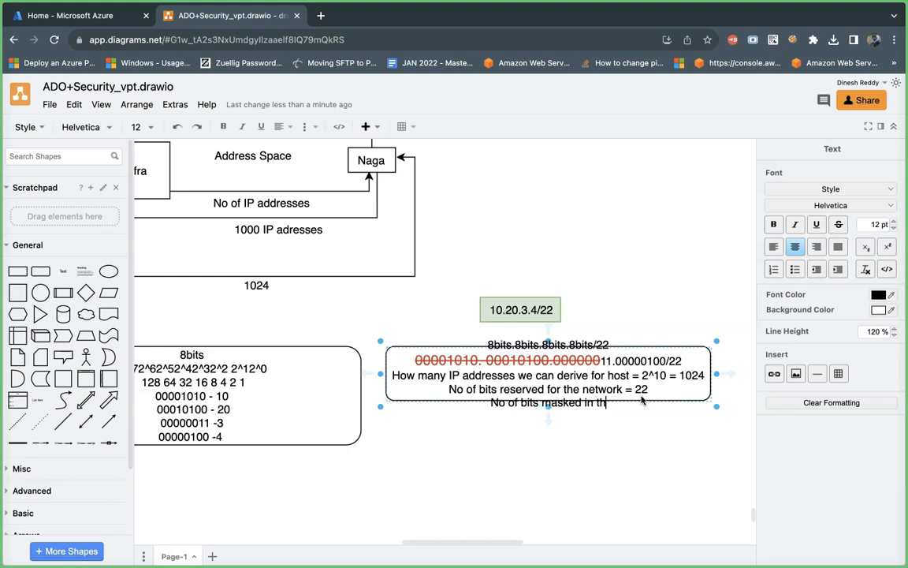
{"action": "type", "text": "e give"}
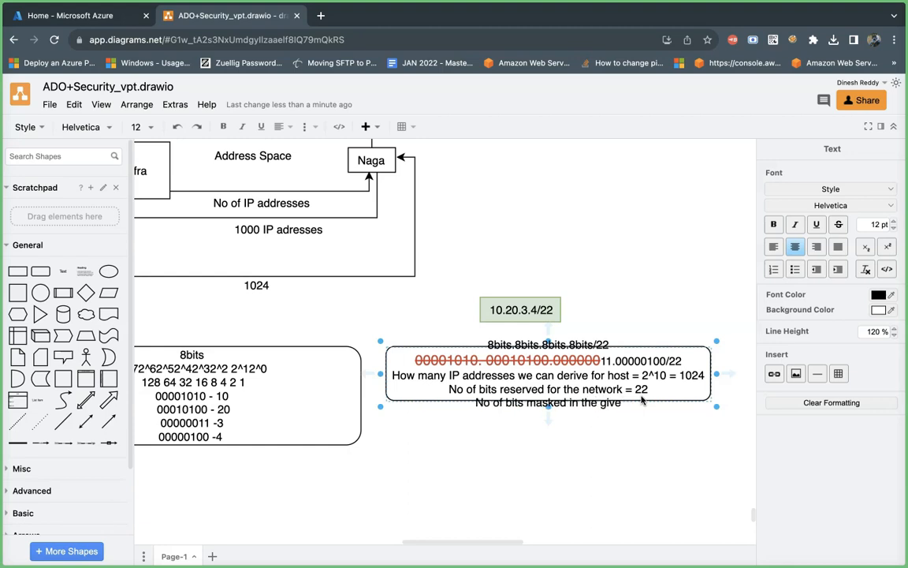
{"action": "type", "text": "n addres"}
{"action": "type", "text": "space "}
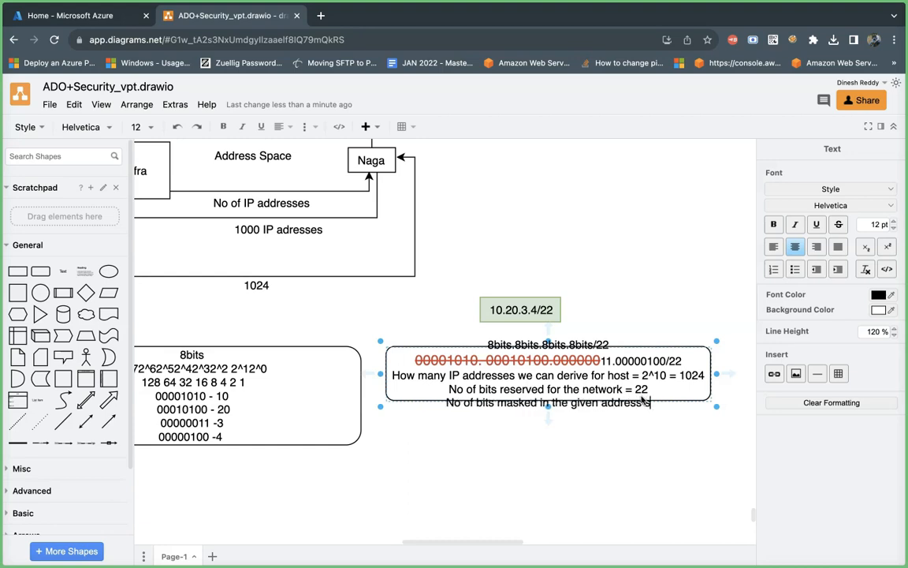
{"action": "type", "text": "="}
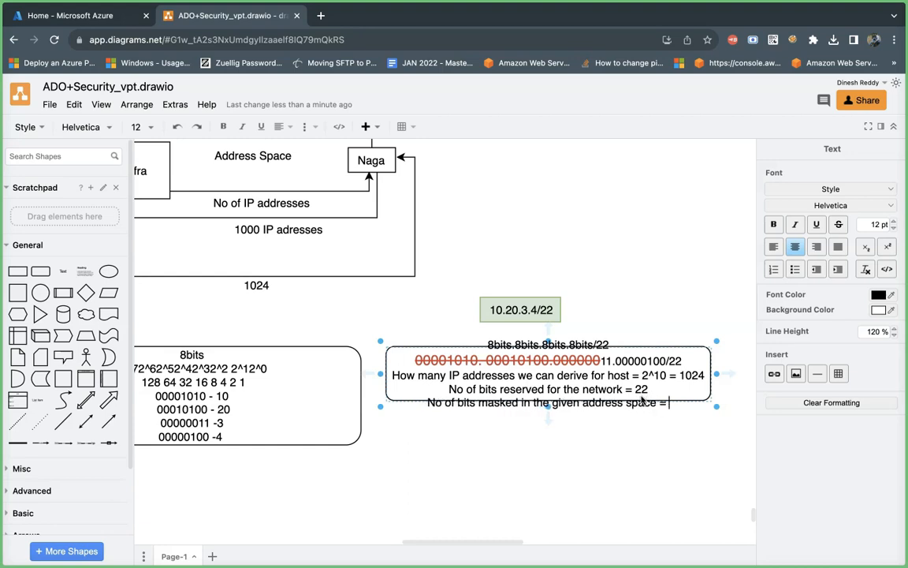
{"action": "type", "text": " 22"}
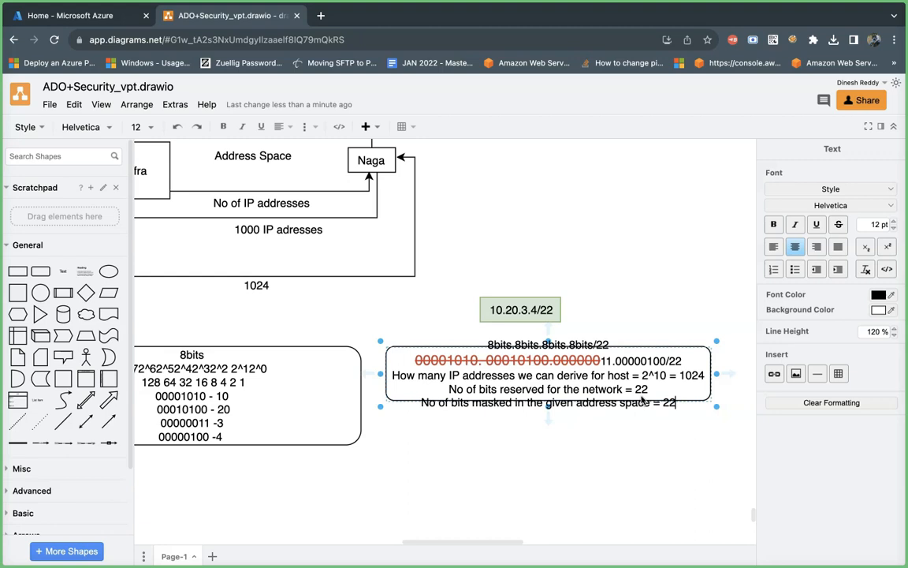
{"action": "left_click", "coordinate": [594, 434]}
{"action": "left_click", "coordinate": [671, 404]}
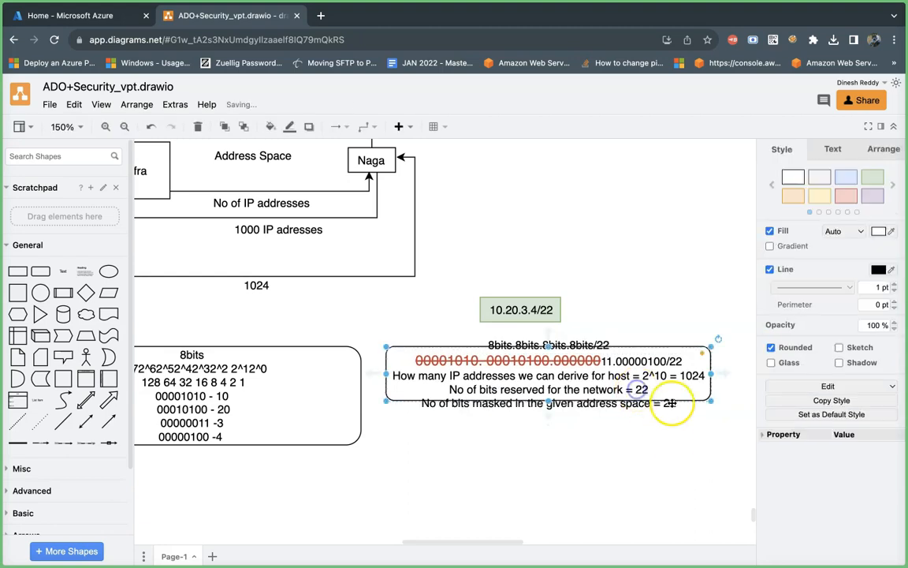
{"action": "left_click_drag", "start_coordinate": [710, 400], "coordinate": [745, 483]}
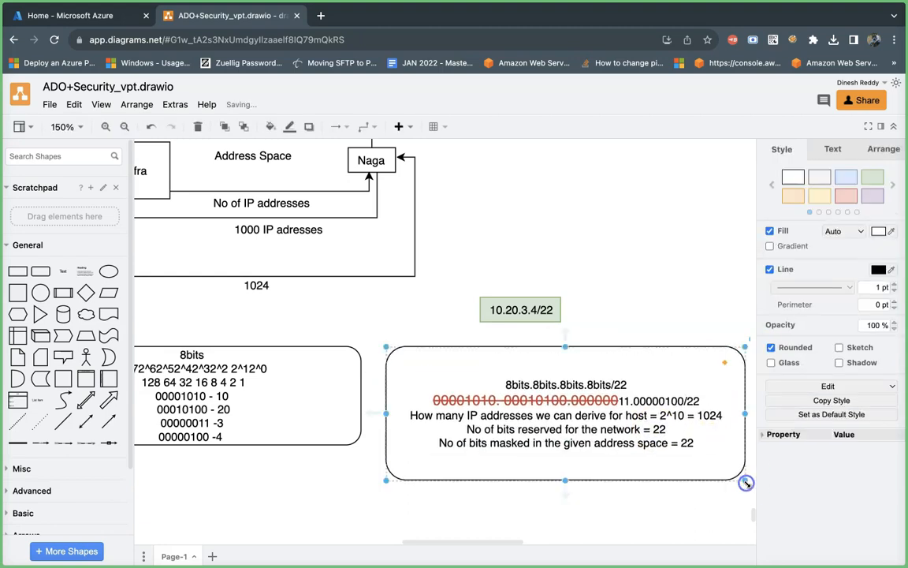
Step: Add the line "No of bits are available for hosts = 10" below the masked-bits line in the right rounded rectangle
{"action": "scroll", "coordinate": [462, 523], "scroll_direction": "down", "scroll_amount": 3}
{"action": "scroll", "coordinate": [462, 523], "scroll_direction": "right", "scroll_amount": 2}
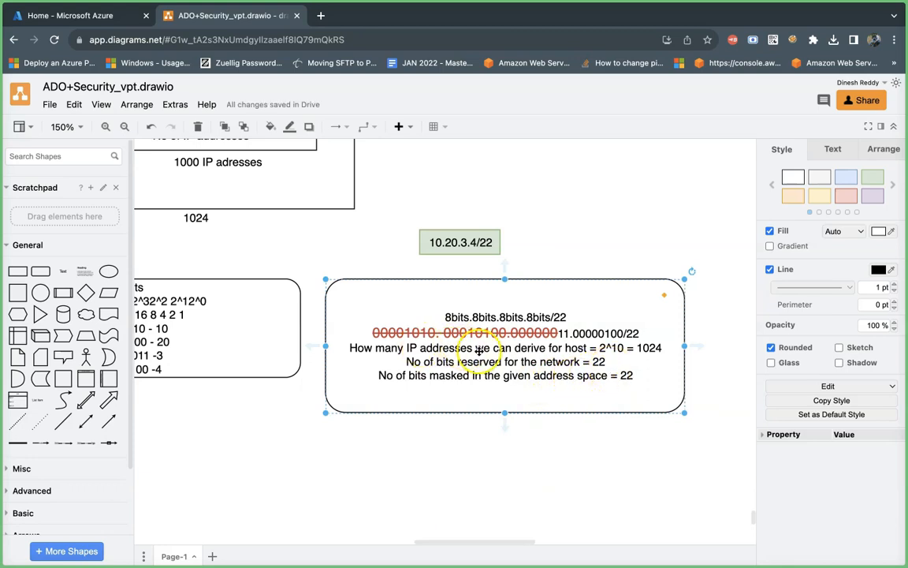
{"action": "double_click", "coordinate": [635, 375]}
{"action": "left_click", "coordinate": [633, 378]}
{"action": "key", "text": "Return"}
{"action": "type", "text": "No of bits are available"}
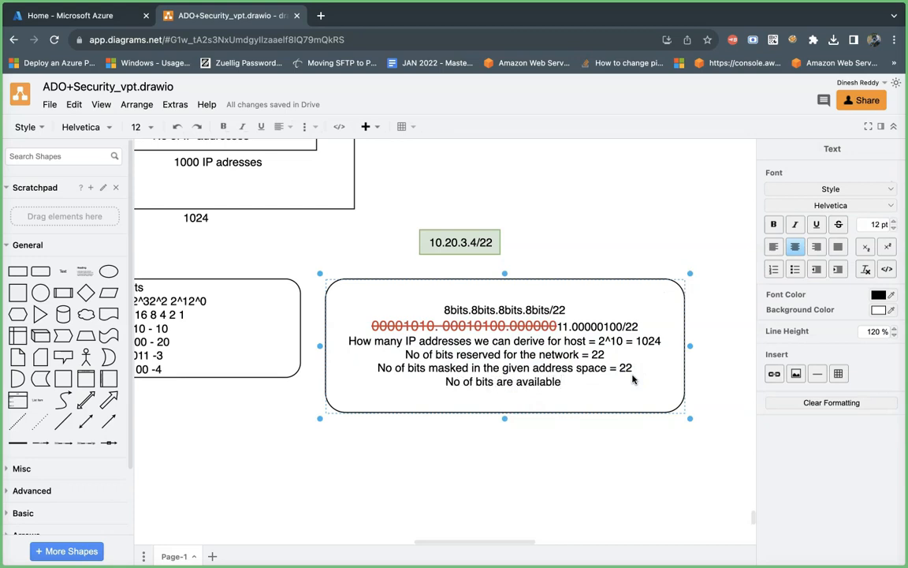
{"action": "type", "text": " for host"}
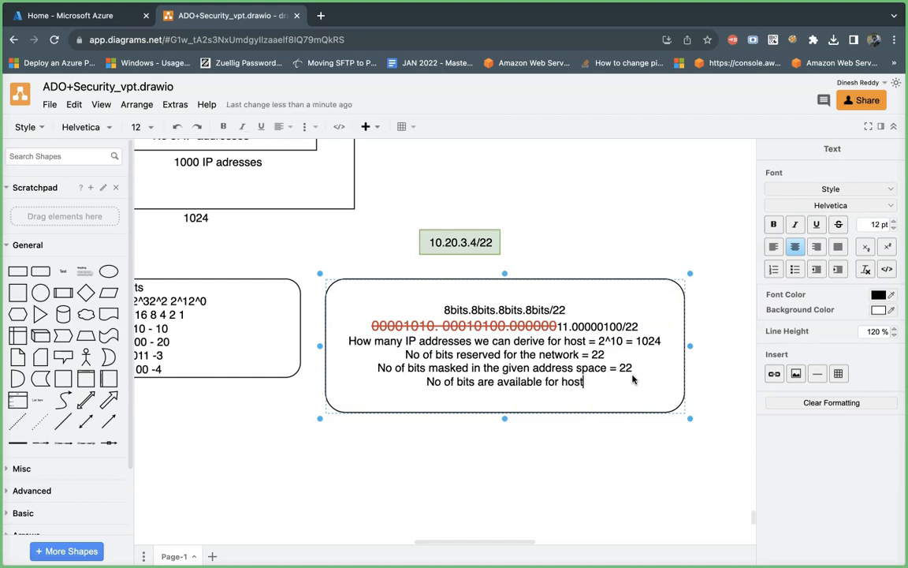
{"action": "type", "text": "s ="}
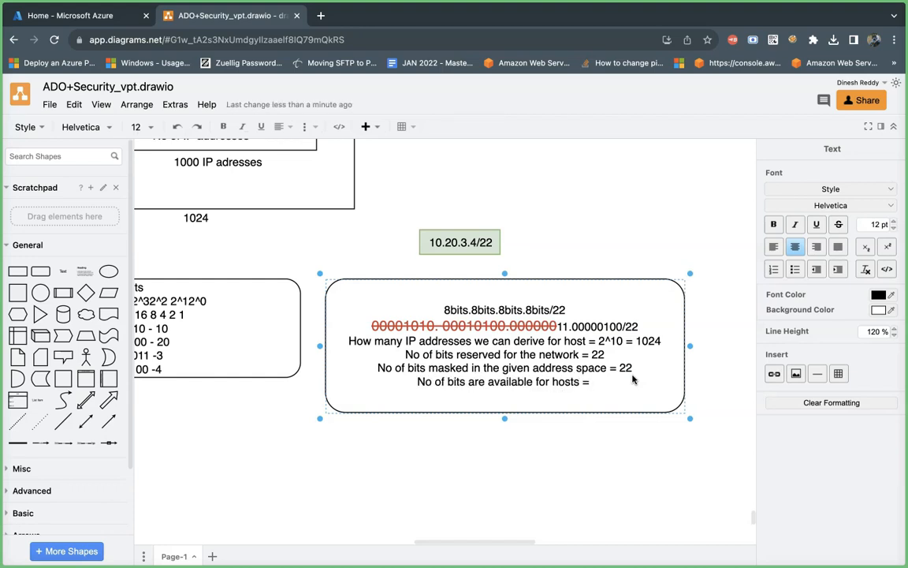
{"action": "type", "text": " 10"}
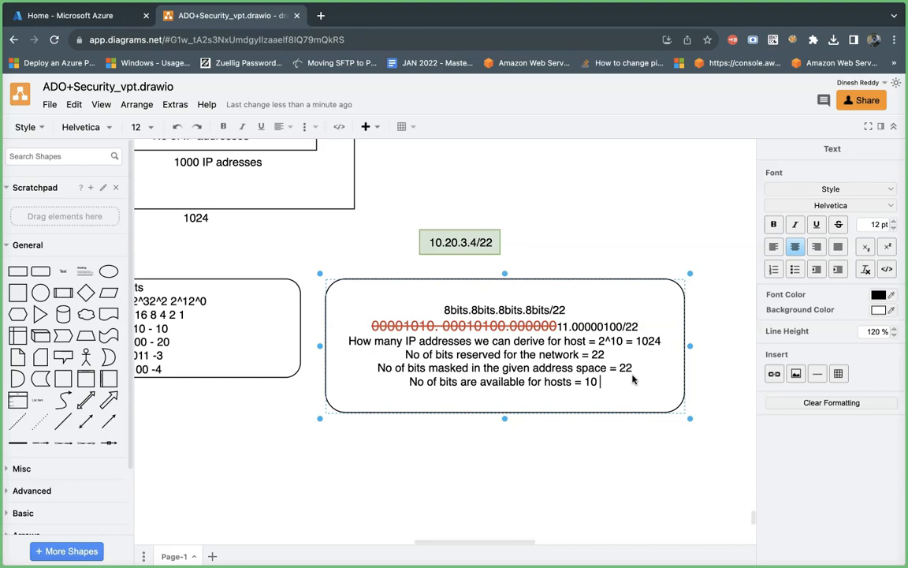
Step: Add the line "Total no of bits available for IPV4 address =" at the end of the rounded rectangle's text
{"action": "key", "text": "Return"}
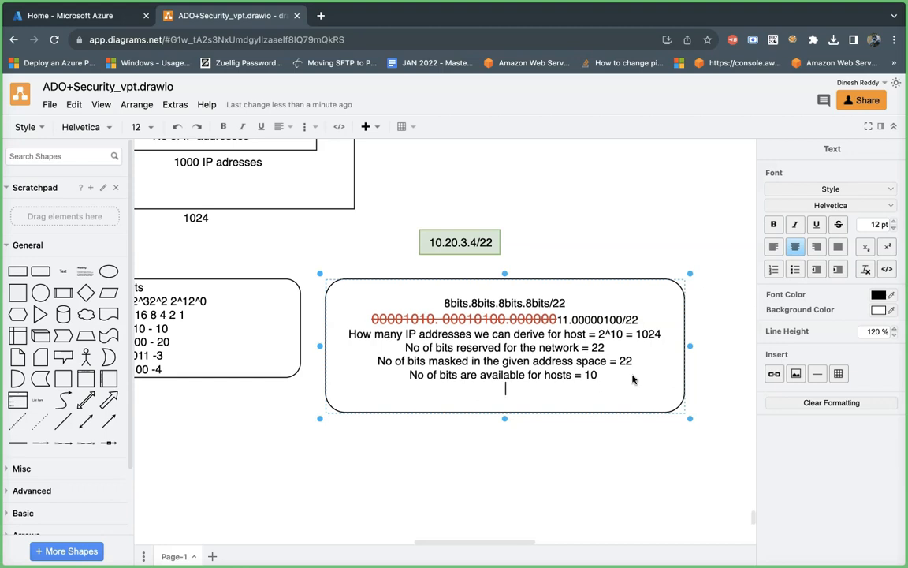
{"action": "type", "text": "Total no of bits a"}
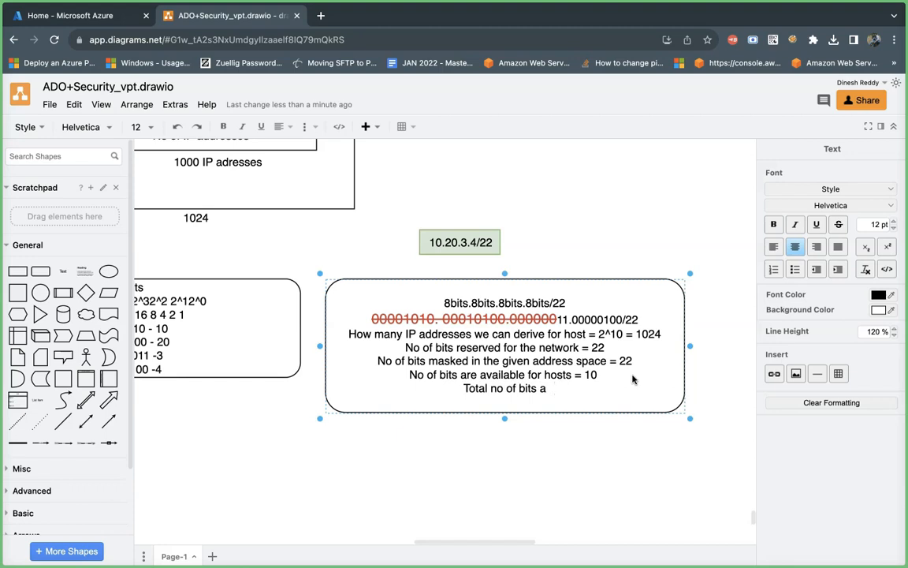
{"action": "type", "text": "vailable foer"}
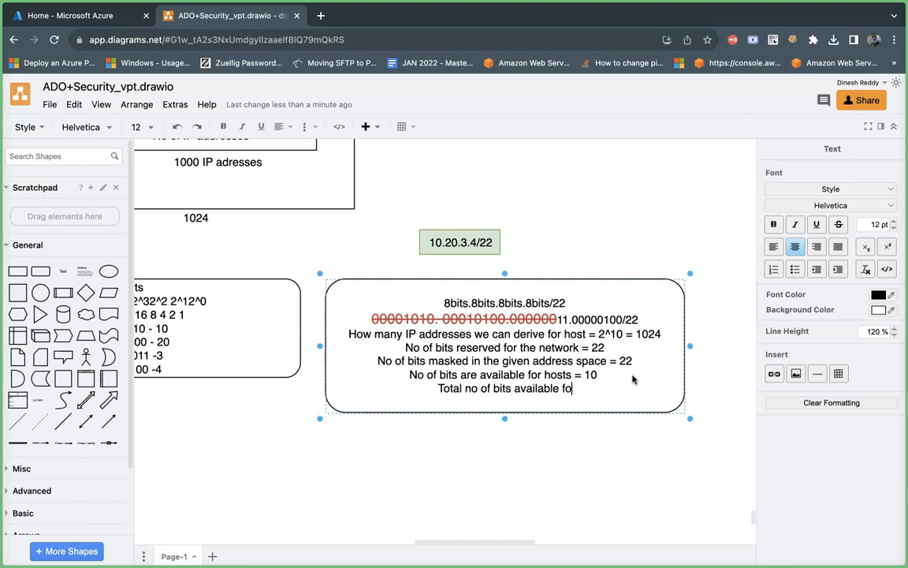
{"action": "key", "text": "BackSpace"}
{"action": "key", "text": "BackSpace"}
{"action": "type", "text": "r "}
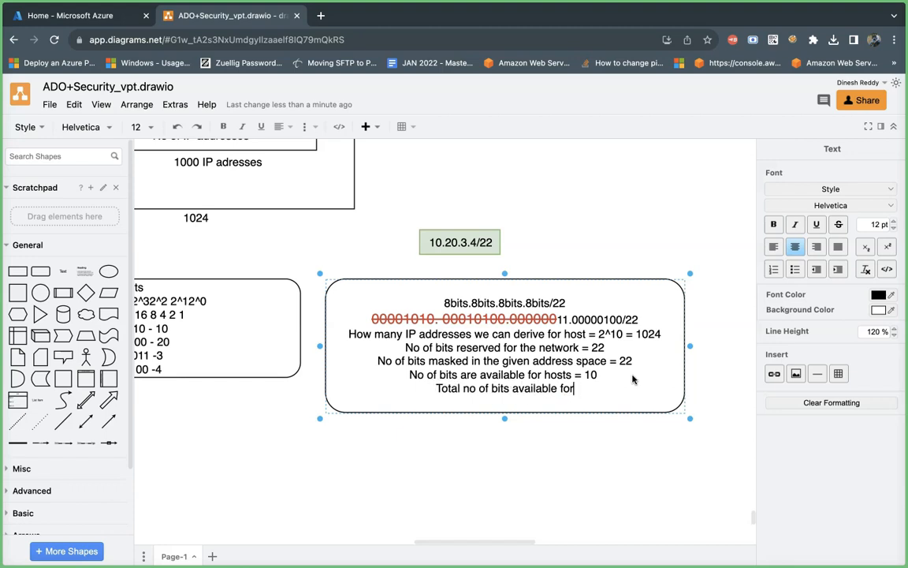
{"action": "type", "text": "IPV4 "}
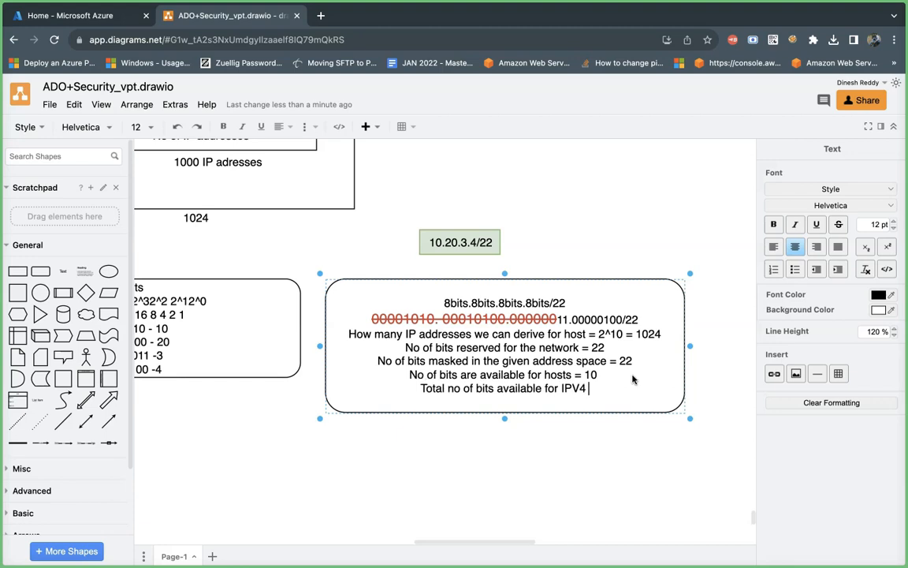
{"action": "type", "text": "address ="}
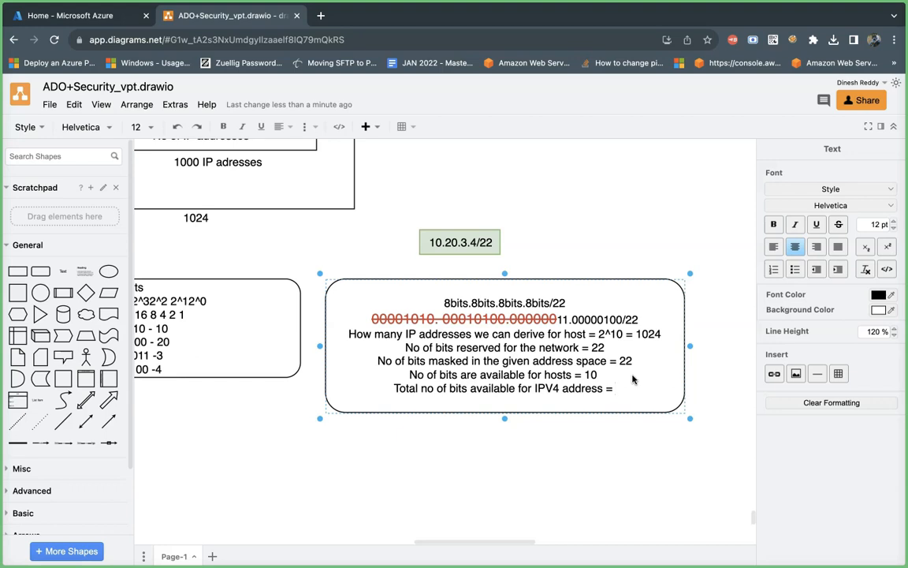
Step: Delete the word "available" from the total-bits line and complete the line with 32
{"action": "double_click", "coordinate": [486, 394]}
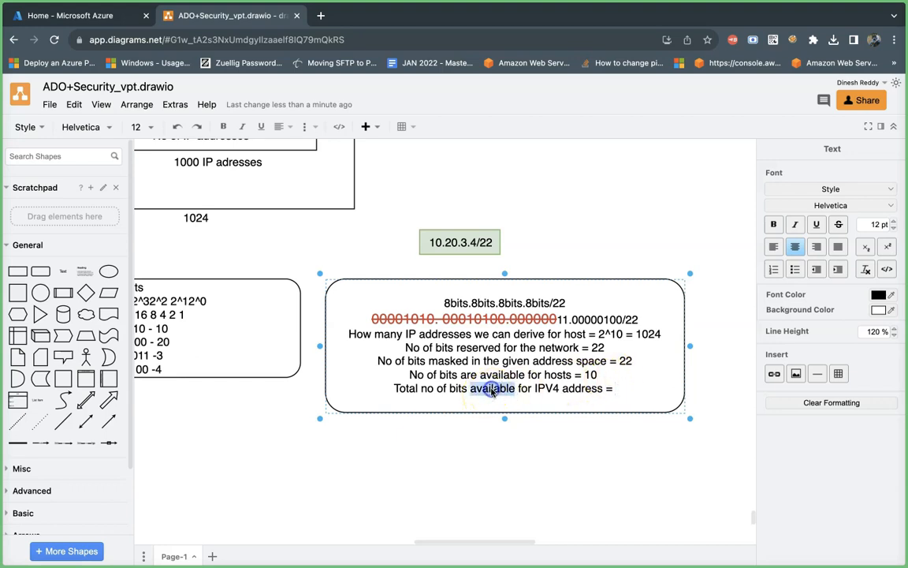
{"action": "key", "text": "BackSpace"}
{"action": "left_click", "coordinate": [591, 388]}
{"action": "type", "text": "3"}
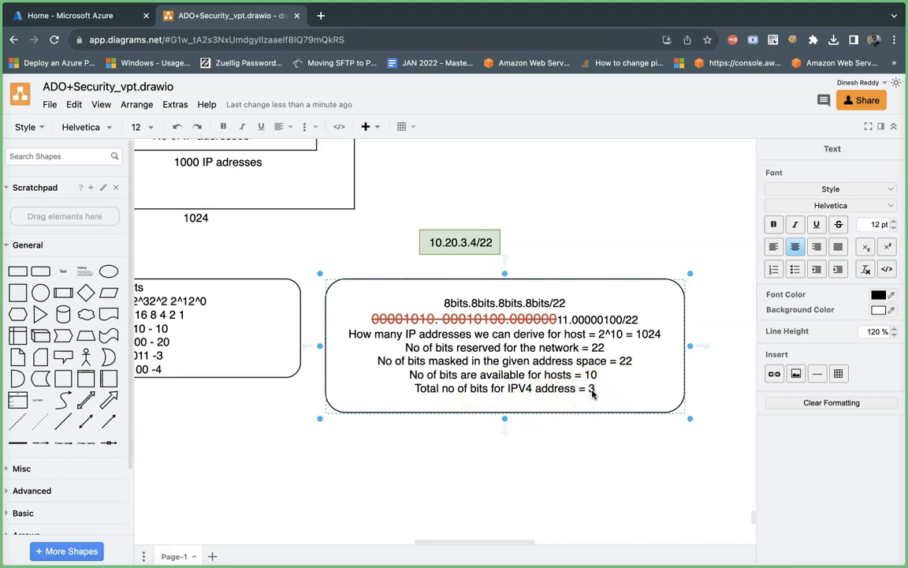
{"action": "type", "text": "2"}
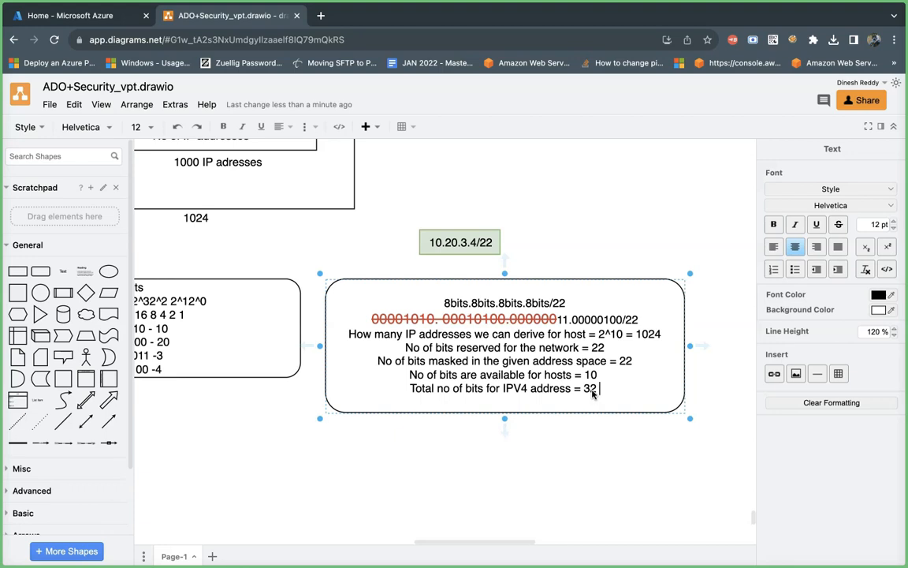
{"action": "left_click", "coordinate": [574, 432]}
{"action": "left_click", "coordinate": [587, 377]}
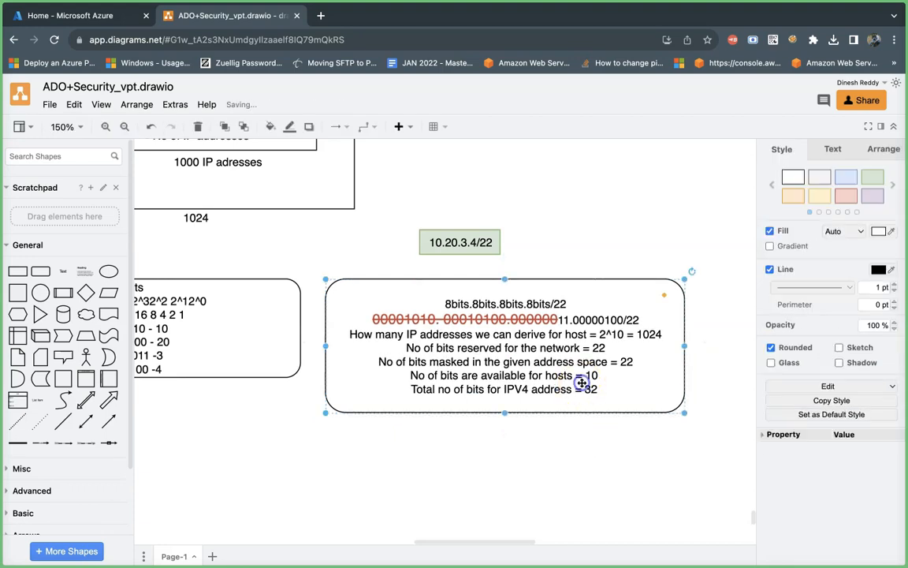
Step: Shift the green 10.20.3.4/22 box rightward above the rounded rectangle and delete the red 10.40.0.0/24 box below it
{"action": "scroll", "coordinate": [574, 440], "scroll_direction": "down", "scroll_amount": 3}
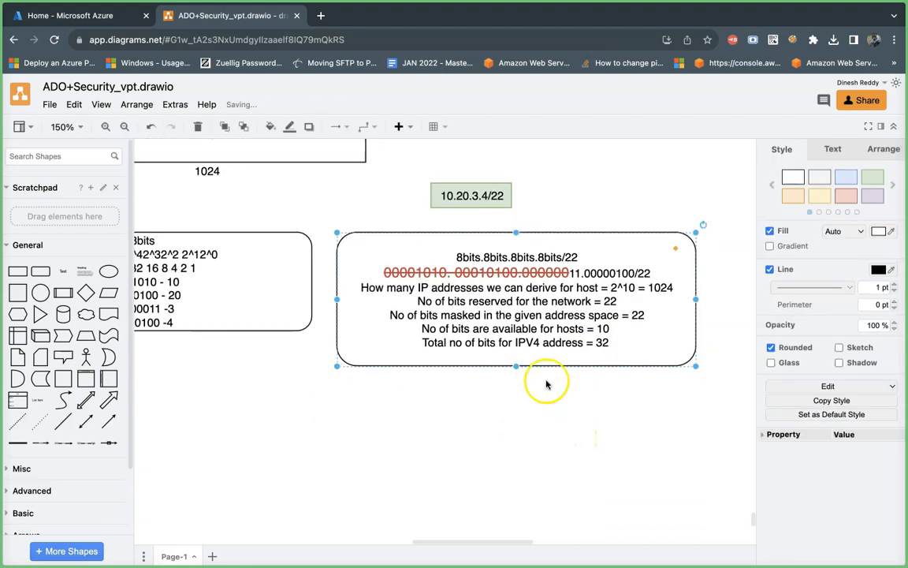
{"action": "left_click_drag", "start_coordinate": [481, 199], "coordinate": [549, 197]}
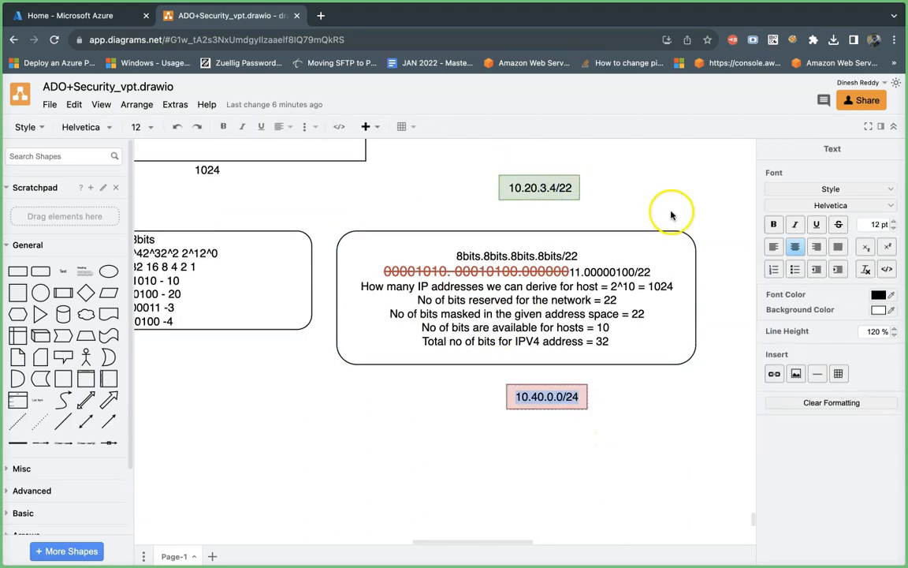
{"action": "left_click", "coordinate": [277, 385]}
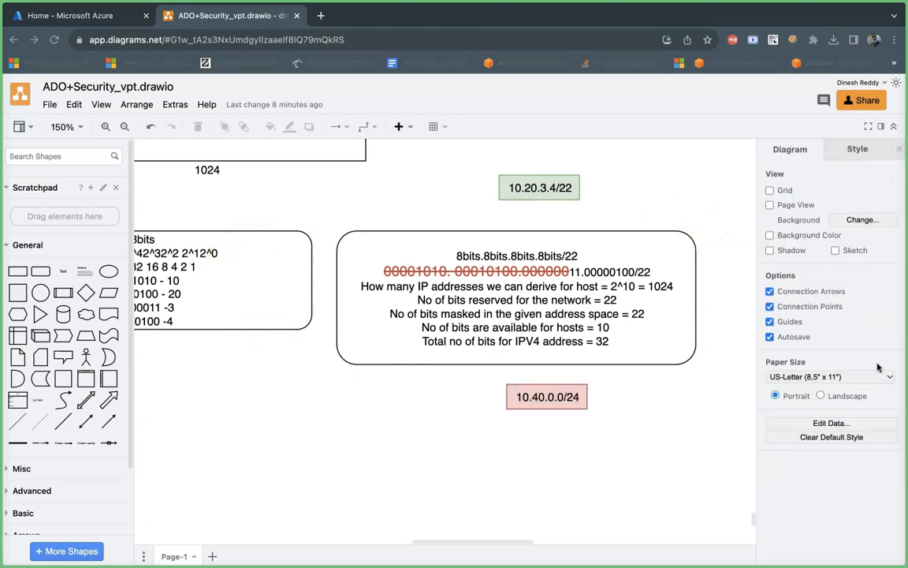
{"action": "key", "text": "XF86MonBrightnessUp"}
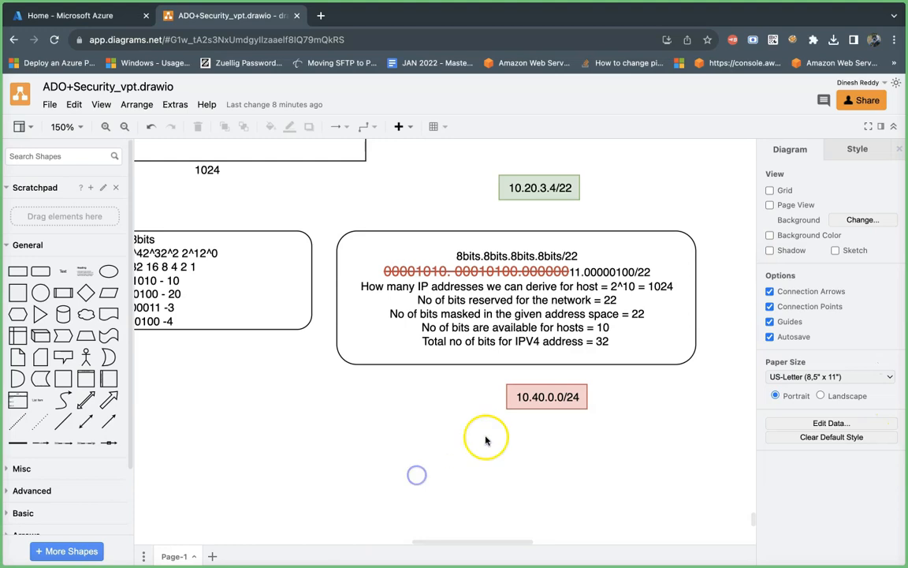
{"action": "left_click", "coordinate": [548, 396]}
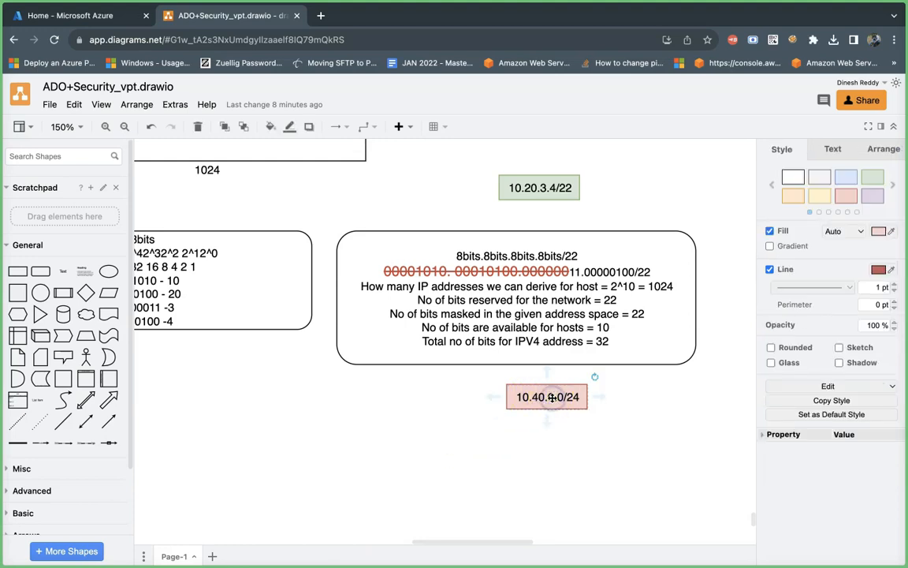
{"action": "key", "text": "Delete"}
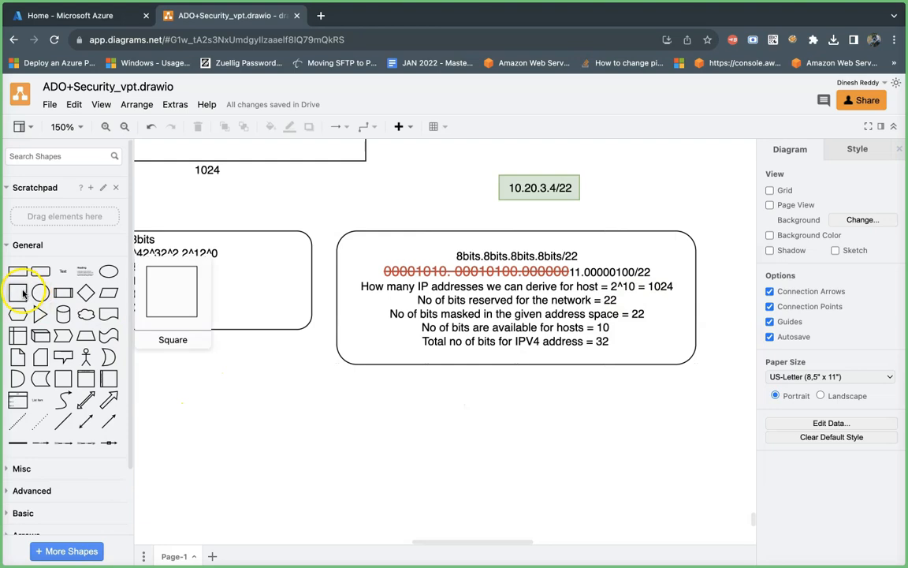
Step: Add a rounded rectangle in the empty canvas area below the existing diagram and label it "Subnet"
{"action": "left_click", "coordinate": [41, 272]}
{"action": "left_click_drag", "start_coordinate": [452, 356], "coordinate": [377, 509]}
{"action": "scroll", "coordinate": [561, 462], "scroll_direction": "down", "scroll_amount": 5}
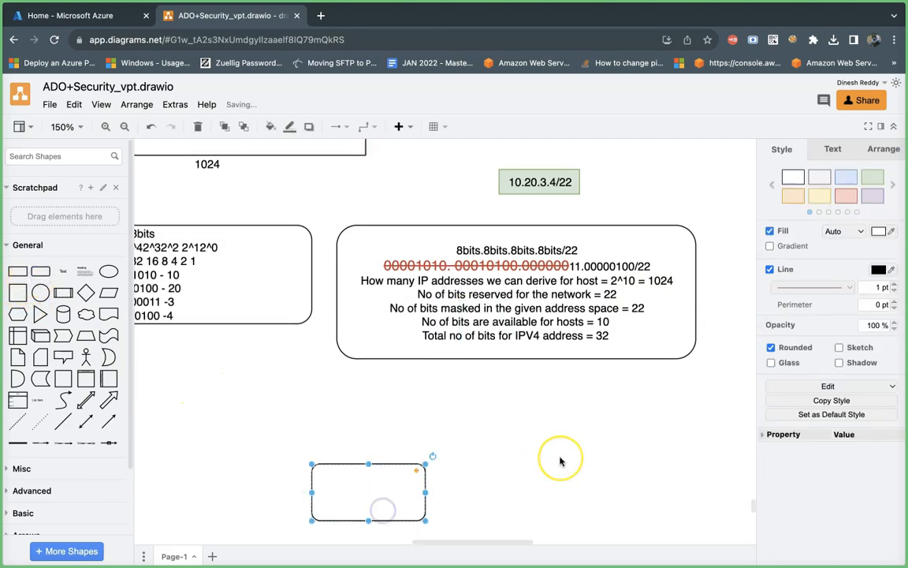
{"action": "scroll", "coordinate": [560, 462], "scroll_direction": "up", "scroll_amount": 1}
{"action": "scroll", "coordinate": [560, 462], "scroll_direction": "left", "scroll_amount": 2}
{"action": "scroll", "coordinate": [560, 462], "scroll_direction": "down", "scroll_amount": 3}
{"action": "left_click_drag", "start_coordinate": [430, 269], "coordinate": [432, 238]}
{"action": "double_click", "coordinate": [432, 238]}
{"action": "type", "text": "Subnet"}
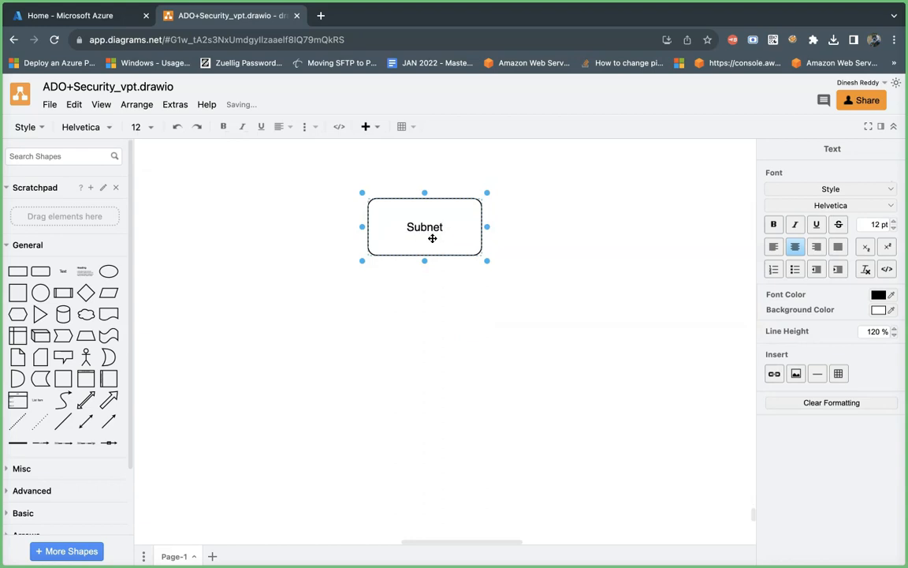
{"action": "left_click", "coordinate": [397, 381]}
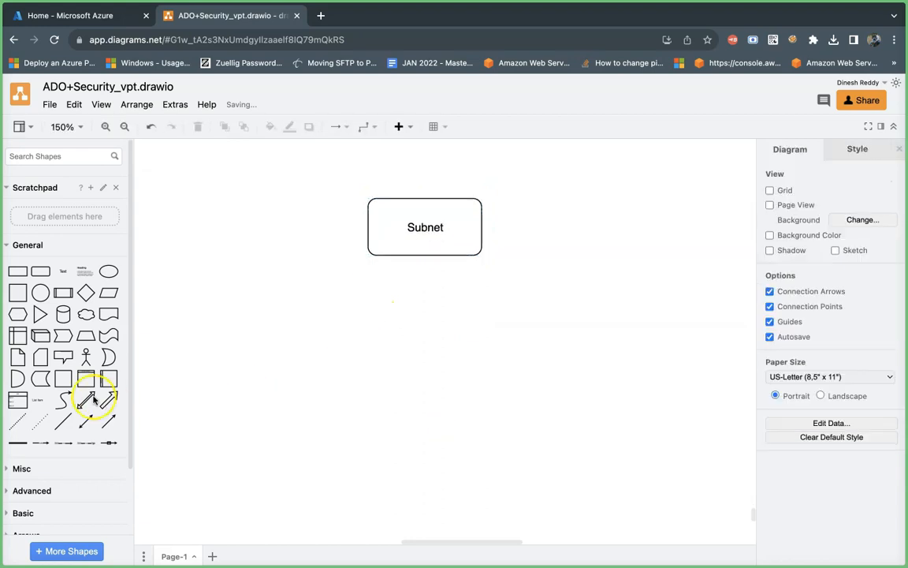
Step: Add a plain square below the Subnet box and enlarge it into a big container
{"action": "left_click", "coordinate": [19, 292]}
{"action": "left_click_drag", "start_coordinate": [432, 344], "coordinate": [359, 351]}
{"action": "left_click_drag", "start_coordinate": [402, 379], "coordinate": [596, 379]}
{"action": "left_click_drag", "start_coordinate": [503, 395], "coordinate": [451, 397]}
Step: Add the text label "1024" just above the large square's upper-right edge
{"action": "double_click", "coordinate": [515, 291]}
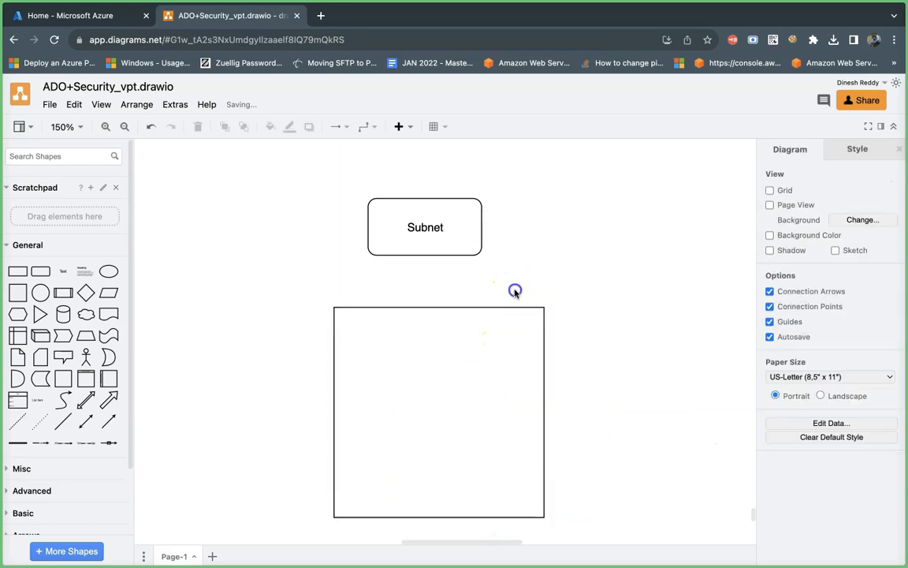
{"action": "left_click", "coordinate": [514, 290]}
{"action": "type", "text": "1024"}
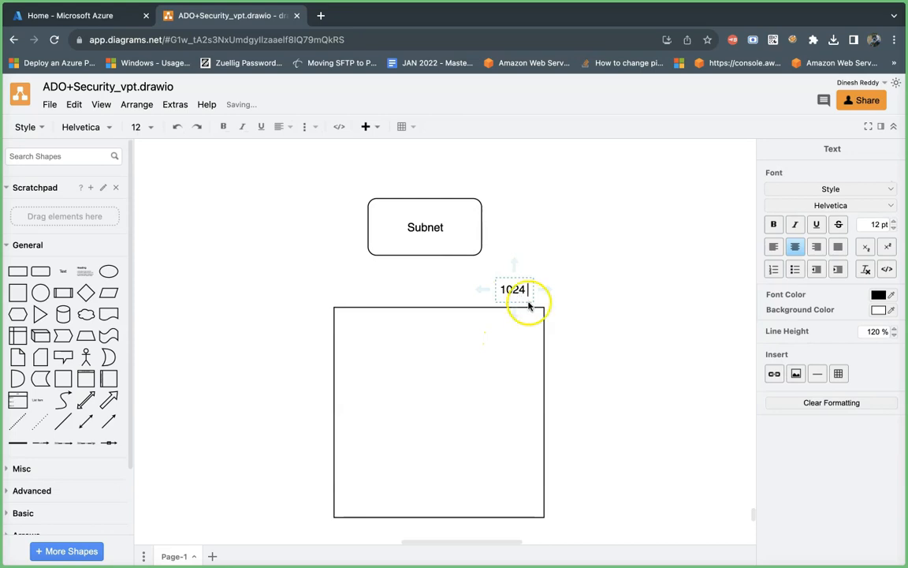
{"action": "left_click", "coordinate": [640, 376]}
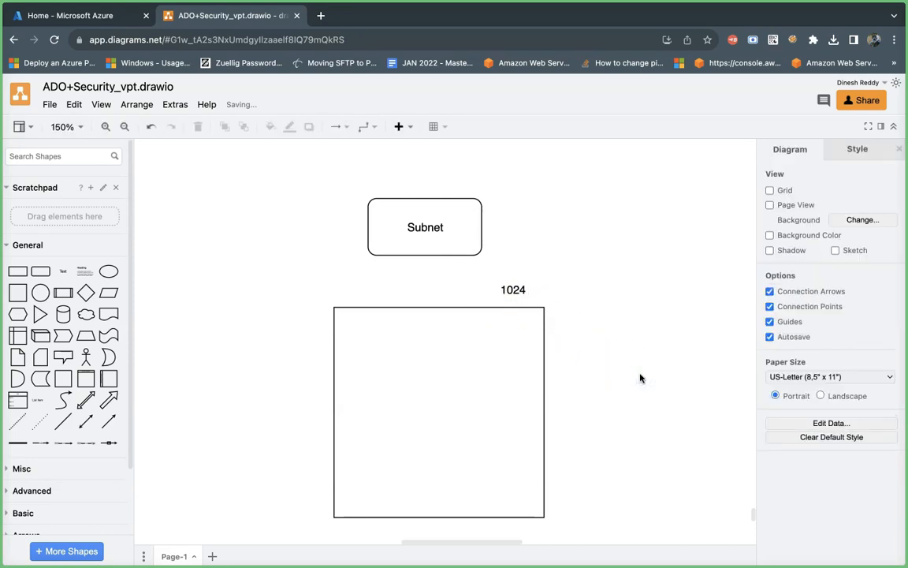
{"action": "left_click", "coordinate": [349, 397]}
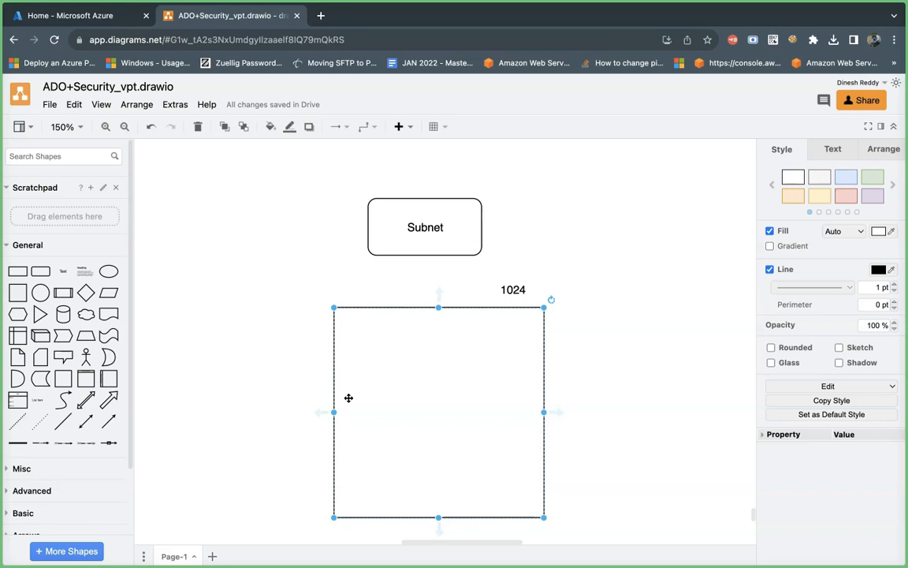
{"action": "left_click", "coordinate": [513, 292]}
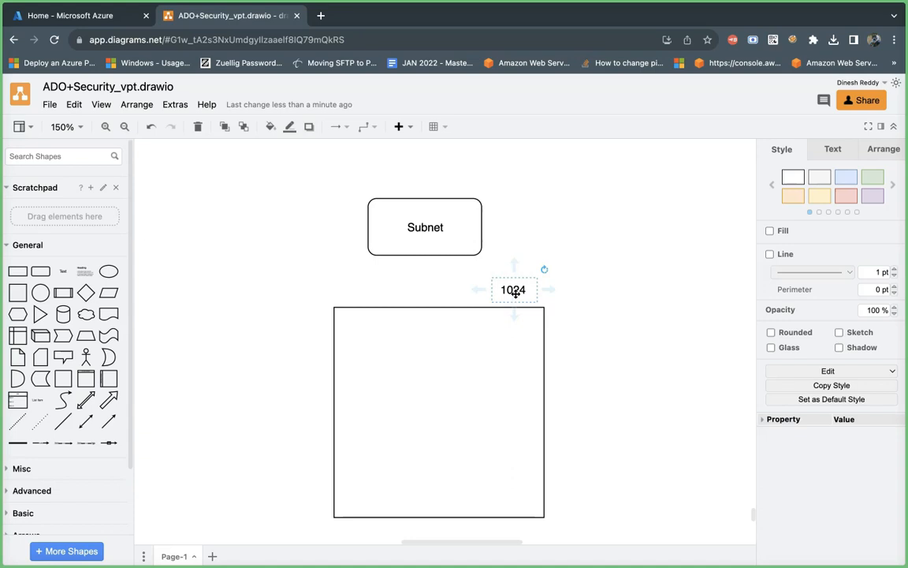
{"action": "left_click", "coordinate": [518, 299]}
{"action": "left_click", "coordinate": [607, 322]}
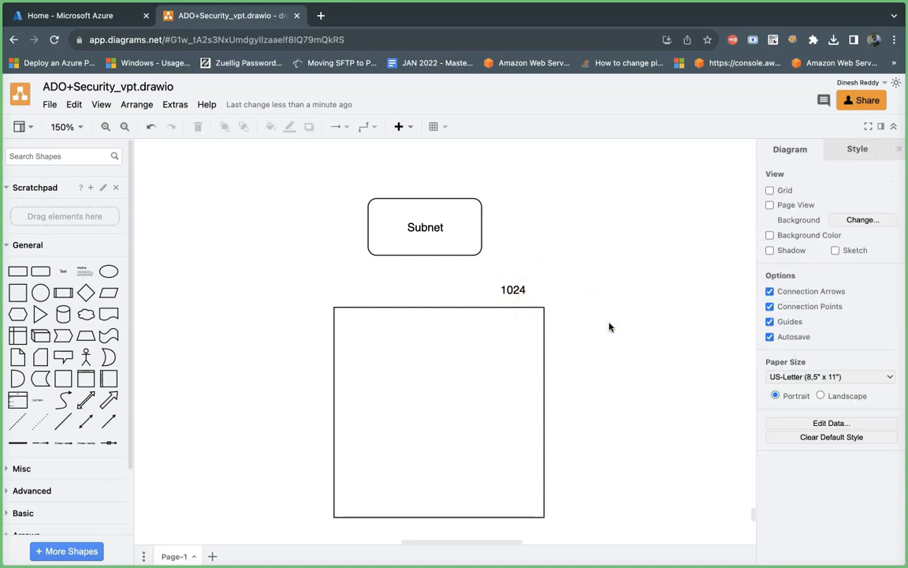
Step: Add a rounded rectangle in the large square's upper-left corner and resize it to be narrower and taller, nearly square
{"action": "left_click", "coordinate": [42, 273]}
{"action": "left_click_drag", "start_coordinate": [464, 346], "coordinate": [428, 359]}
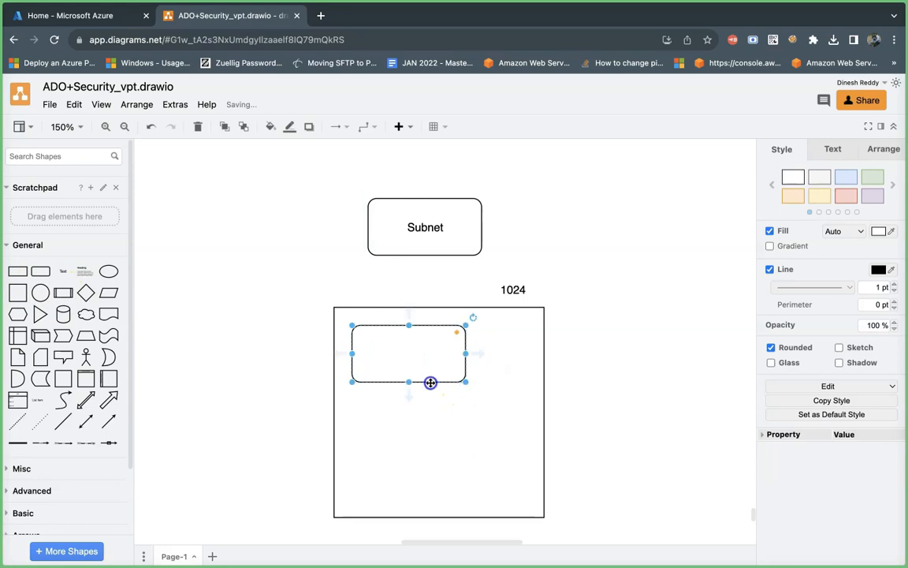
{"action": "left_click", "coordinate": [401, 391]}
{"action": "left_click", "coordinate": [401, 365]}
{"action": "left_click_drag", "start_coordinate": [408, 384], "coordinate": [409, 415]}
{"action": "left_click_drag", "start_coordinate": [465, 372], "coordinate": [435, 372]}
Step: Enlarge the outer square slightly and duplicate the inner rounded box into a two-by-two grid of four boxes
{"action": "left_click", "coordinate": [467, 403]}
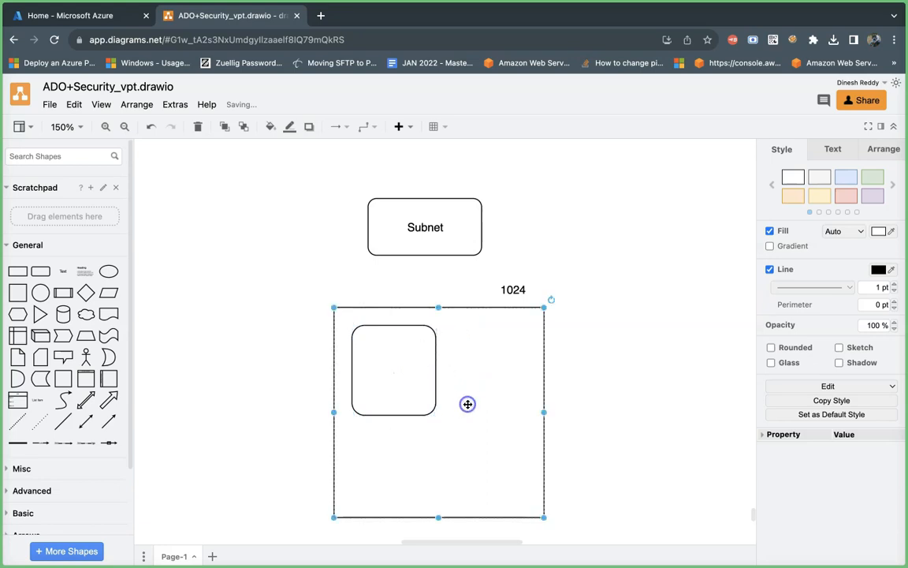
{"action": "left_click_drag", "start_coordinate": [544, 517], "coordinate": [603, 530]}
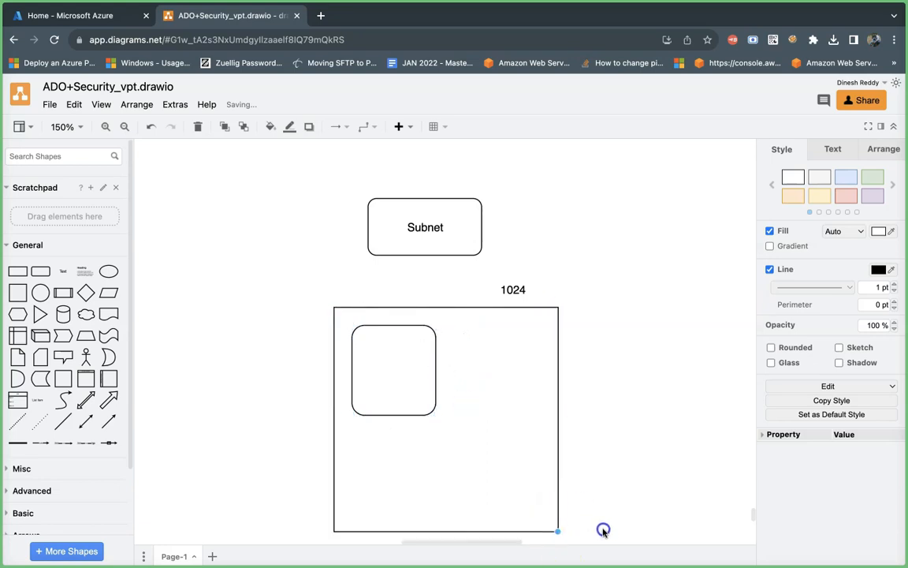
{"action": "scroll", "coordinate": [529, 469], "scroll_direction": "down", "scroll_amount": 2}
{"action": "left_click", "coordinate": [402, 327]}
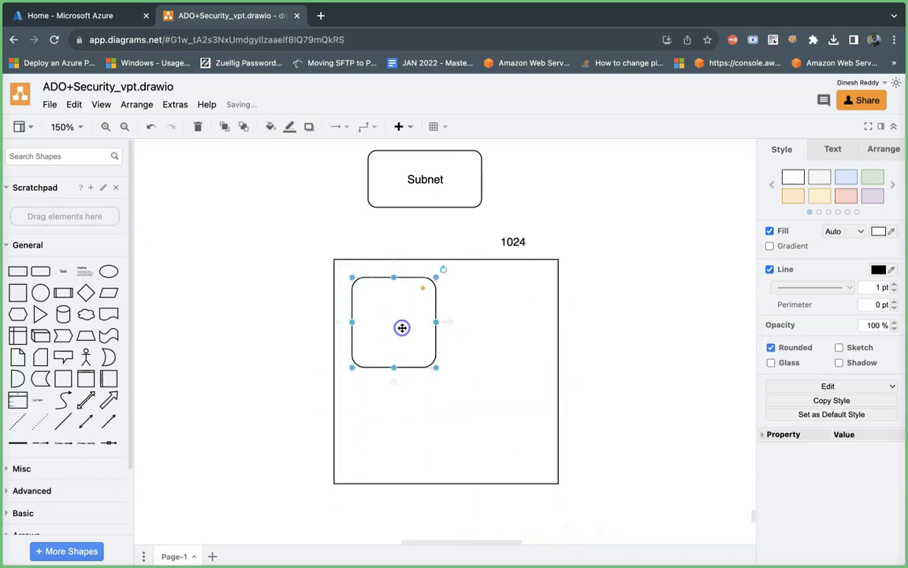
{"action": "left_click_drag", "start_coordinate": [402, 327], "coordinate": [424, 429]}
{"action": "left_click_drag", "start_coordinate": [419, 428], "coordinate": [498, 411]}
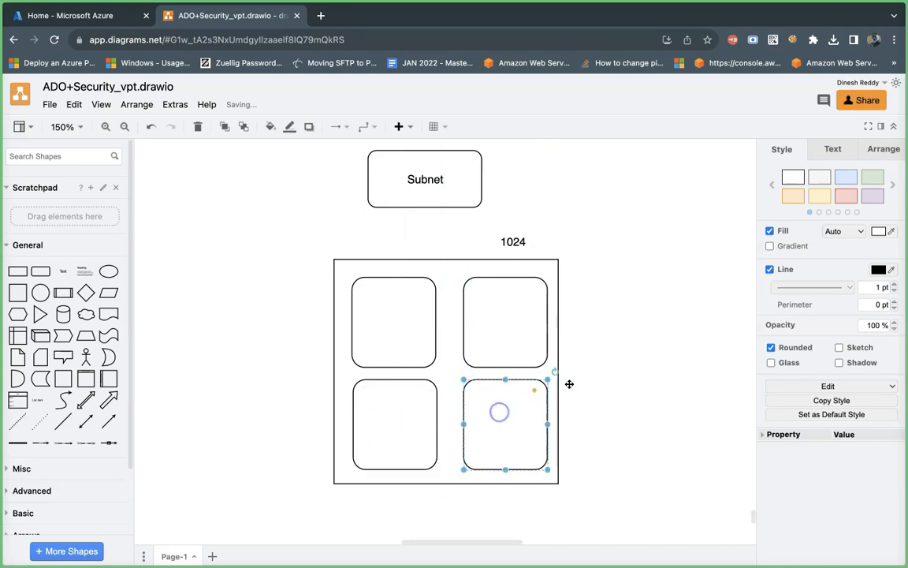
Step: Append a dash to the "1024" label above the large square
{"action": "left_click", "coordinate": [612, 369]}
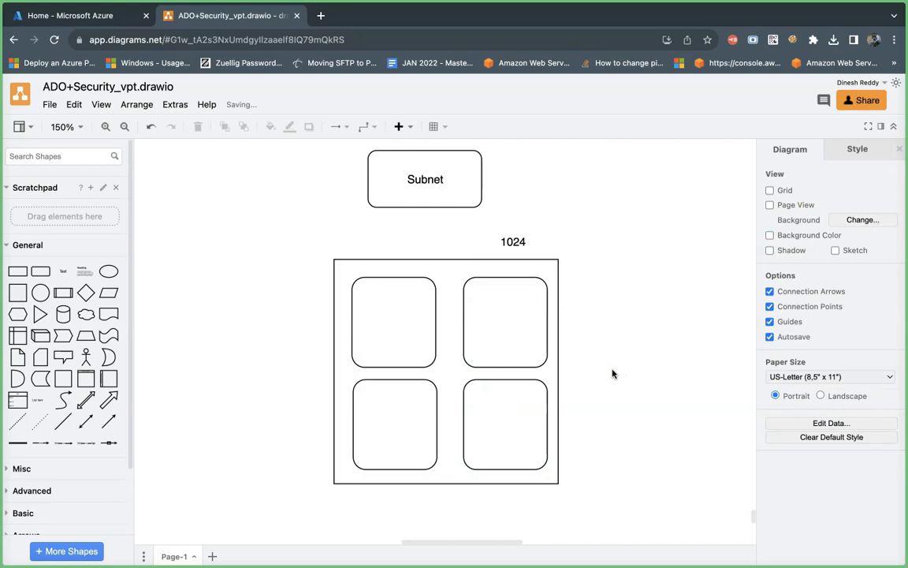
{"action": "double_click", "coordinate": [522, 242]}
{"action": "left_click", "coordinate": [526, 249]}
{"action": "type", "text": "-"}
{"action": "left_click", "coordinate": [391, 316]}
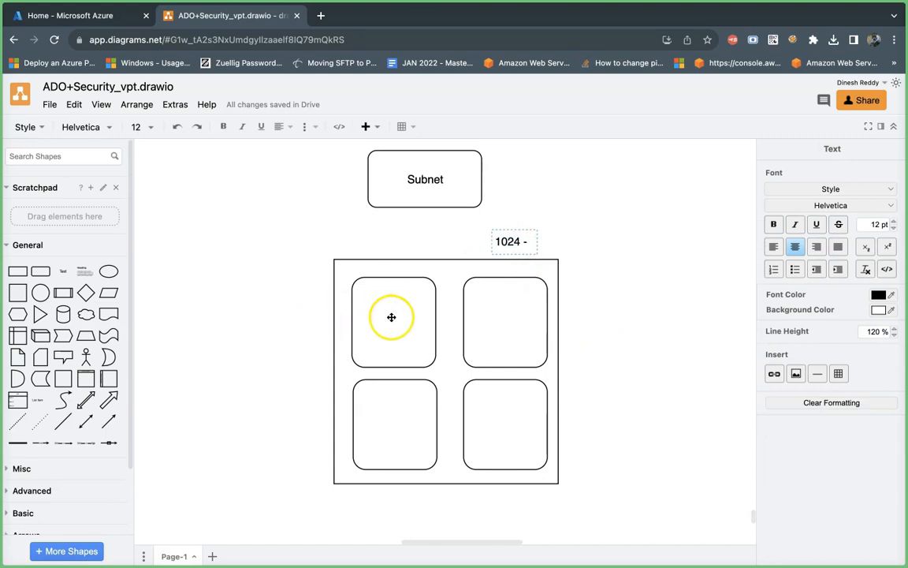
{"action": "left_click", "coordinate": [404, 432]}
{"action": "left_click", "coordinate": [482, 432]}
{"action": "left_click", "coordinate": [500, 370]}
{"action": "left_click", "coordinate": [415, 334]}
{"action": "left_click", "coordinate": [455, 336]}
{"action": "left_click", "coordinate": [473, 337]}
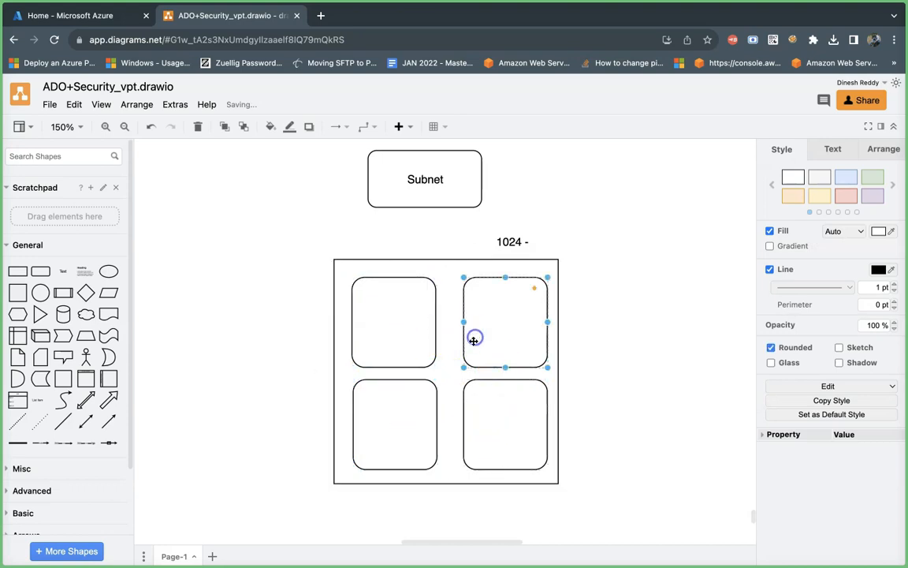
{"action": "left_click", "coordinate": [490, 427]}
Step: Complete the label above the large square so that it reads "1024 = 4*256"
{"action": "left_click", "coordinate": [527, 234]}
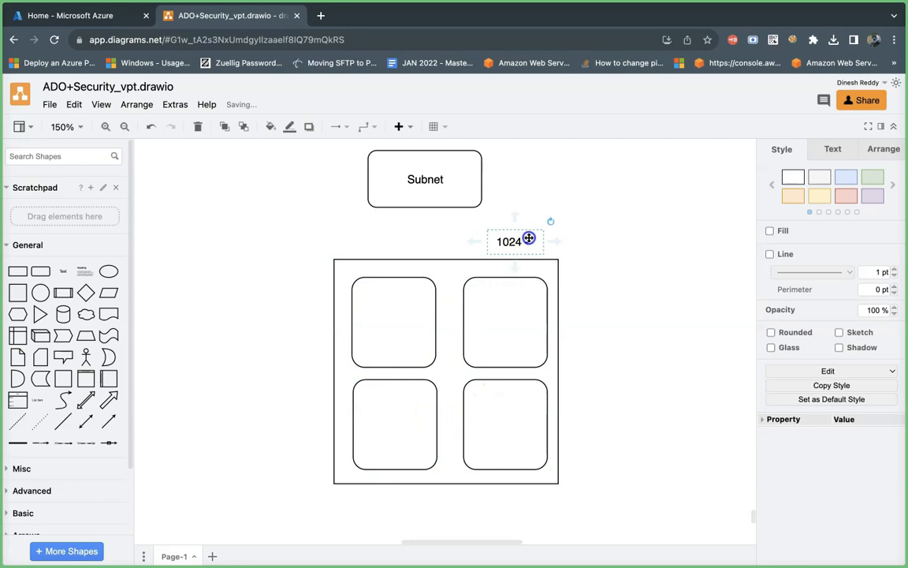
{"action": "double_click", "coordinate": [522, 240]}
{"action": "type", "text": "4"}
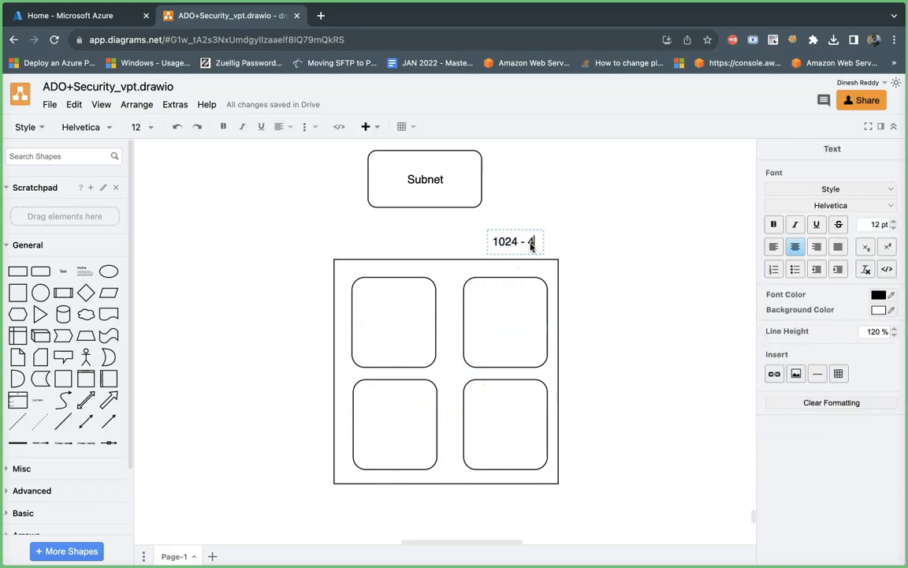
{"action": "type", "text": "*256"}
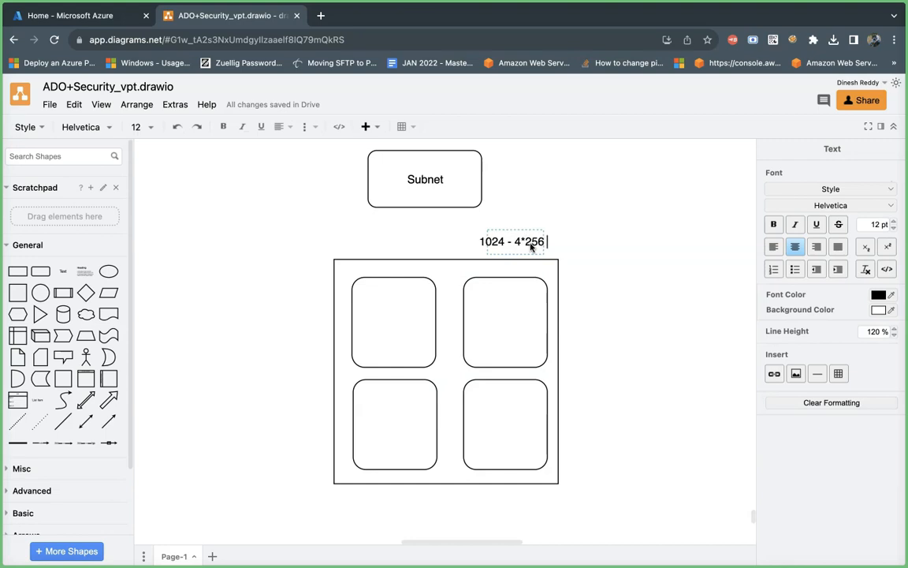
{"action": "left_click", "coordinate": [511, 244]}
{"action": "key", "text": "BackSpace"}
{"action": "type", "text": "="}
{"action": "left_click", "coordinate": [411, 322]}
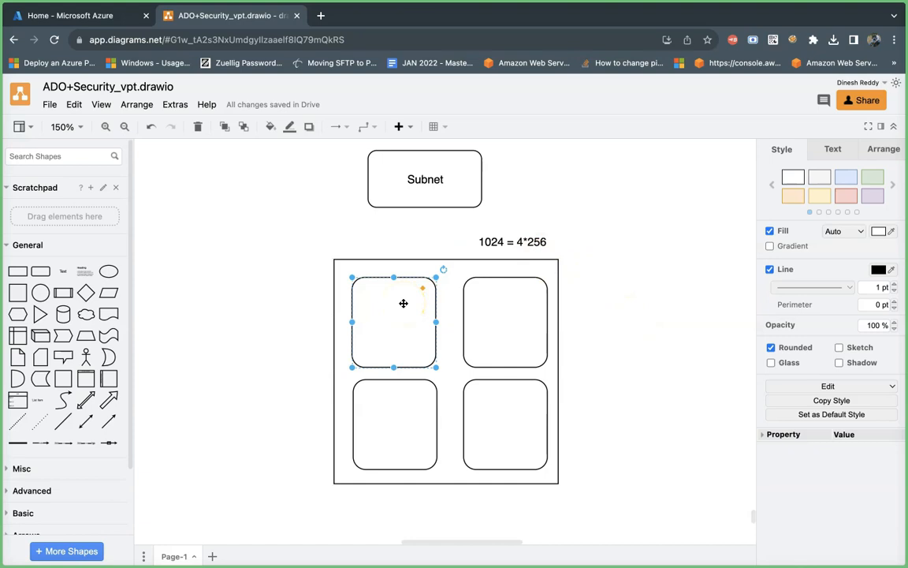
Step: Add the text label "/24 -> 256" above and to the right of the large square and give it an outline
{"action": "scroll", "coordinate": [607, 288], "scroll_direction": "up", "scroll_amount": 5}
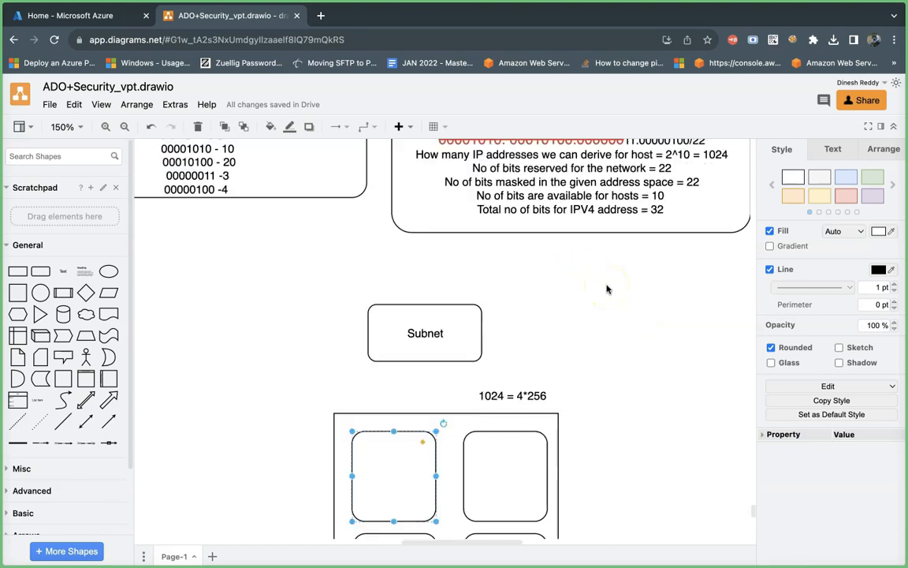
{"action": "scroll", "coordinate": [607, 289], "scroll_direction": "up", "scroll_amount": 1}
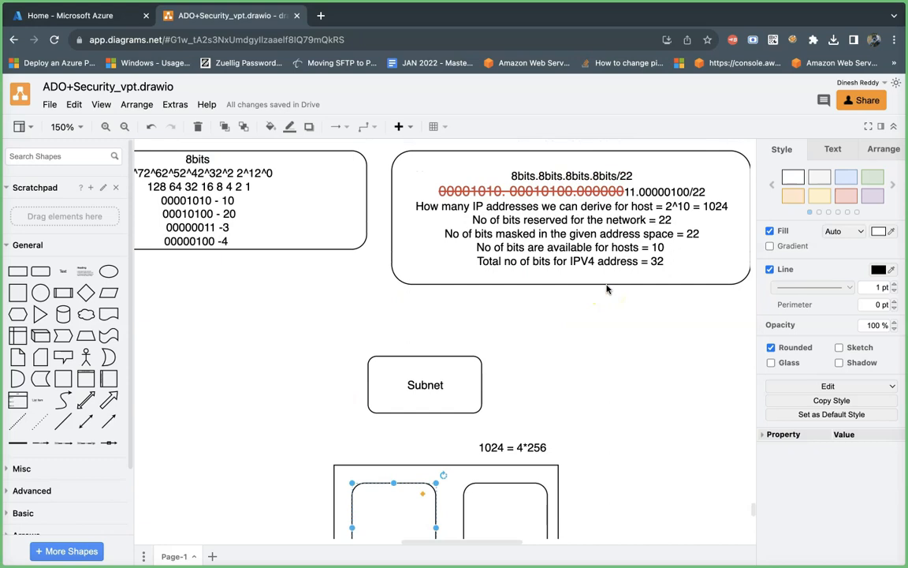
{"action": "scroll", "coordinate": [607, 289], "scroll_direction": "down", "scroll_amount": 6}
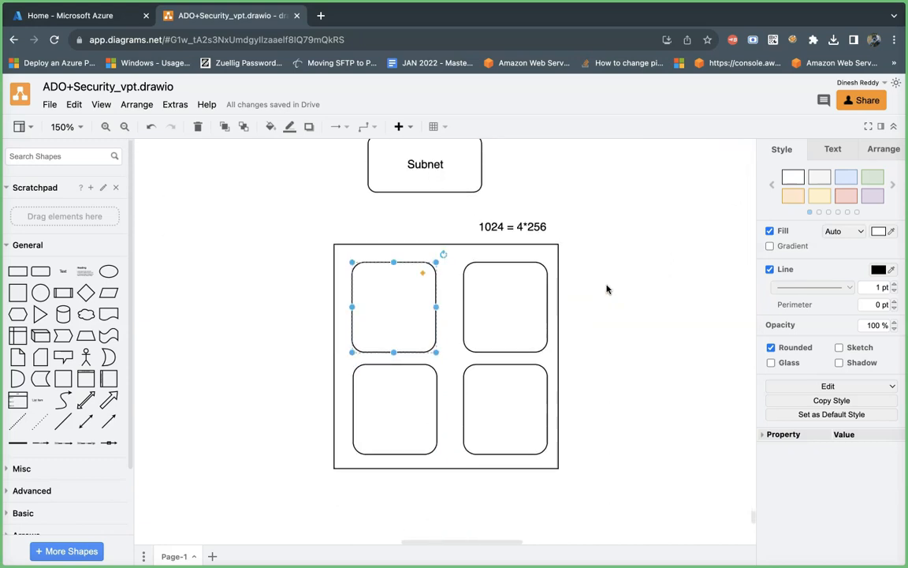
{"action": "double_click", "coordinate": [589, 189]}
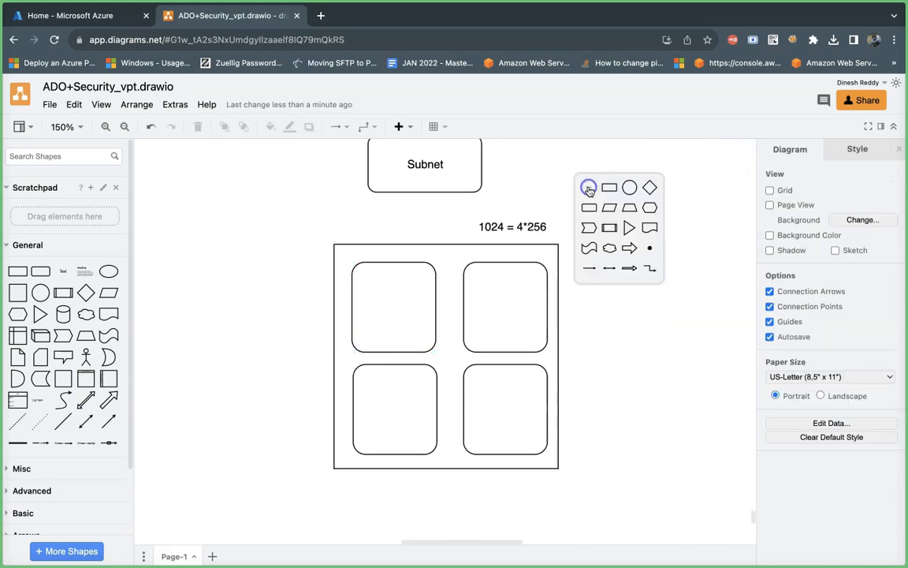
{"action": "left_click", "coordinate": [589, 188]}
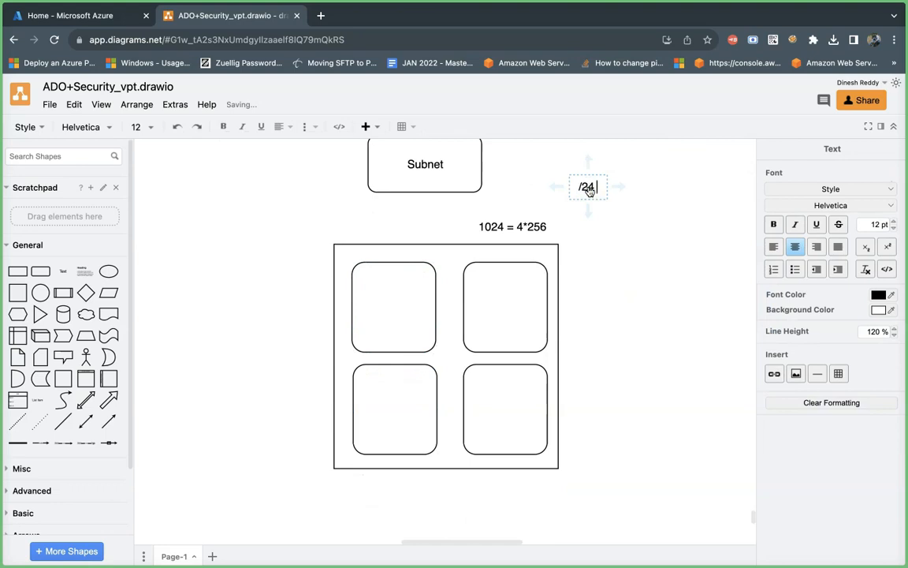
{"action": "type", "text": "/24 -> 256"}
{"action": "left_click", "coordinate": [628, 217]}
{"action": "left_click", "coordinate": [600, 188]}
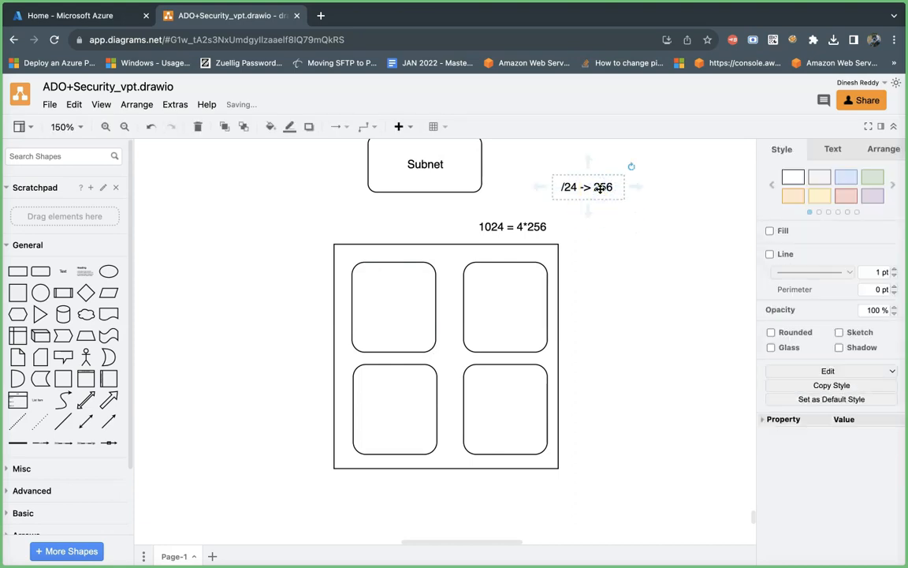
{"action": "left_click", "coordinate": [770, 254]}
{"action": "left_click", "coordinate": [634, 259]}
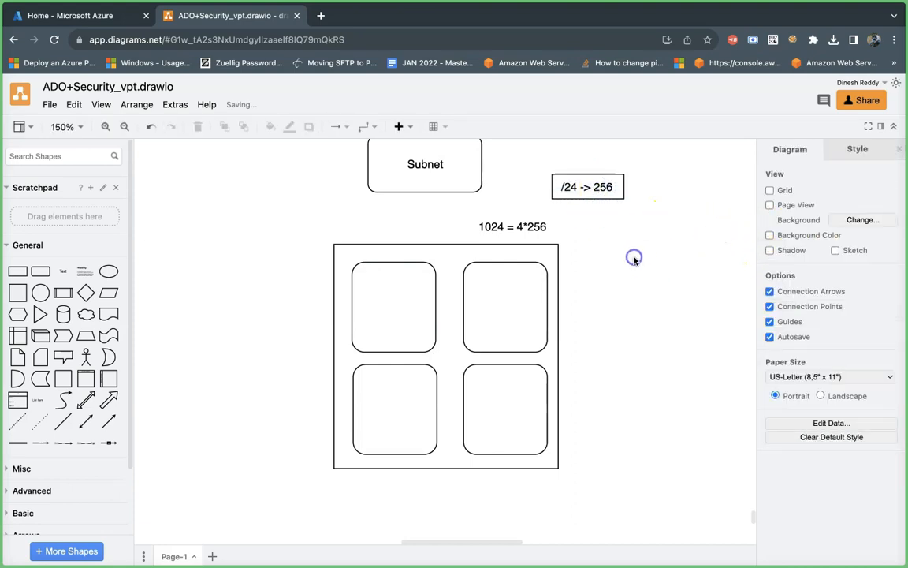
{"action": "scroll", "coordinate": [634, 260], "scroll_direction": "up", "scroll_amount": 1}
{"action": "left_click", "coordinate": [618, 260]}
{"action": "left_click", "coordinate": [393, 332]}
{"action": "left_click", "coordinate": [511, 318]}
{"action": "left_click", "coordinate": [379, 448]}
{"action": "left_click", "coordinate": [446, 437]}
{"action": "left_click", "coordinate": [496, 437]}
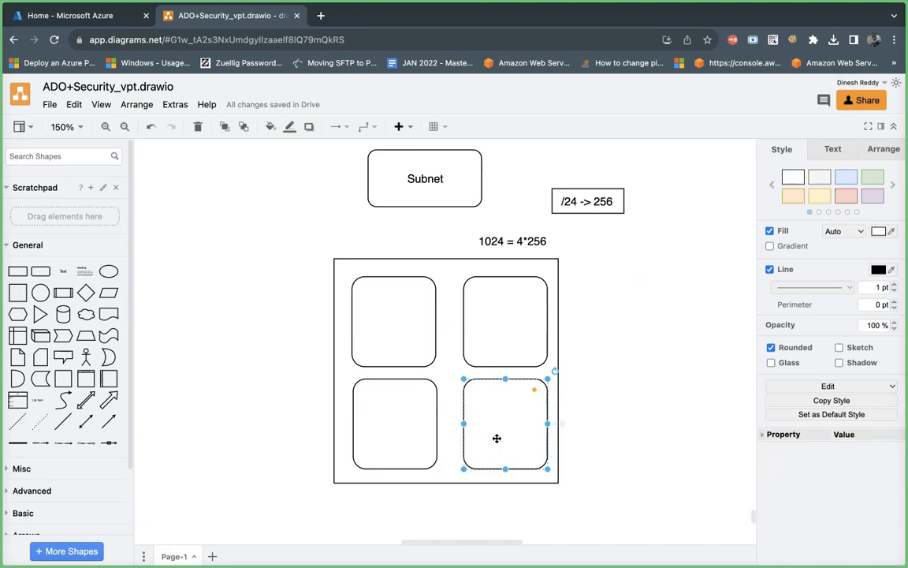
Step: Switch to the Azure portal, find the virtual networks service by searching for "vnet", and start creating a virtual network
{"action": "left_click", "coordinate": [75, 16]}
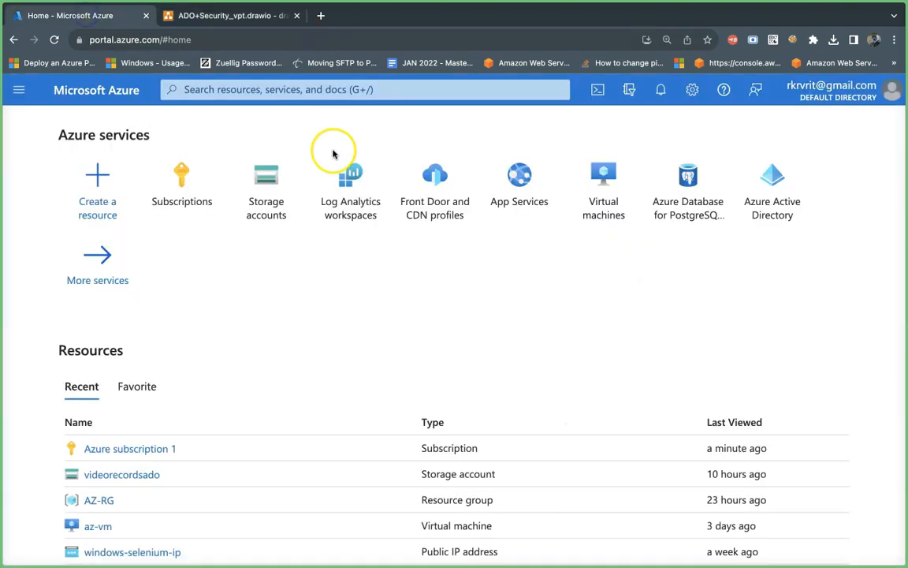
{"action": "left_click", "coordinate": [276, 89]}
{"action": "type", "text": "v"}
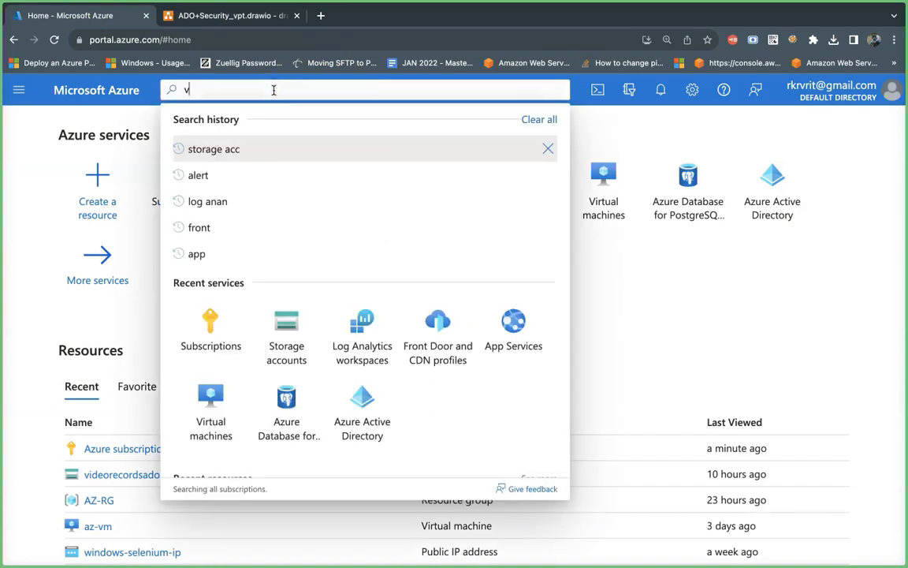
{"action": "type", "text": "net"}
{"action": "left_click", "coordinate": [227, 222]}
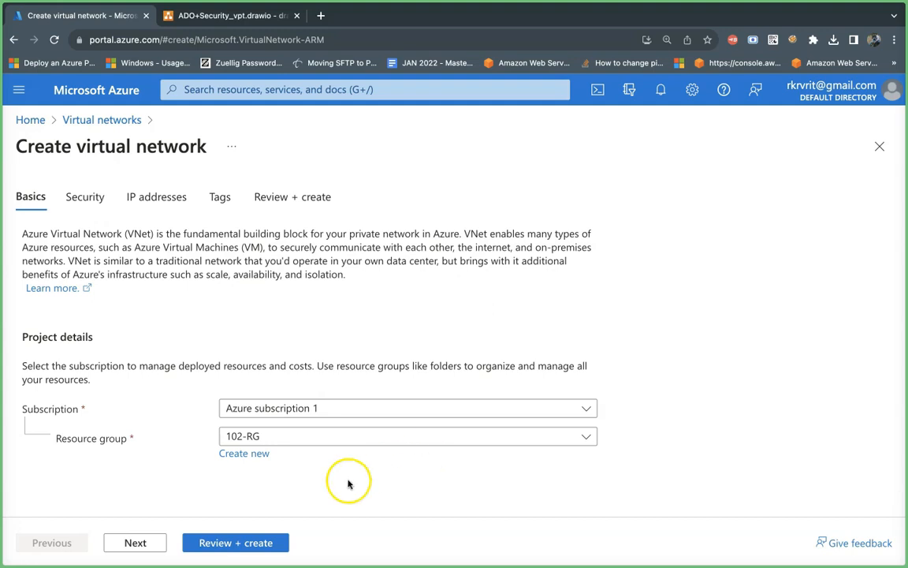
Step: Set the virtual network's resource group to AZ-RG and advance past the security settings to the IP address configuration
{"action": "left_click", "coordinate": [286, 435]}
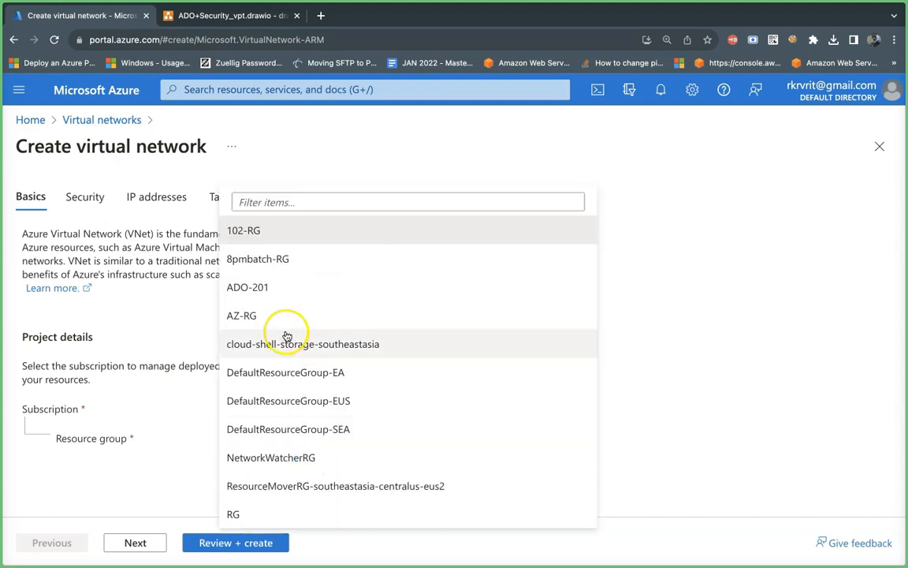
{"action": "left_click", "coordinate": [280, 315]}
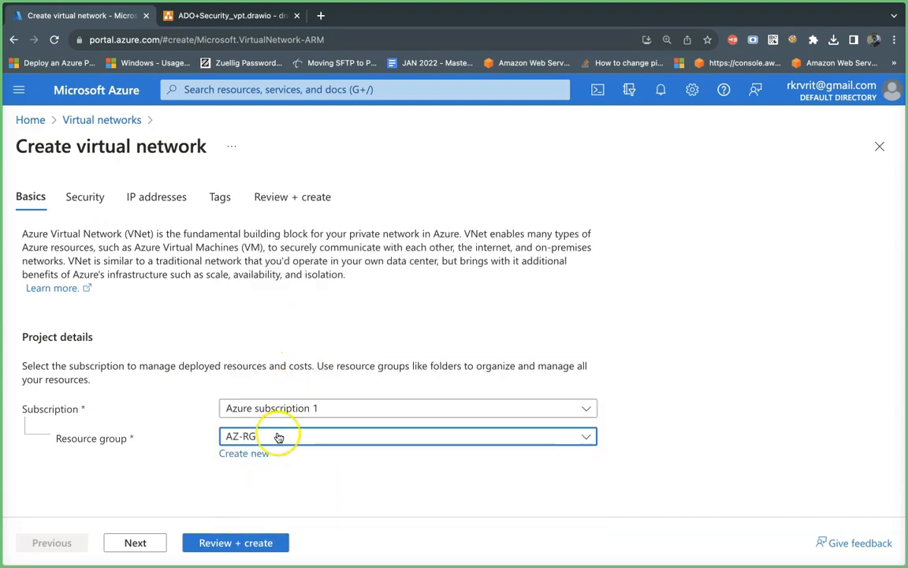
{"action": "left_click", "coordinate": [137, 544]}
{"action": "scroll", "coordinate": [367, 322], "scroll_direction": "down", "scroll_amount": 2}
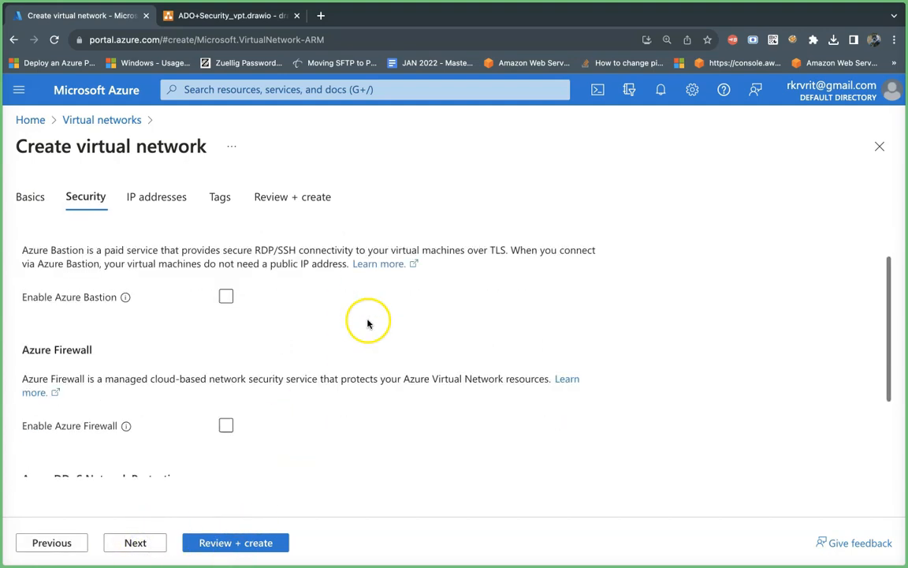
{"action": "left_click", "coordinate": [131, 541]}
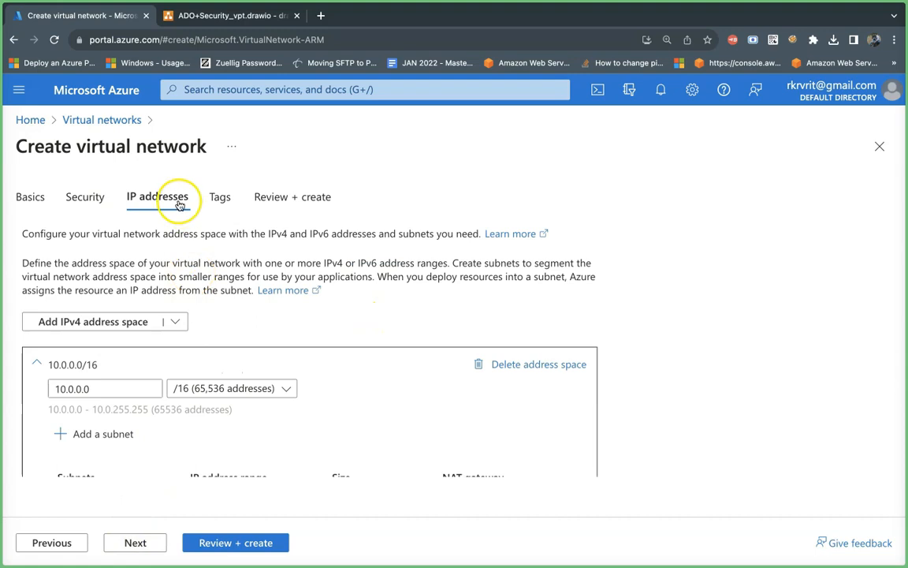
Step: Replace the IPv4 address space's starting address with 10.20.3.4, checking it against the address in the draw.io diagram
{"action": "scroll", "coordinate": [706, 357], "scroll_direction": "down", "scroll_amount": 3}
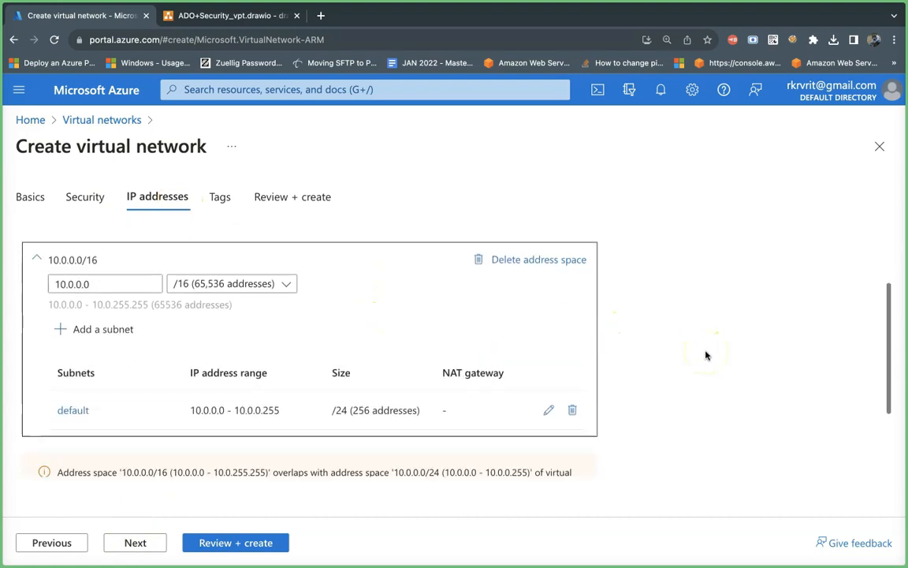
{"action": "scroll", "coordinate": [706, 356], "scroll_direction": "up", "scroll_amount": 1}
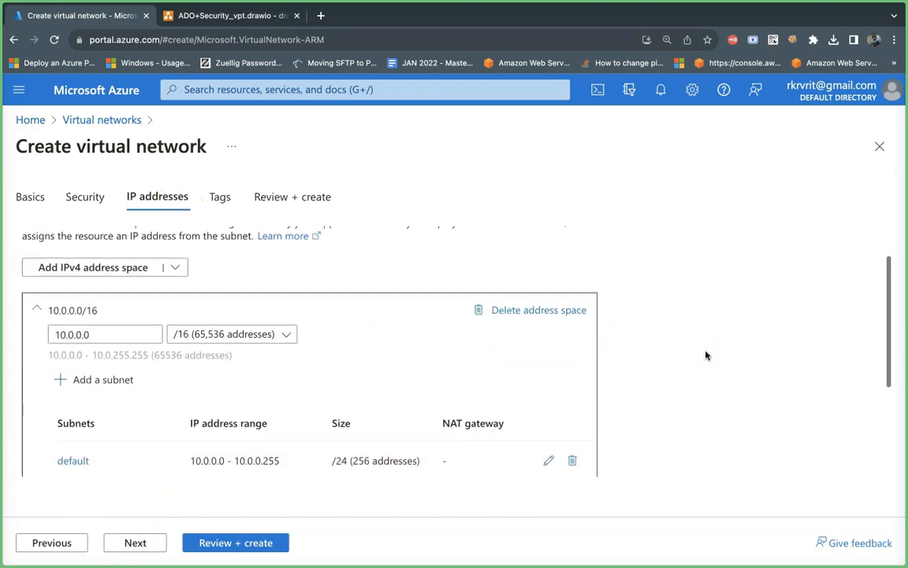
{"action": "left_click", "coordinate": [128, 335]}
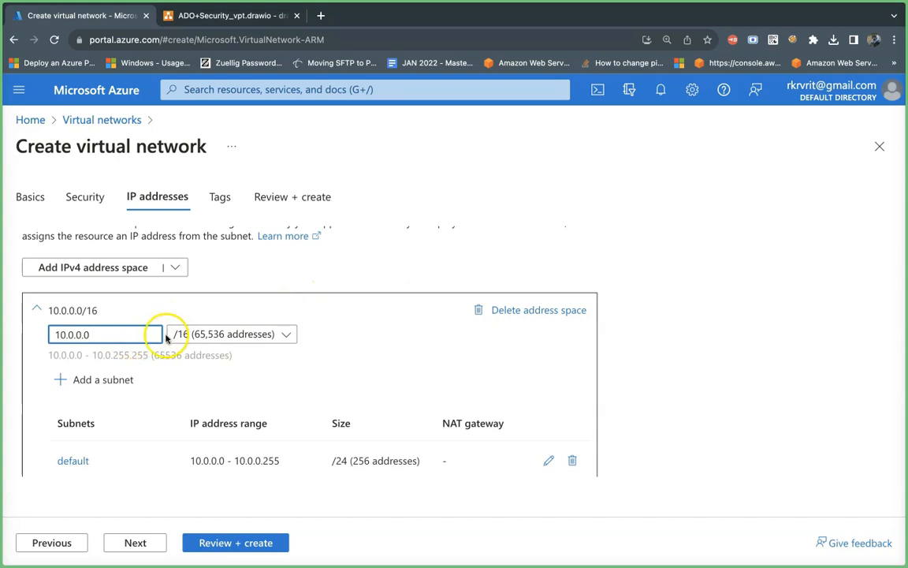
{"action": "left_click_drag", "start_coordinate": [136, 334], "coordinate": [49, 334]}
{"action": "key", "text": "BackSpace"}
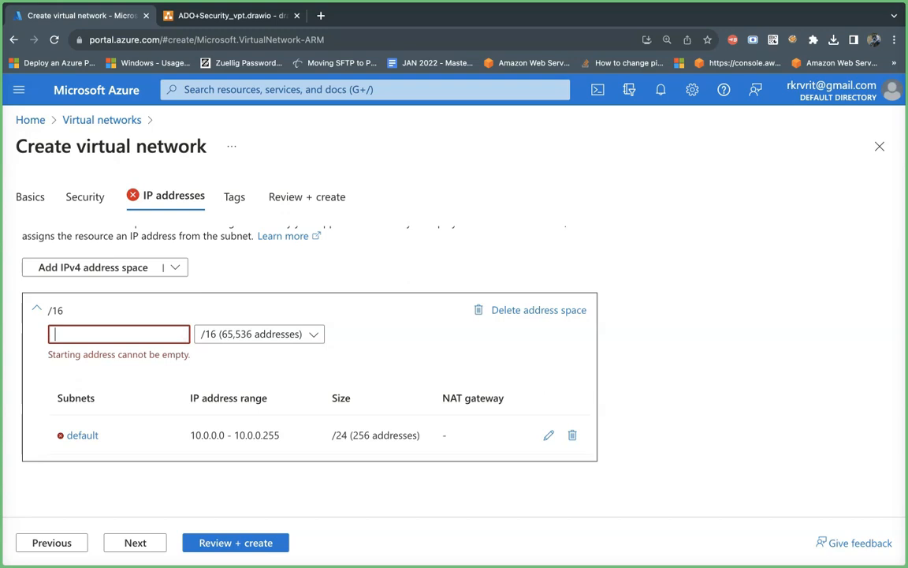
{"action": "type", "text": "10"}
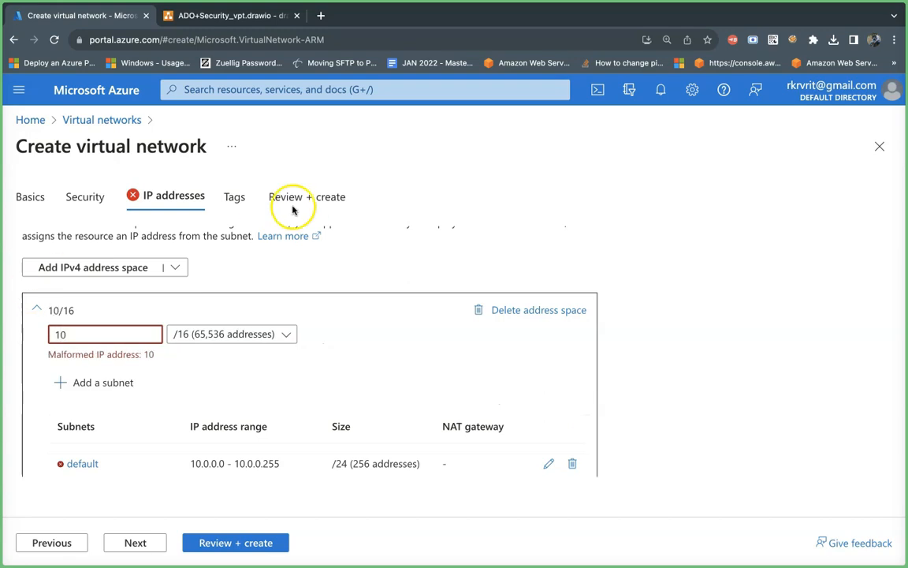
{"action": "left_click", "coordinate": [233, 48]}
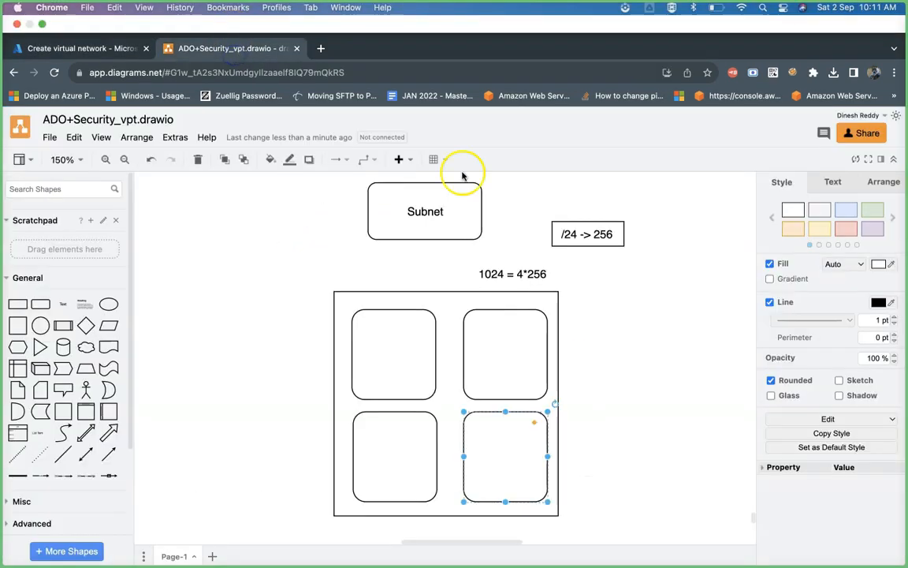
{"action": "scroll", "coordinate": [531, 286], "scroll_direction": "up", "scroll_amount": 3}
{"action": "scroll", "coordinate": [532, 286], "scroll_direction": "up", "scroll_amount": 4}
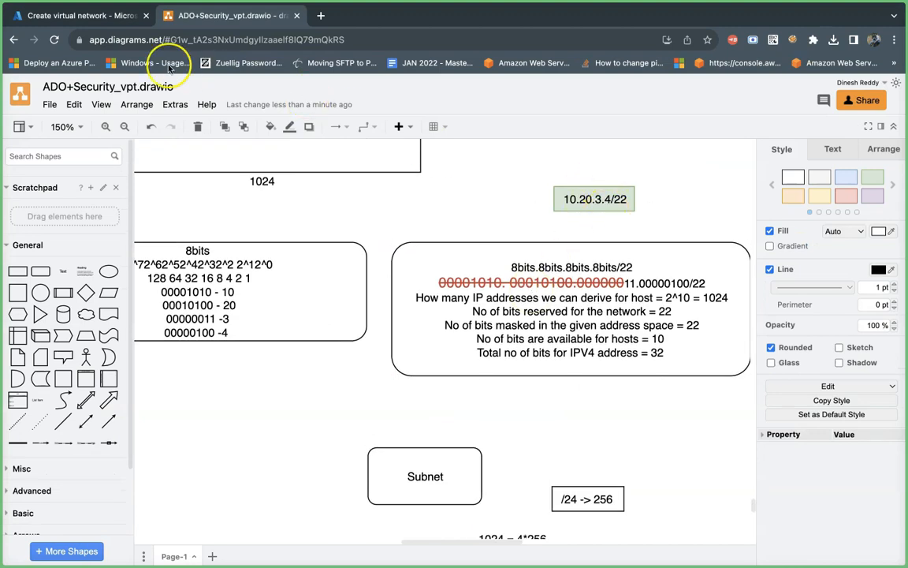
{"action": "left_click", "coordinate": [81, 16]}
{"action": "type", "text": ".20.3.4"}
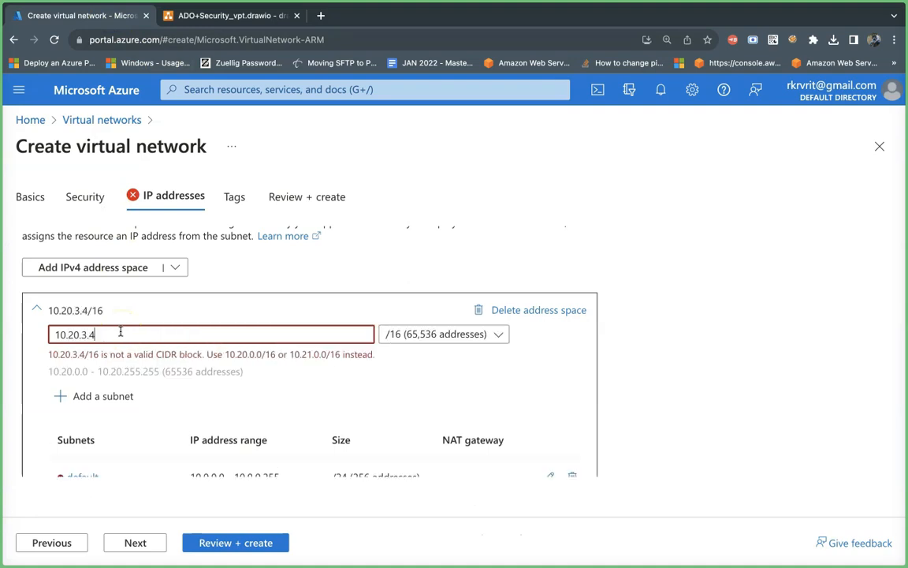
Step: Set the address space size to /22 (1,024 addresses)
{"action": "left_click", "coordinate": [403, 335]}
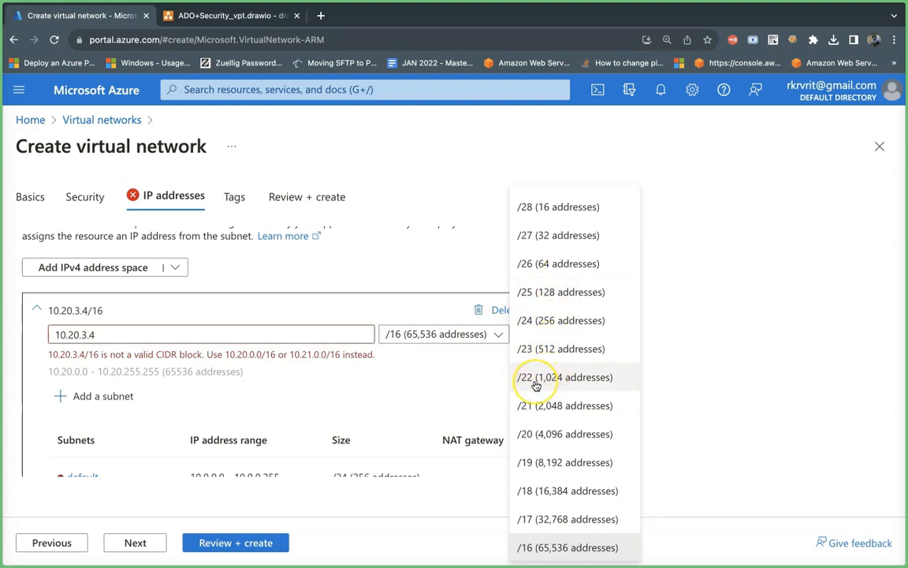
{"action": "left_click", "coordinate": [535, 385]}
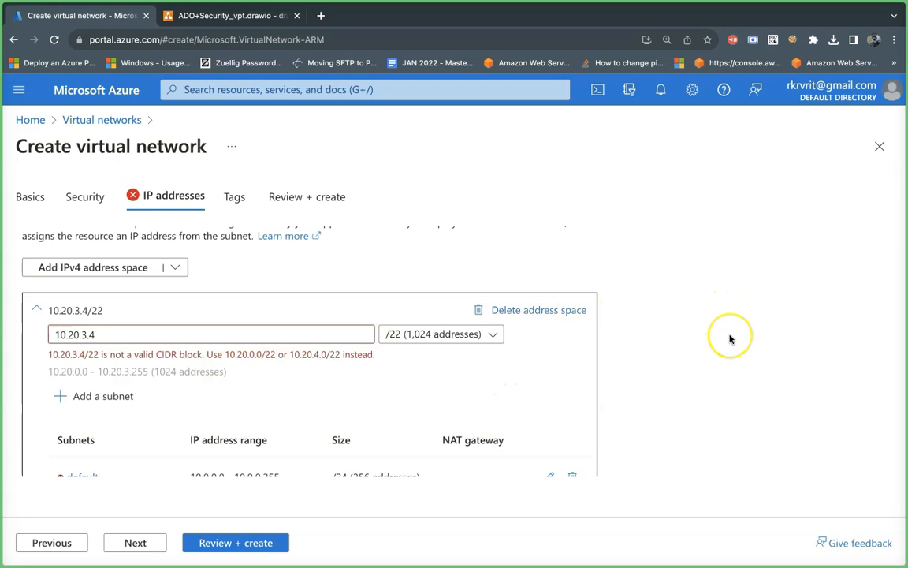
{"action": "scroll", "coordinate": [729, 337], "scroll_direction": "down", "scroll_amount": 1}
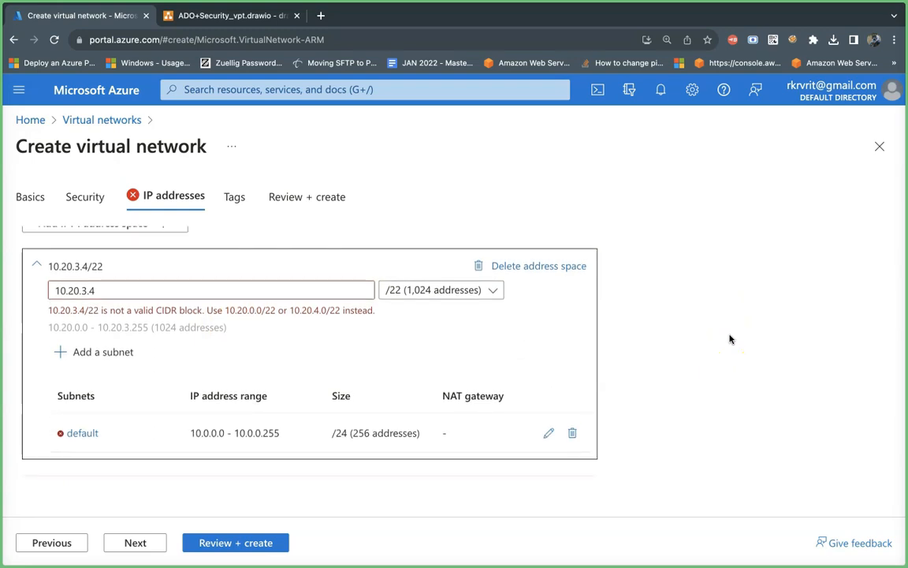
Step: Change the IPv4 address space's starting address to 10.20.0.0 and reset its size to /22 (1,024 addresses)
{"action": "left_click", "coordinate": [97, 290]}
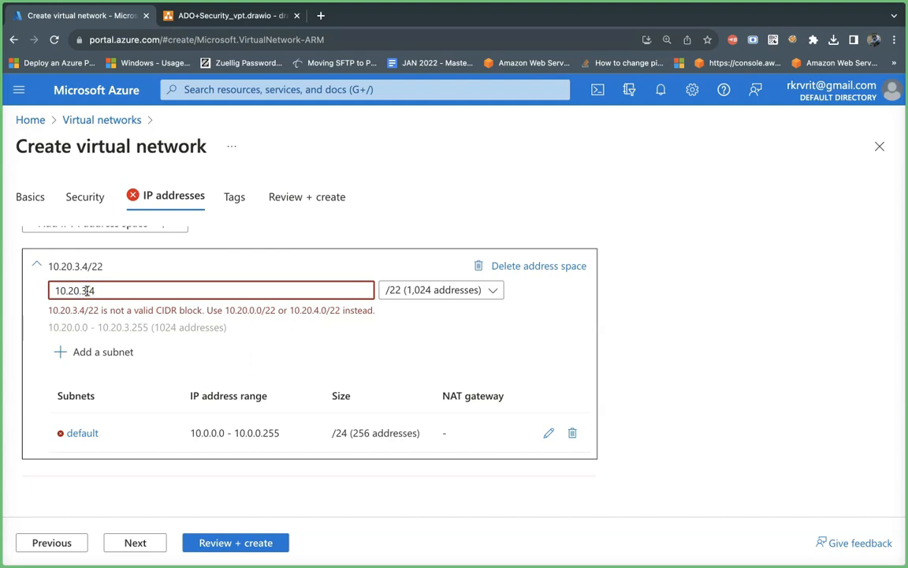
{"action": "key", "text": "BackSpace"}
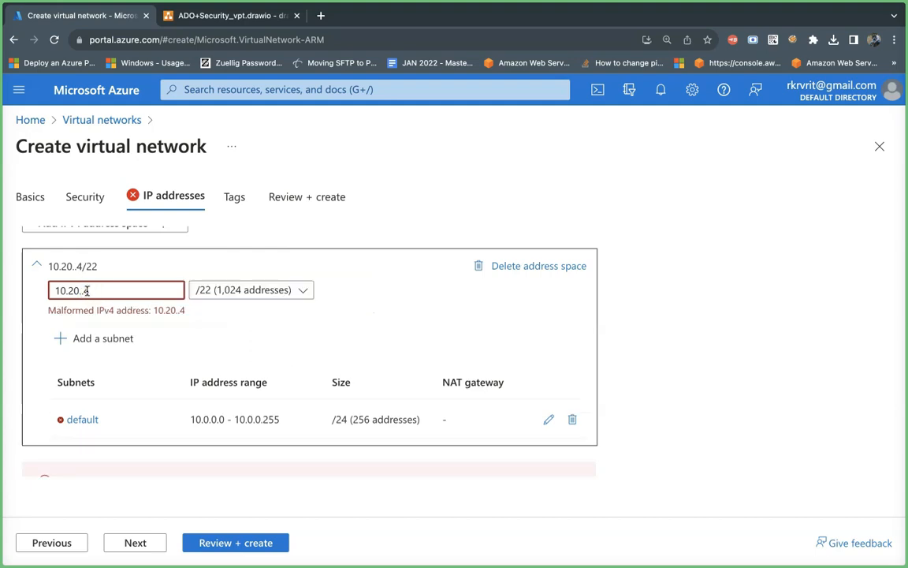
{"action": "type", "text": "0."}
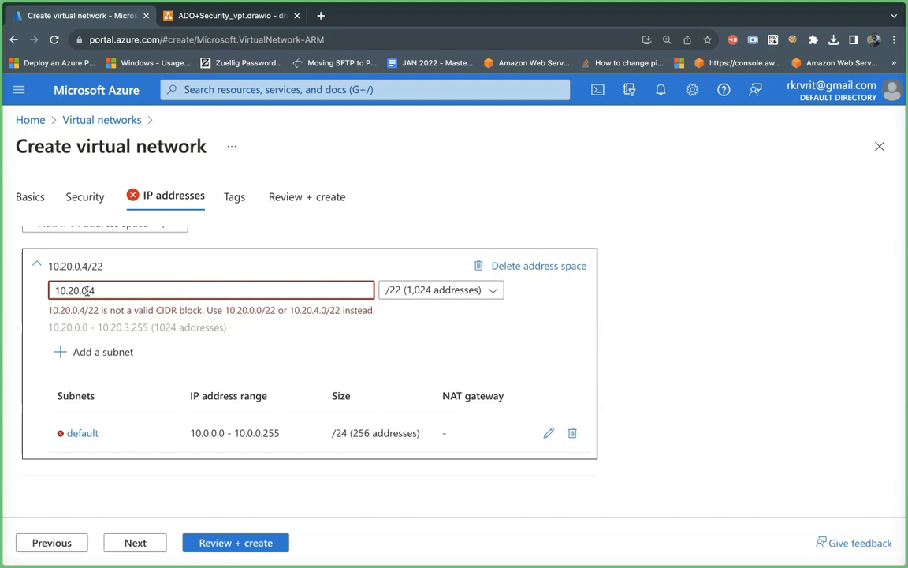
{"action": "type", "text": "0/"}
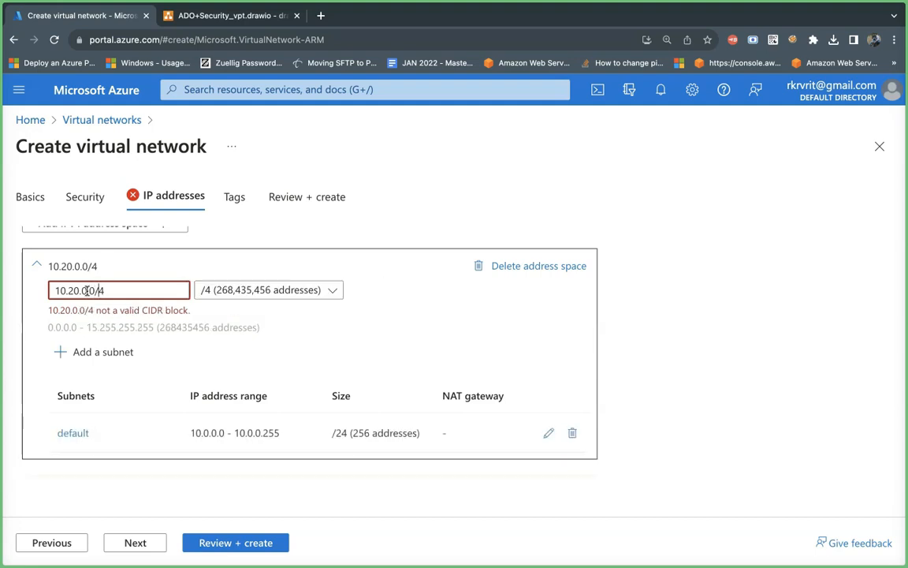
{"action": "left_click", "coordinate": [723, 341]}
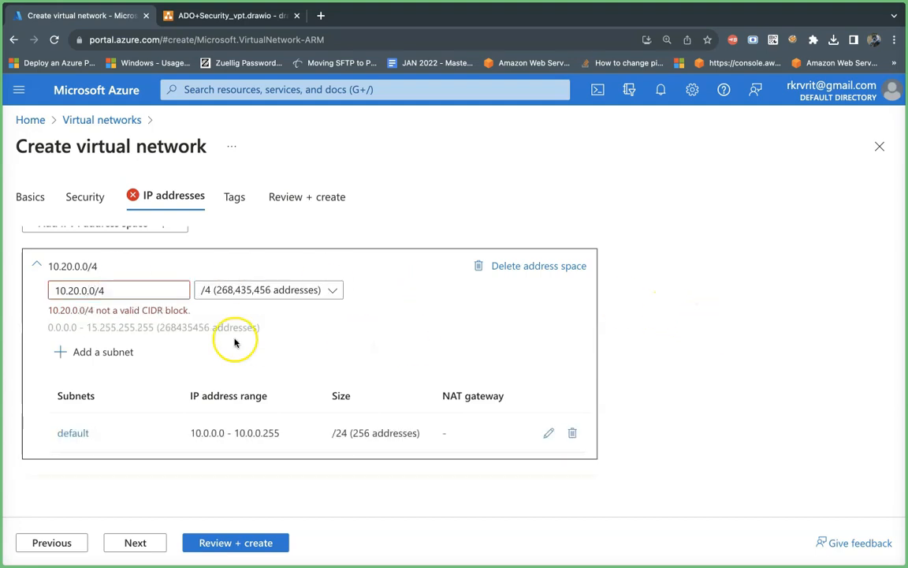
{"action": "left_click", "coordinate": [298, 291]}
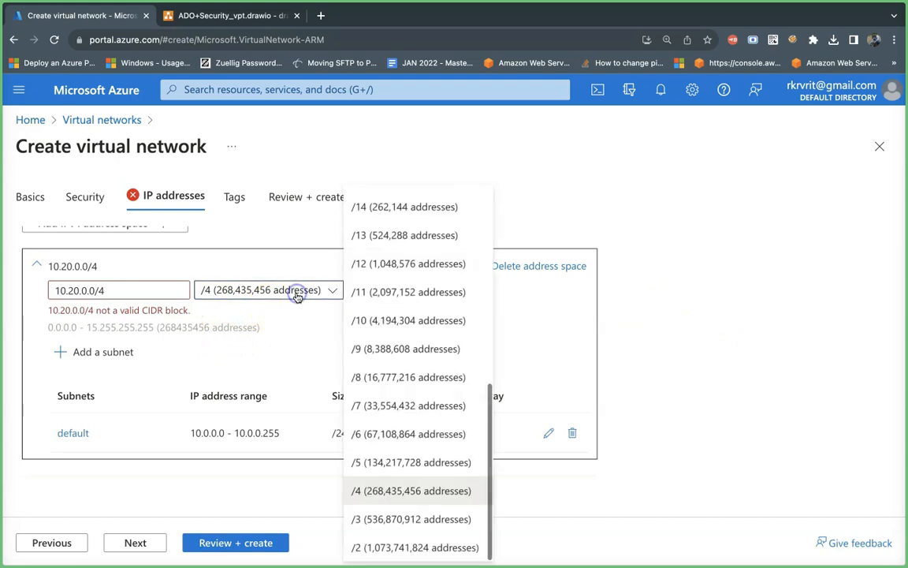
{"action": "scroll", "coordinate": [394, 473], "scroll_direction": "up", "scroll_amount": 3}
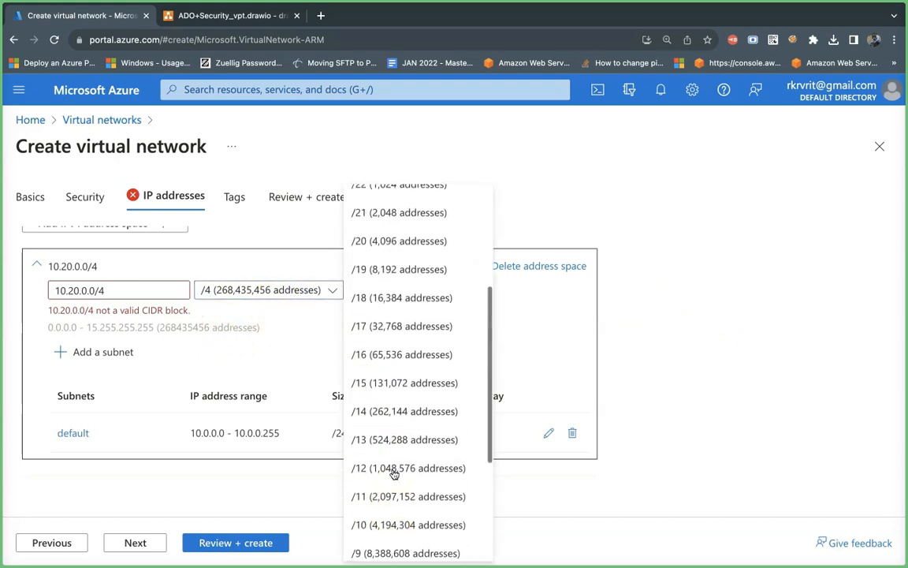
{"action": "left_click", "coordinate": [400, 236]}
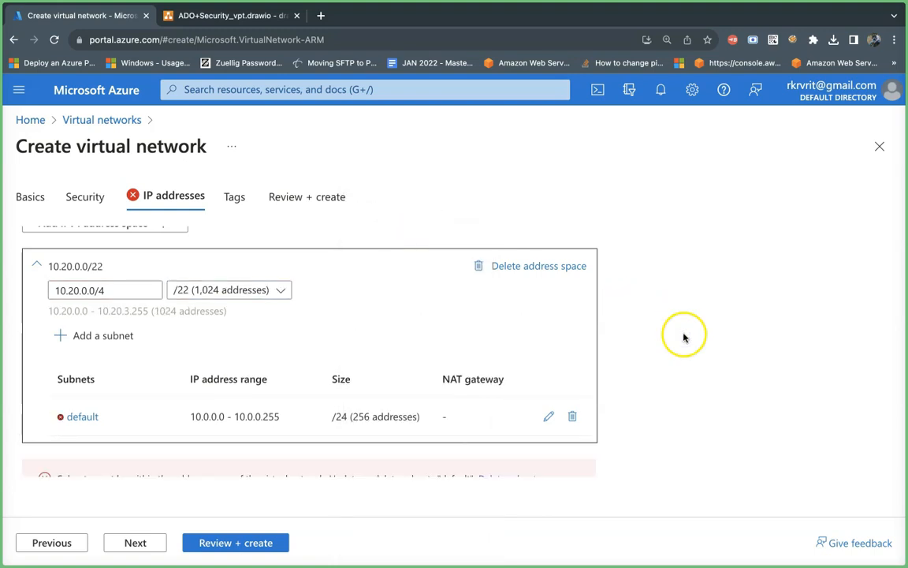
Step: Delete the default subnet from the virtual network's address space
{"action": "scroll", "coordinate": [682, 331], "scroll_direction": "down", "scroll_amount": 2}
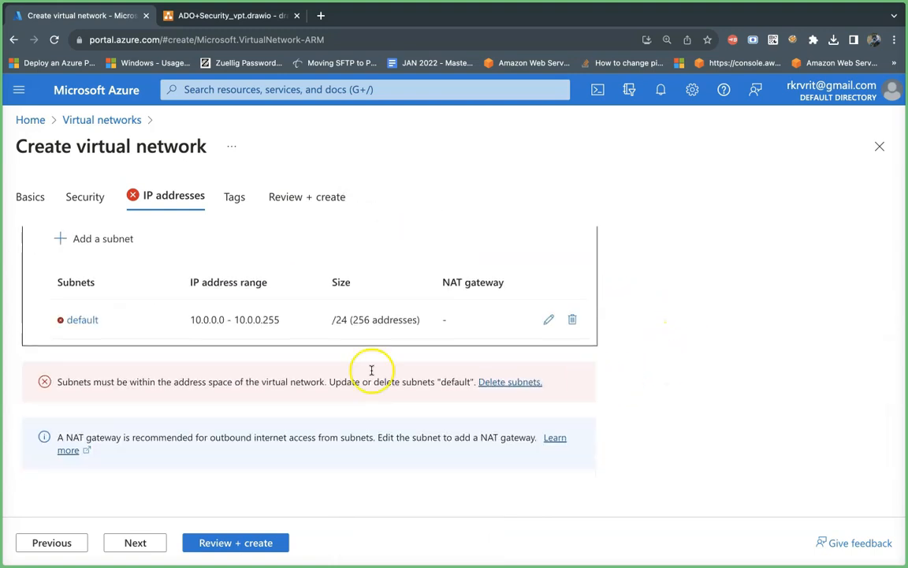
{"action": "left_click", "coordinate": [573, 320]}
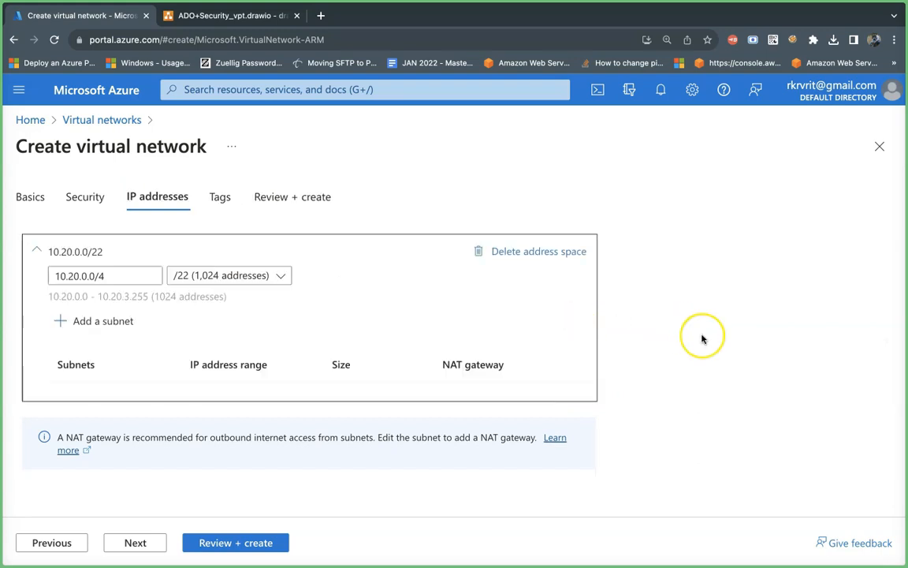
{"action": "scroll", "coordinate": [702, 337], "scroll_direction": "up", "scroll_amount": 2}
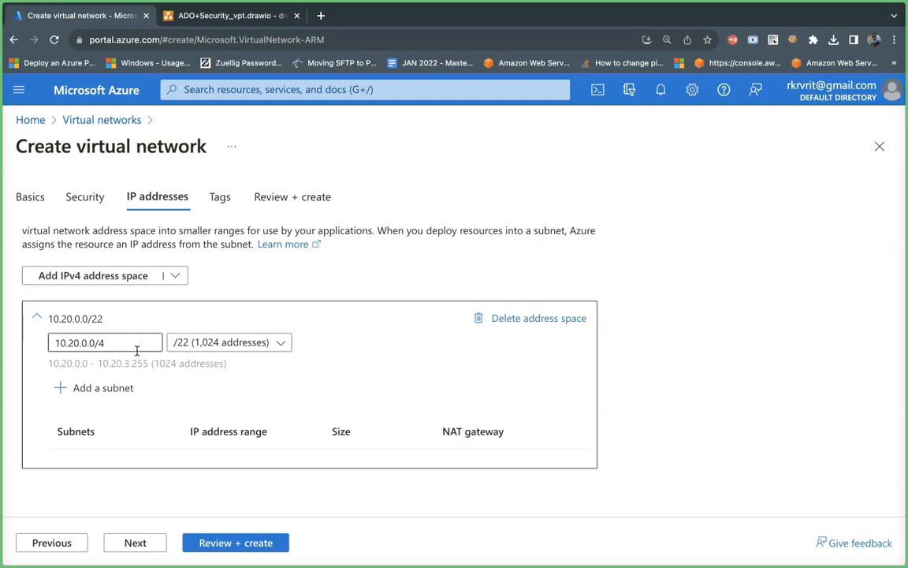
{"action": "left_click", "coordinate": [726, 334]}
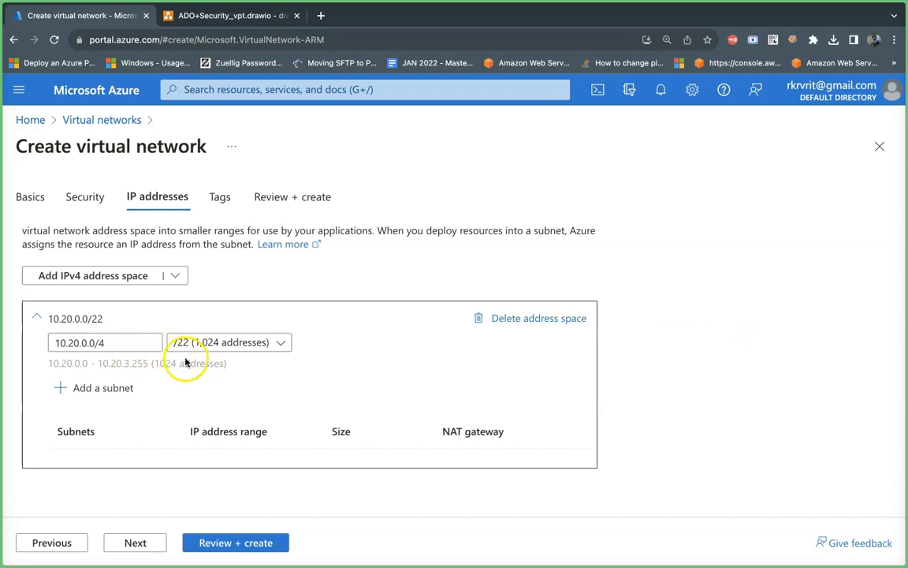
{"action": "left_click", "coordinate": [723, 362]}
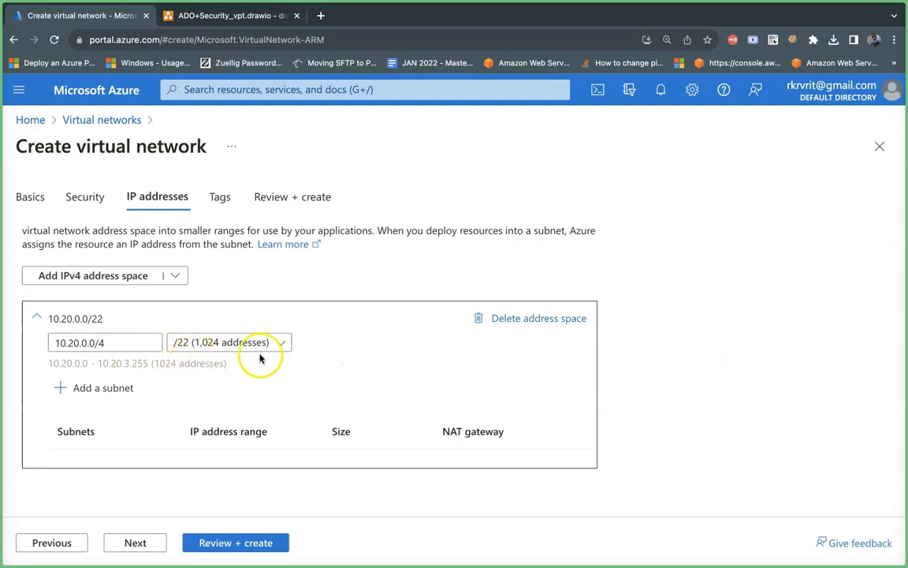
Step: Switch to the draw.io diagram and change the green address label to 10.20.0.0/22
{"action": "left_click", "coordinate": [233, 15]}
{"action": "double_click", "coordinate": [590, 198]}
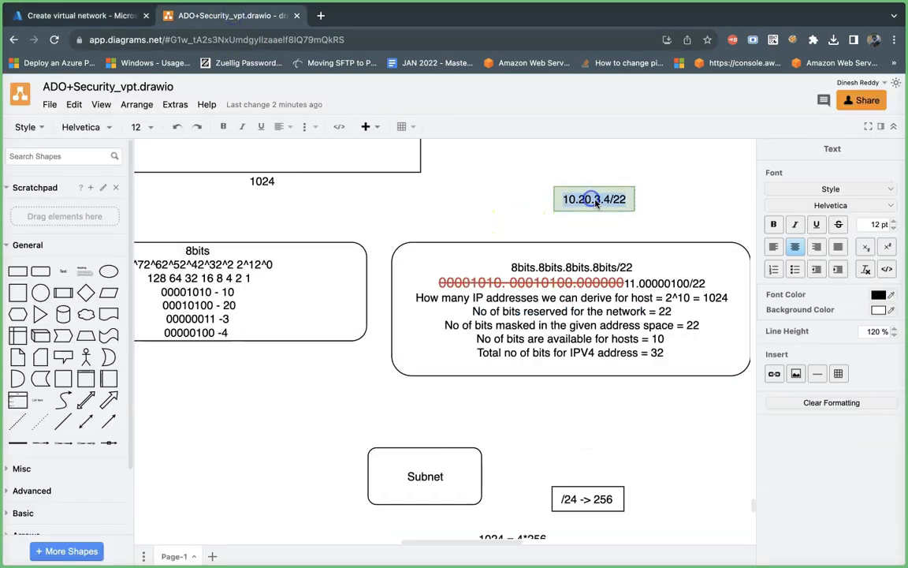
{"action": "key", "text": "BackSpace"}
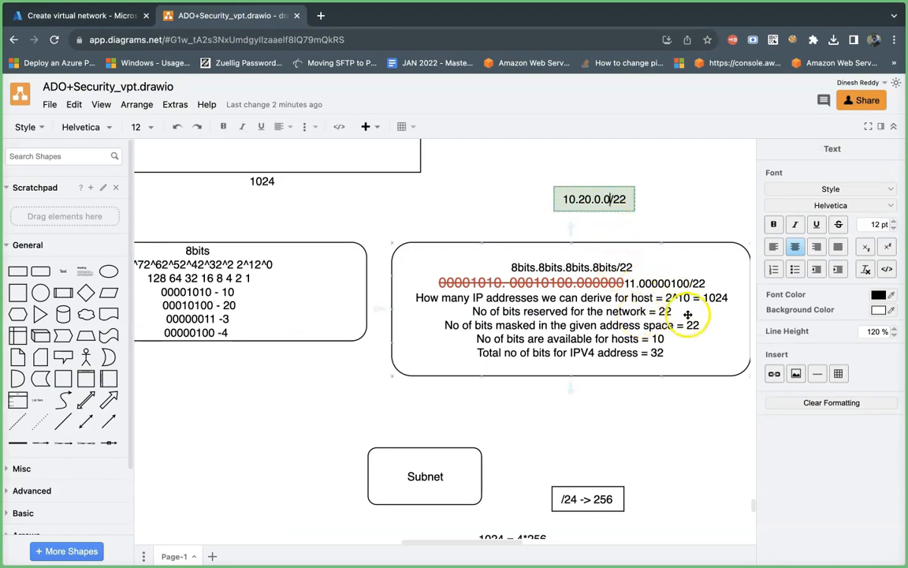
Step: Replace the last two bits of the third octet in the binary address with 00 and color them black
{"action": "double_click", "coordinate": [630, 285]}
{"action": "left_click", "coordinate": [633, 287]}
{"action": "key", "text": "BackSpace"}
{"action": "key", "text": "BackSpace"}
{"action": "type", "text": "00"}
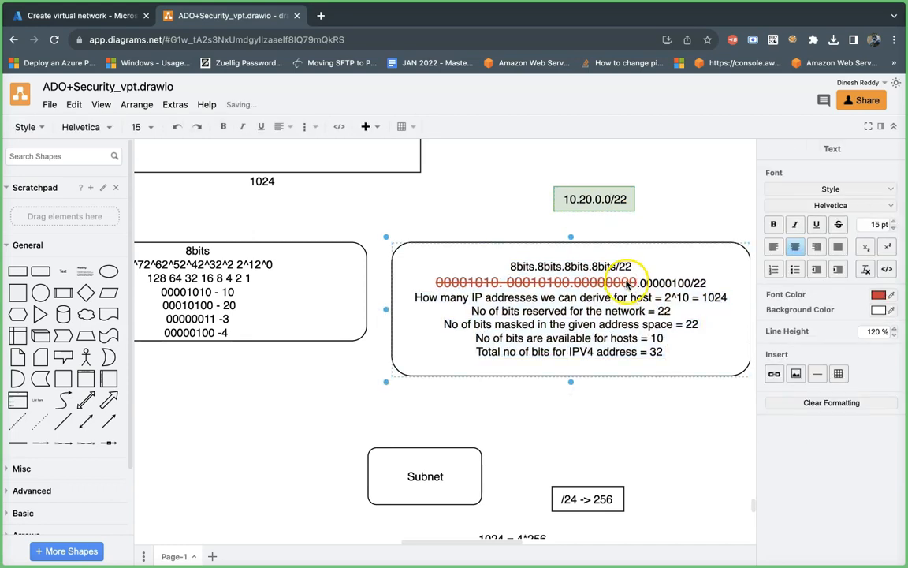
{"action": "left_click", "coordinate": [890, 295]}
{"action": "left_click", "coordinate": [672, 378]}
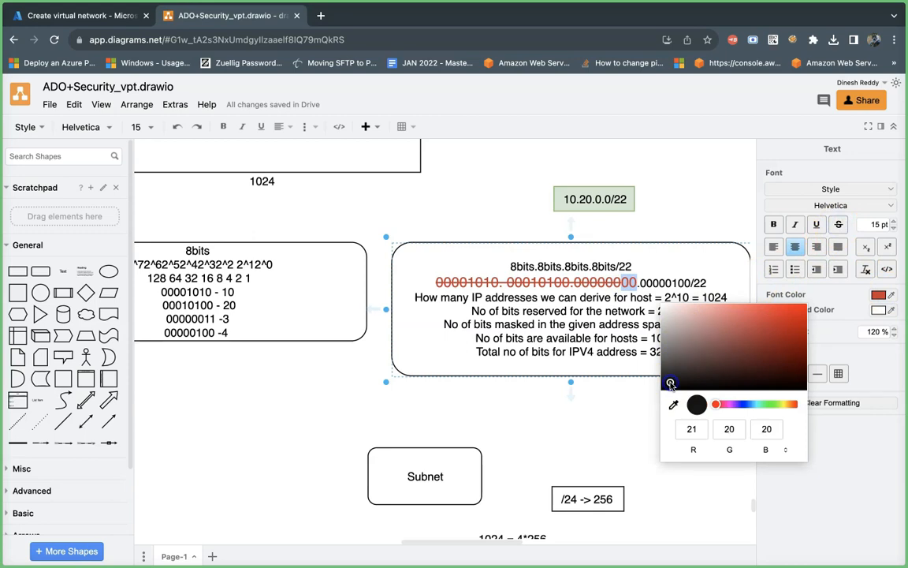
{"action": "key", "text": "Return"}
{"action": "left_click", "coordinate": [692, 352]}
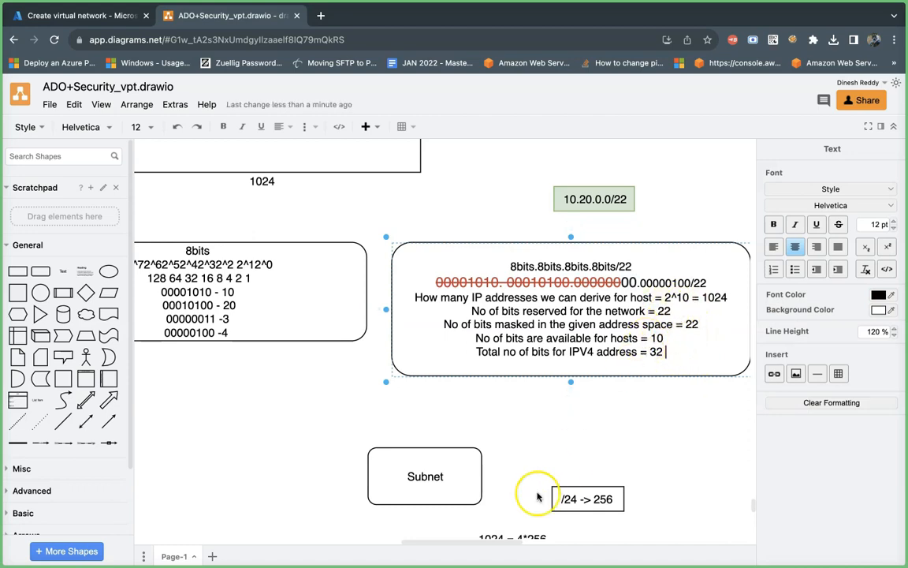
Step: Change the fourth octet of the binary address to 00000000
{"action": "scroll", "coordinate": [538, 497], "scroll_direction": "down", "scroll_amount": 3}
{"action": "scroll", "coordinate": [538, 497], "scroll_direction": "up", "scroll_amount": 3}
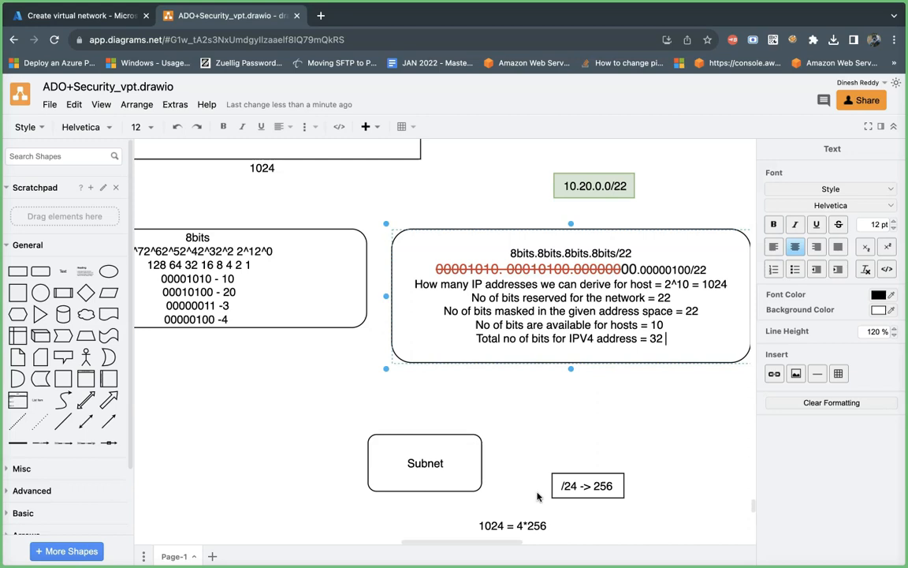
{"action": "left_click", "coordinate": [670, 271]}
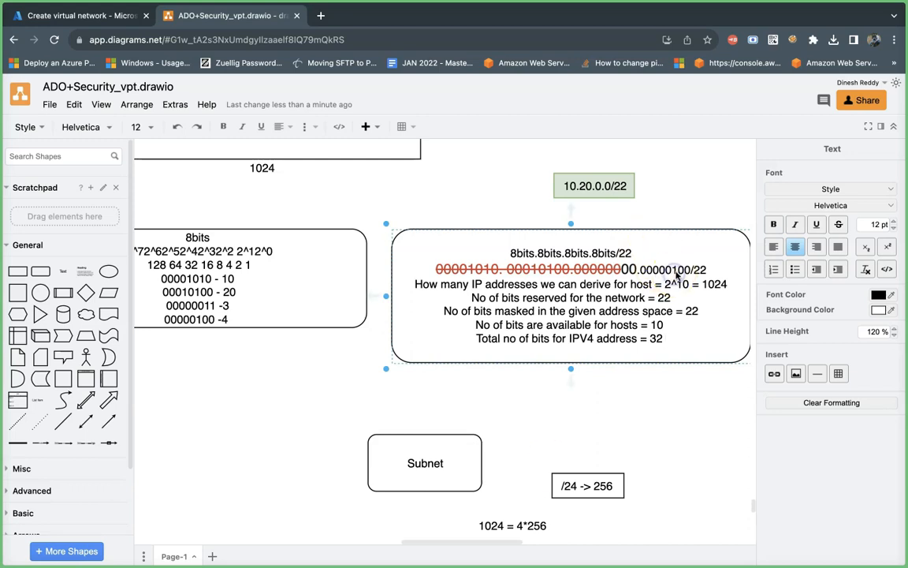
{"action": "key", "text": "BackSpace"}
{"action": "type", "text": "0"}
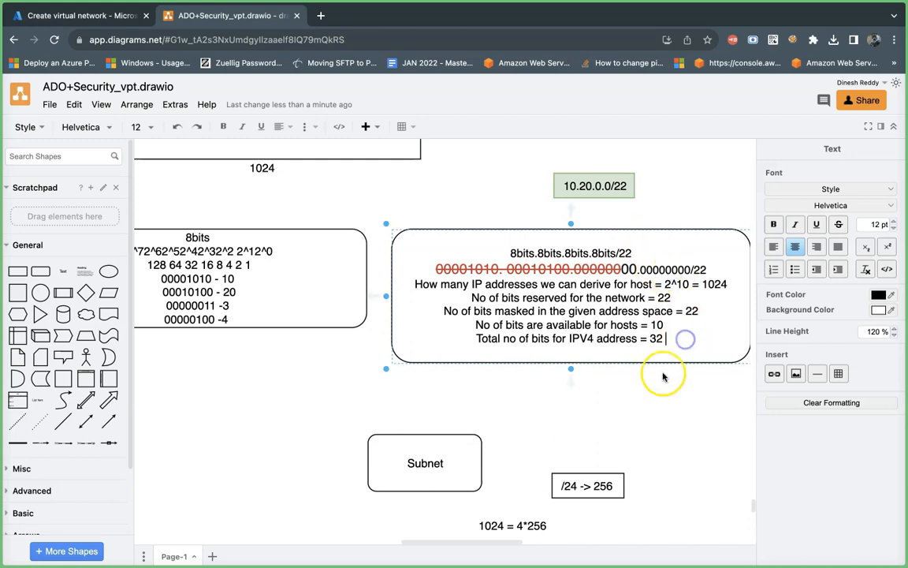
{"action": "scroll", "coordinate": [662, 377], "scroll_direction": "down", "scroll_amount": 2}
{"action": "scroll", "coordinate": [662, 377], "scroll_direction": "up", "scroll_amount": 7}
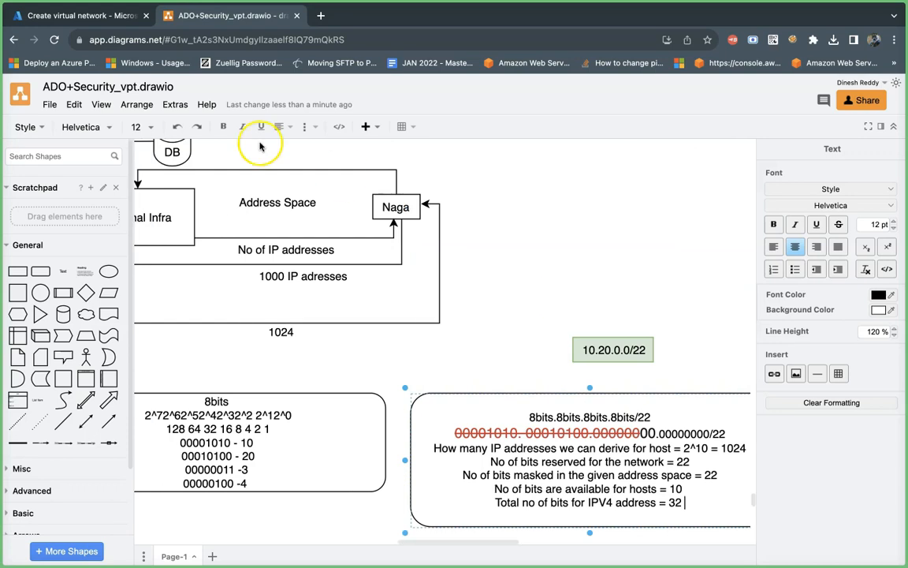
Step: Switch to the Azure portal and start a new subnet with the Default template, naming it vm-subnet
{"action": "left_click", "coordinate": [94, 21]}
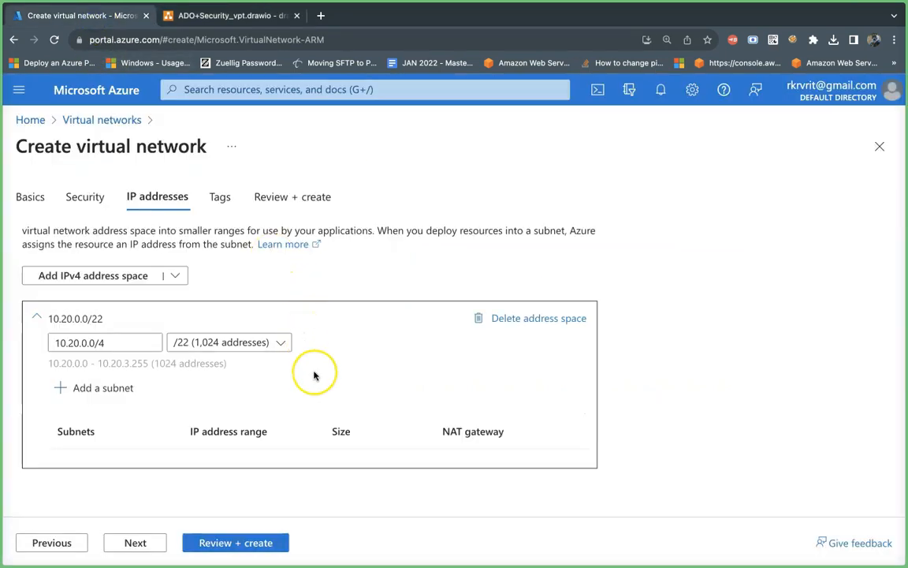
{"action": "scroll", "coordinate": [314, 375], "scroll_direction": "down", "scroll_amount": 2}
{"action": "scroll", "coordinate": [314, 375], "scroll_direction": "up", "scroll_amount": 1}
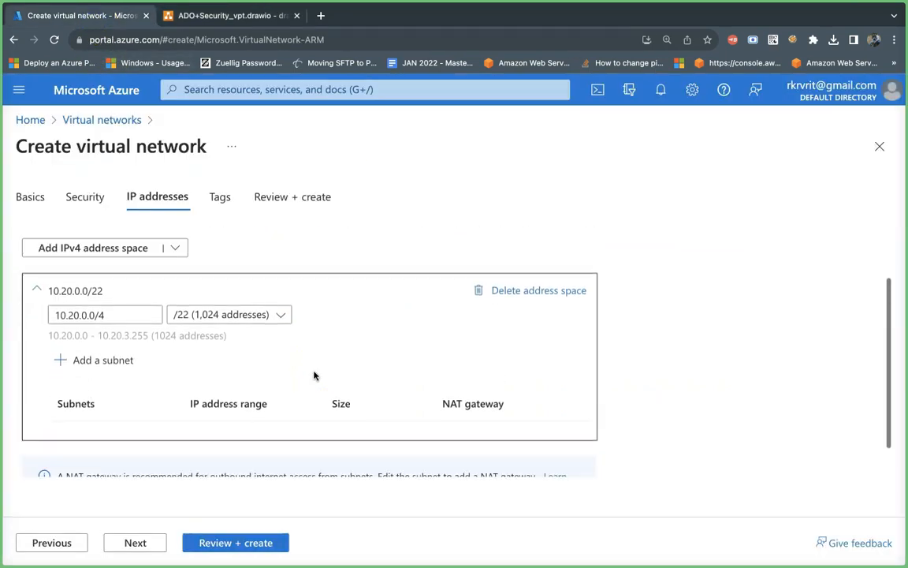
{"action": "left_click", "coordinate": [115, 367]}
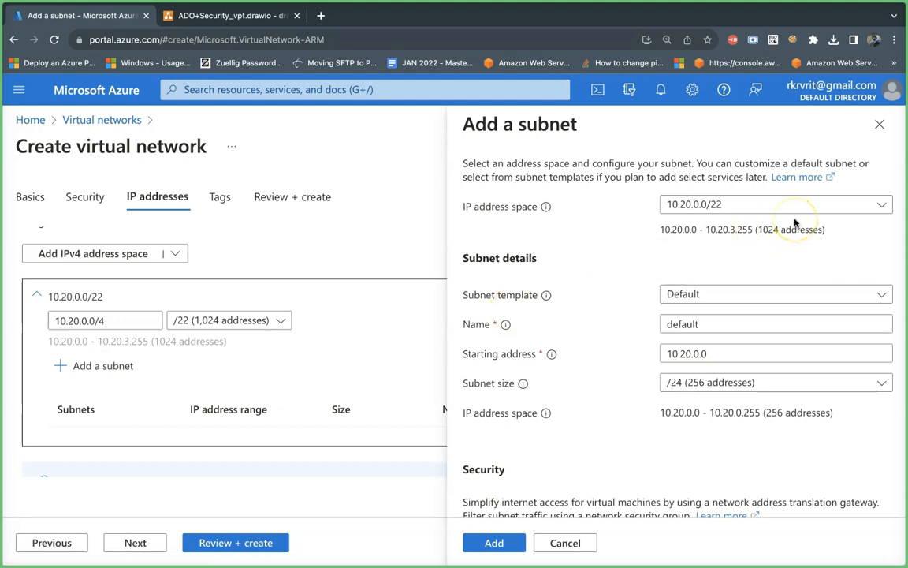
{"action": "left_click", "coordinate": [771, 289]}
{"action": "left_click", "coordinate": [742, 264]}
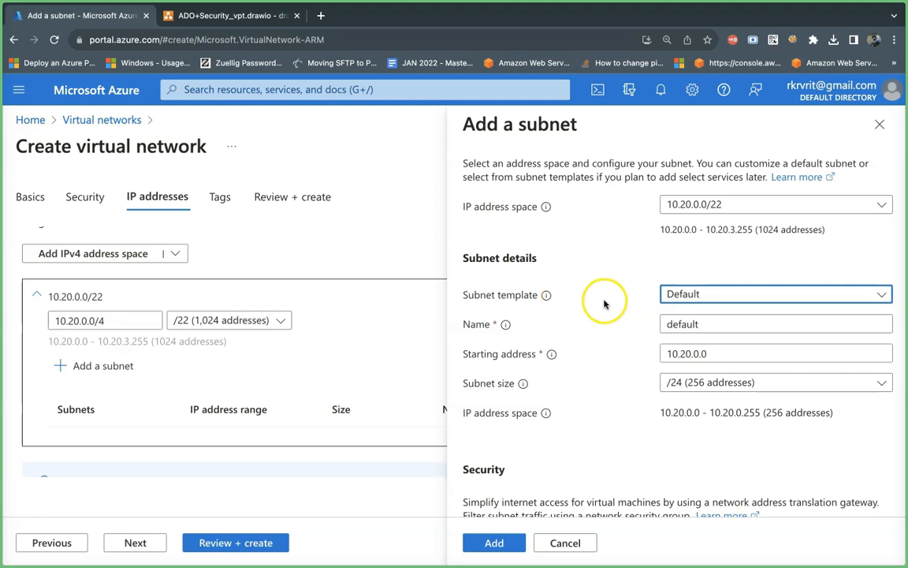
{"action": "double_click", "coordinate": [710, 325]}
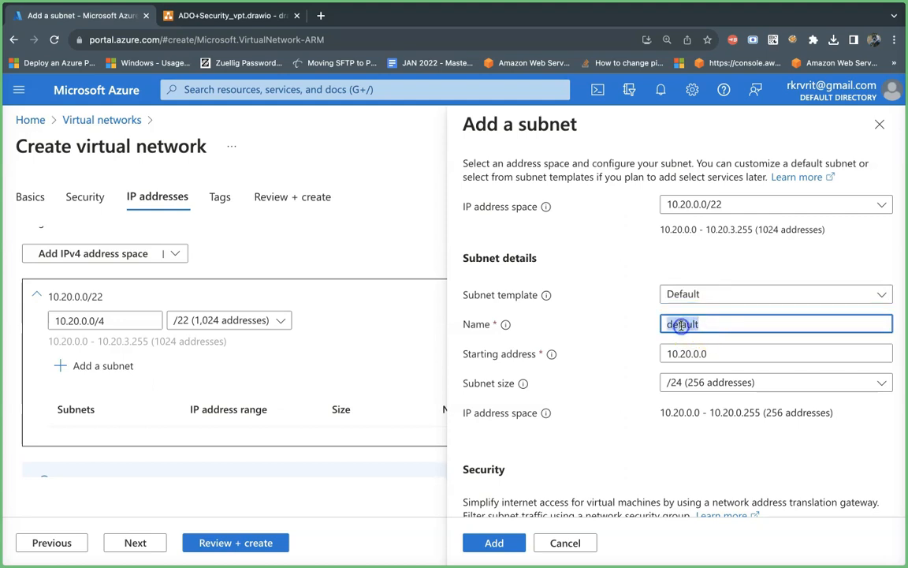
{"action": "key", "text": "BackSpace"}
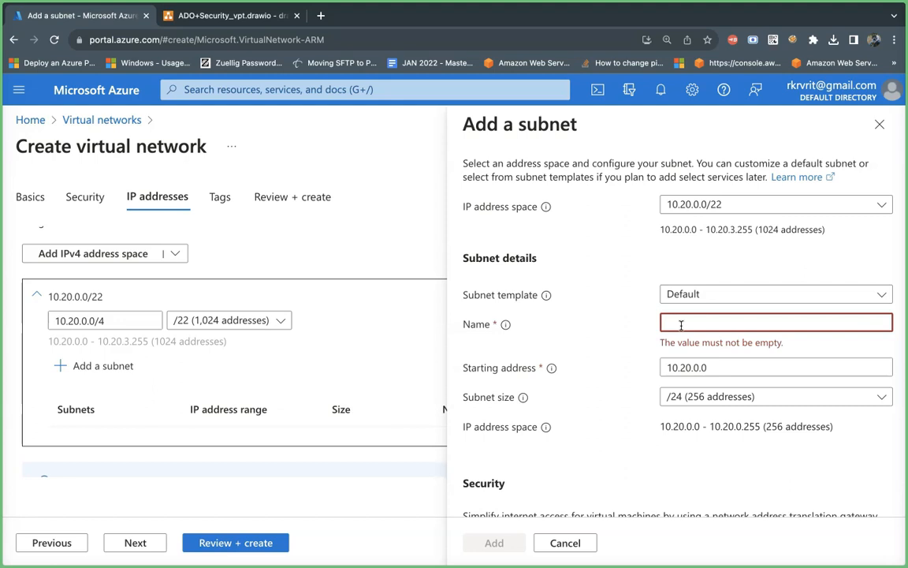
{"action": "type", "text": "vm-subnet"}
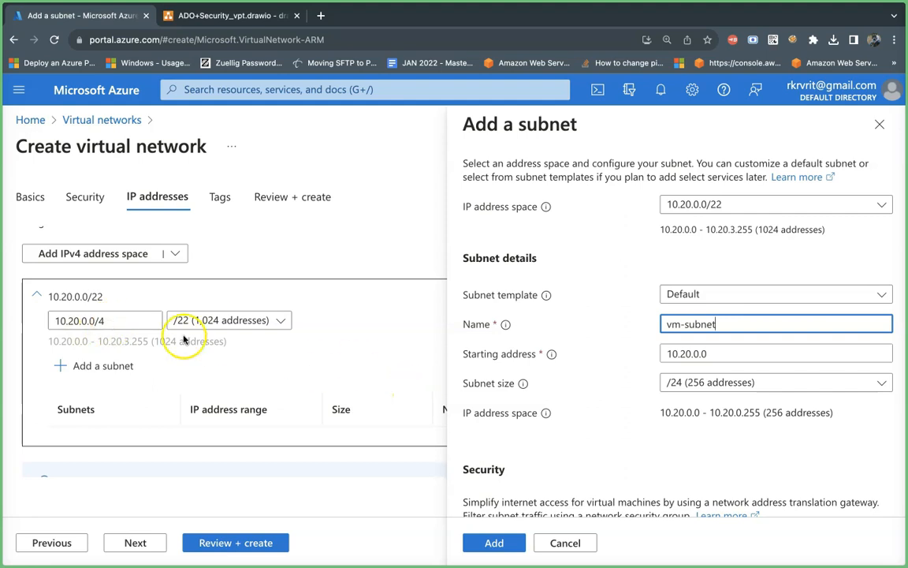
Step: Remove the stray /4 from the address space's starting address so it reads 10.20.0.0
{"action": "left_click", "coordinate": [132, 320]}
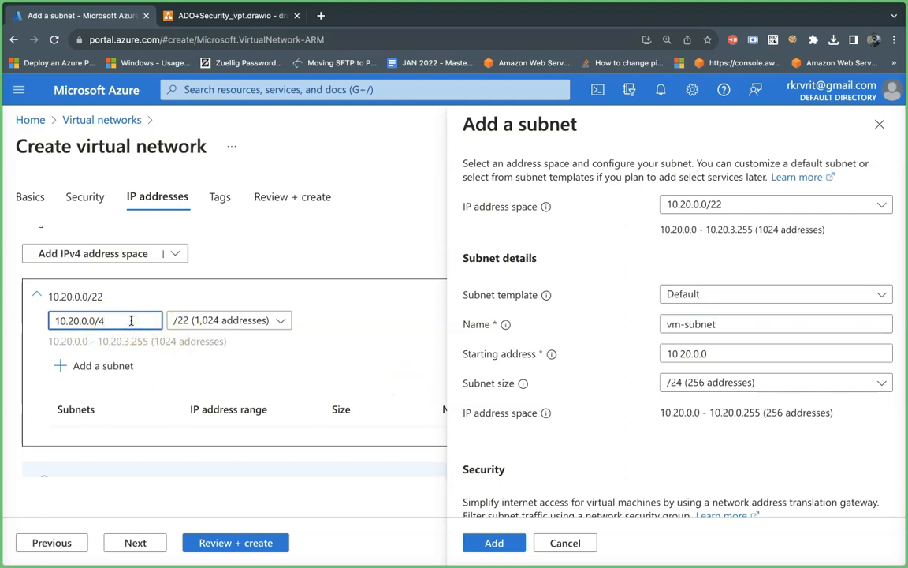
{"action": "key", "text": "BackSpace"}
{"action": "key", "text": "BackSpace"}
{"action": "key", "text": "BackSpace"}
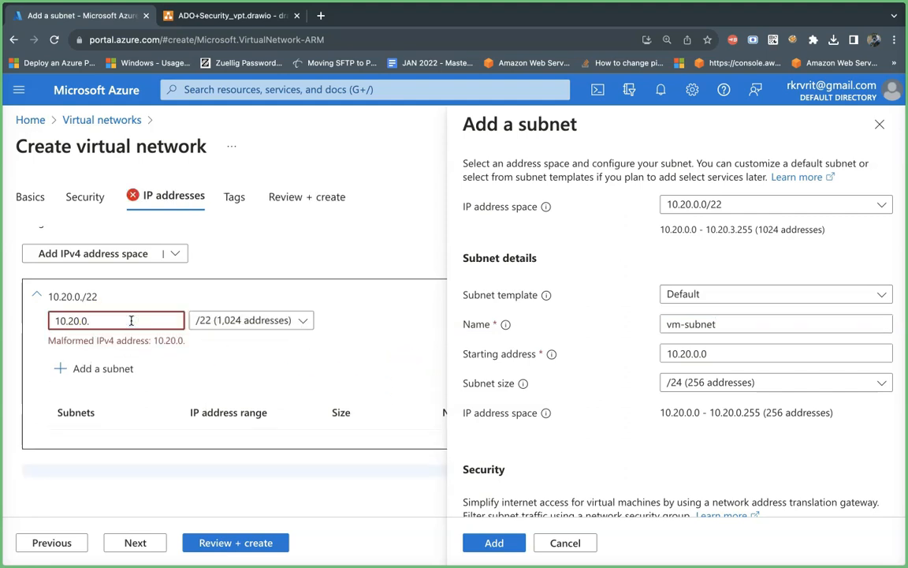
{"action": "type", "text": "0"}
{"action": "left_click", "coordinate": [385, 234]}
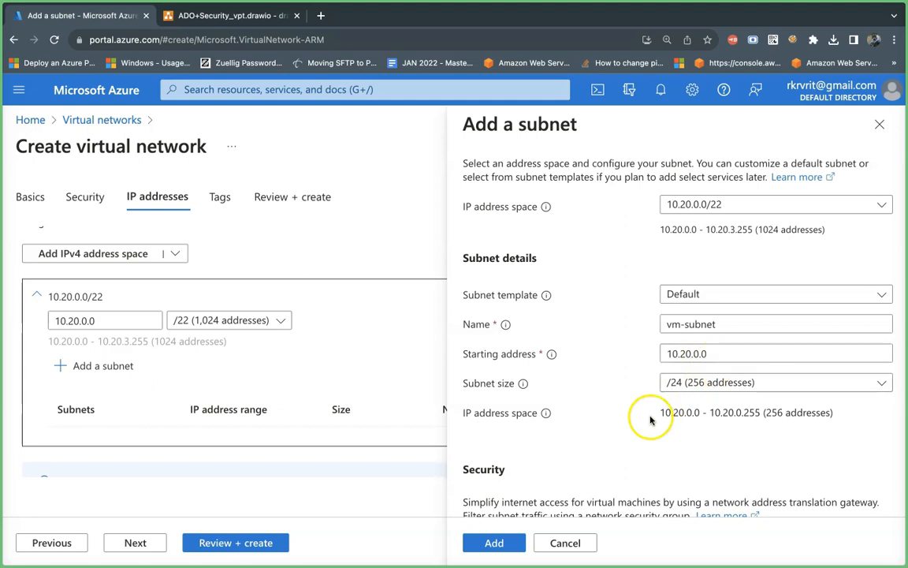
Step: Add vm-subnet to the address space with starting address 10.20.0.0 and size /24 (256 addresses)
{"action": "scroll", "coordinate": [562, 448], "scroll_direction": "down", "scroll_amount": 3}
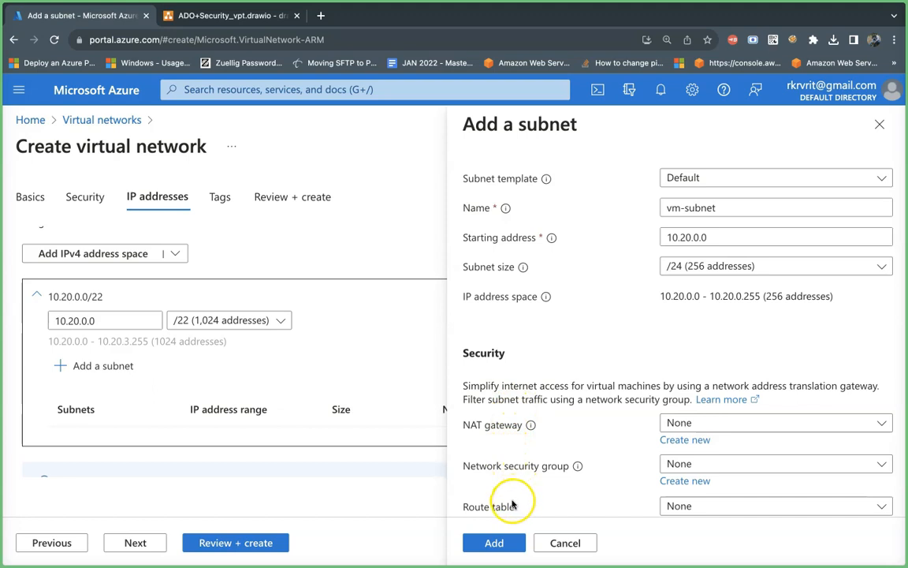
{"action": "left_click", "coordinate": [494, 542]}
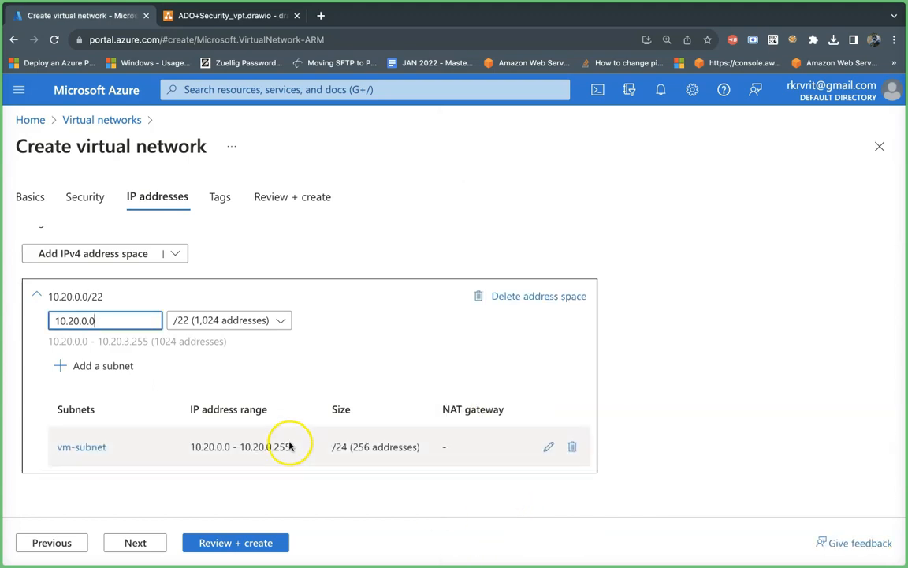
Step: Add a second subnet named db-subnet to the 10.20.0.0/22 space, with starting address 10.20.1.0 and size /24
{"action": "left_click", "coordinate": [91, 367]}
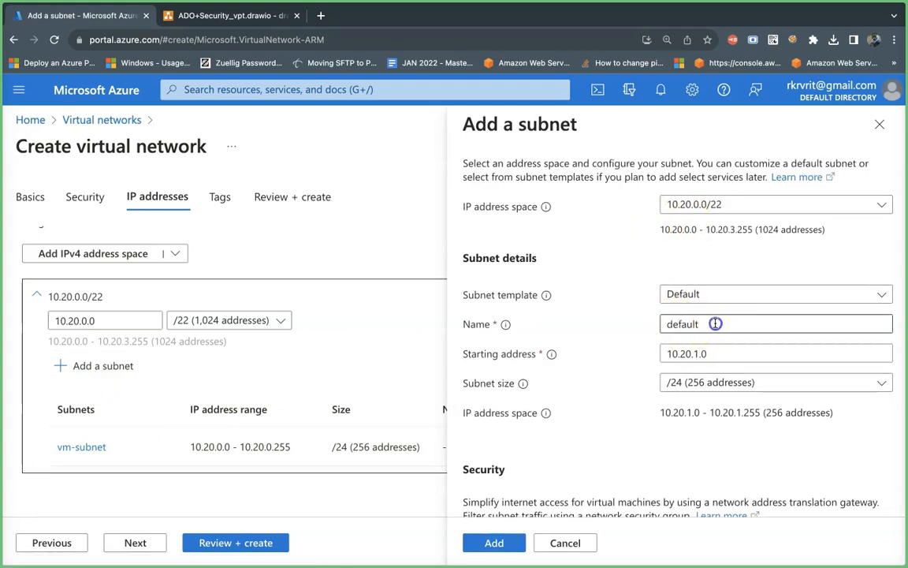
{"action": "left_click_drag", "start_coordinate": [715, 324], "coordinate": [650, 326]}
{"action": "key", "text": "BackSpace"}
{"action": "type", "text": "app"}
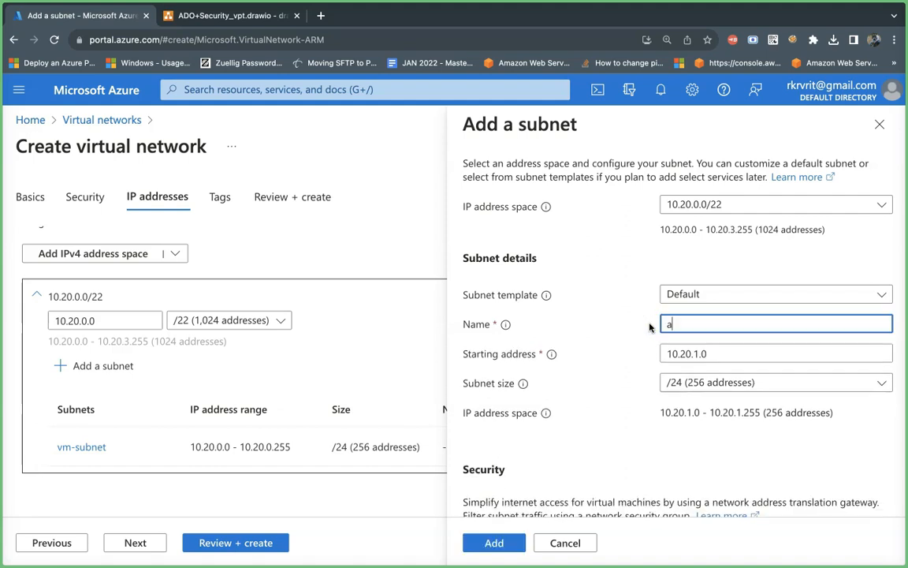
{"action": "key", "text": "BackSpace"}
{"action": "key", "text": "BackSpace"}
{"action": "key", "text": "BackSpace"}
{"action": "type", "text": "db-subnet"}
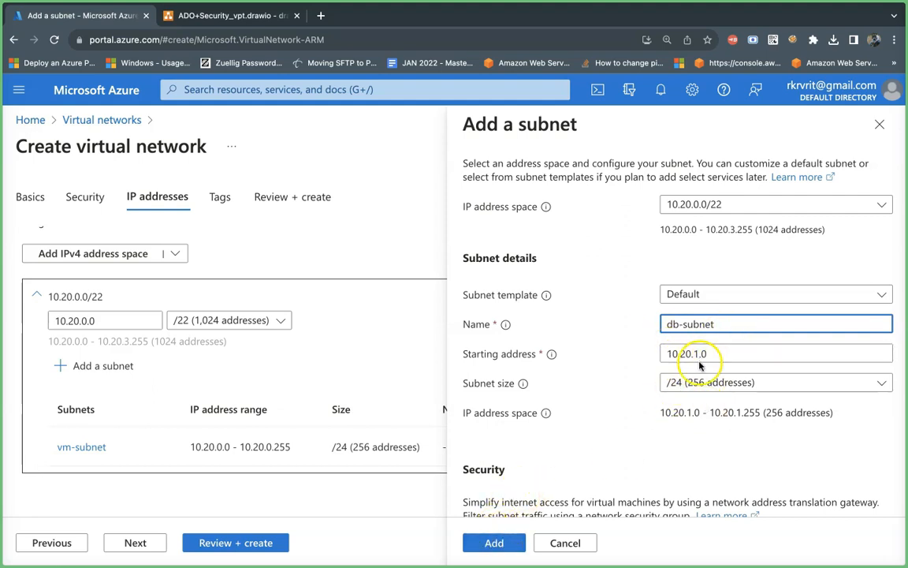
{"action": "left_click", "coordinate": [495, 542]}
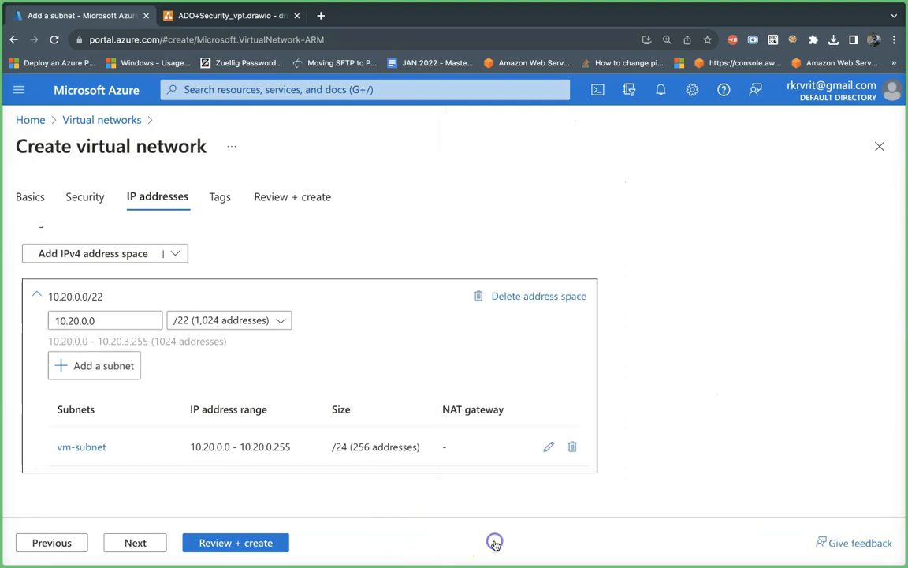
Step: Add a third subnet named app-service-subnet with starting address 10.20.2.0 and size /24
{"action": "left_click", "coordinate": [124, 367]}
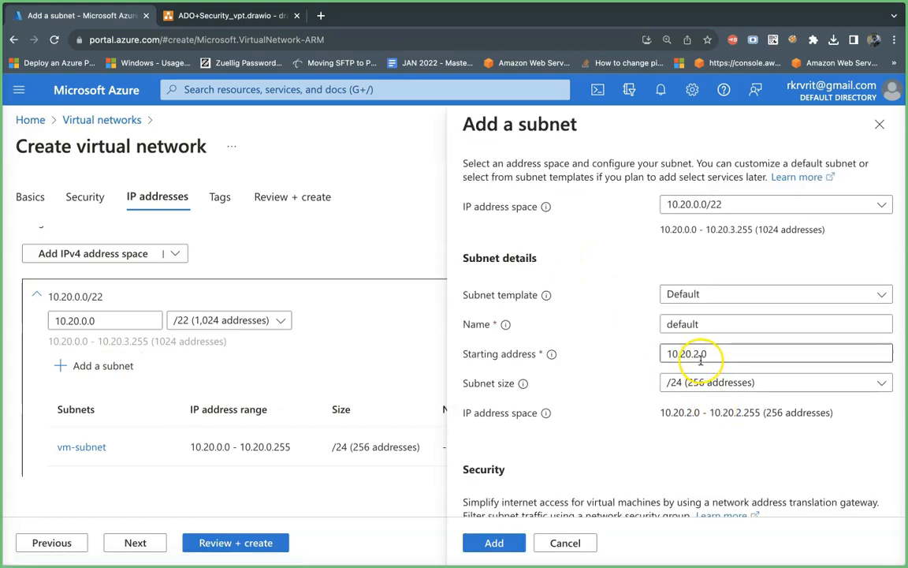
{"action": "left_click", "coordinate": [707, 328]}
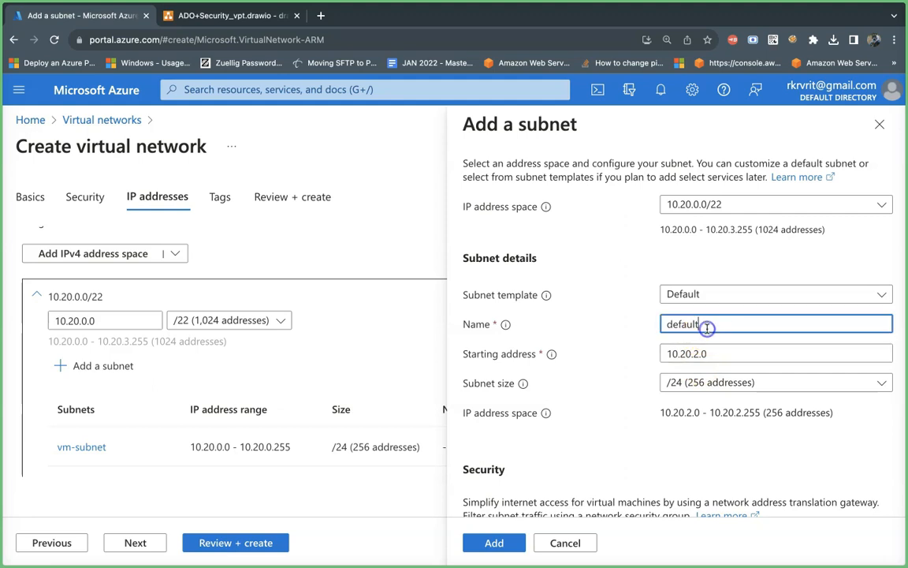
{"action": "key", "text": "BackSpace"}
{"action": "key", "text": "BackSpace"}
{"action": "type", "text": "app-service-subnet"}
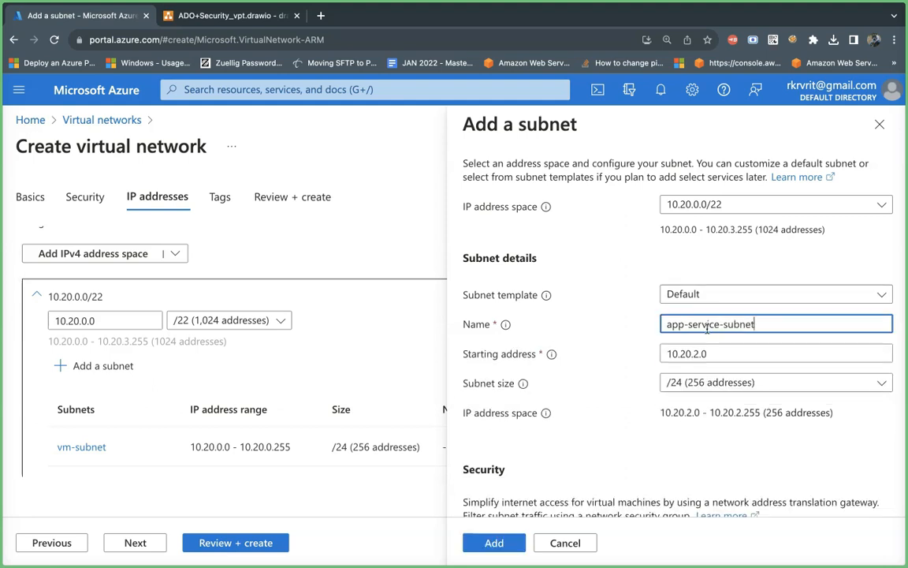
{"action": "left_click", "coordinate": [497, 542]}
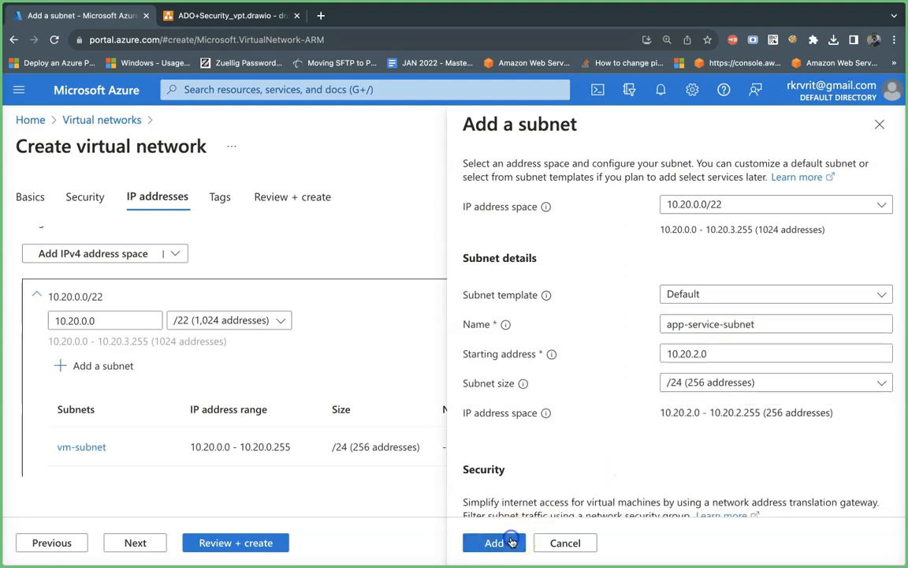
Step: Add a fourth subnet named add-subnet with starting address 10.20.3.0 and size /24
{"action": "left_click", "coordinate": [115, 369]}
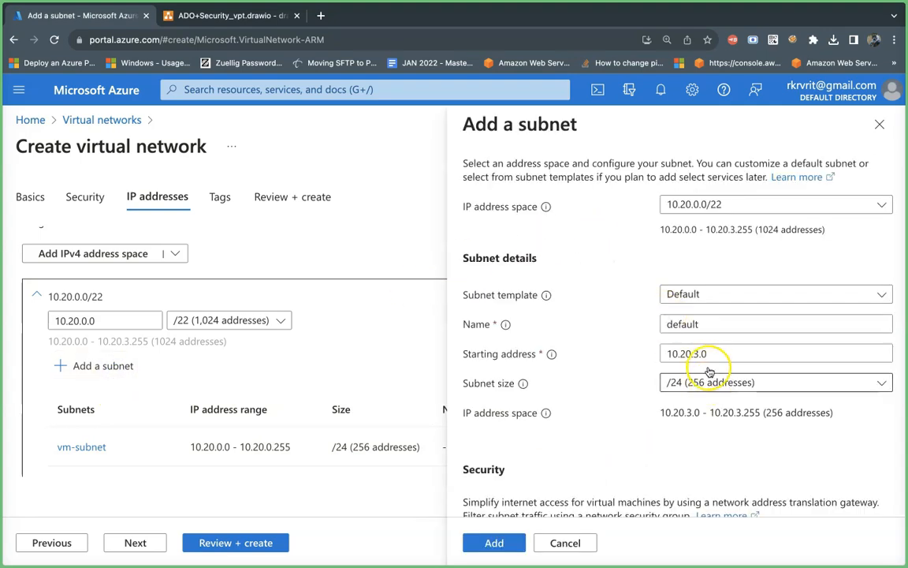
{"action": "left_click", "coordinate": [708, 324]}
{"action": "key", "text": "BackSpace"}
{"action": "key", "text": "BackSpace"}
{"action": "key", "text": "BackSpace"}
{"action": "key", "text": "BackSpace"}
{"action": "type", "text": "add-subnet"}
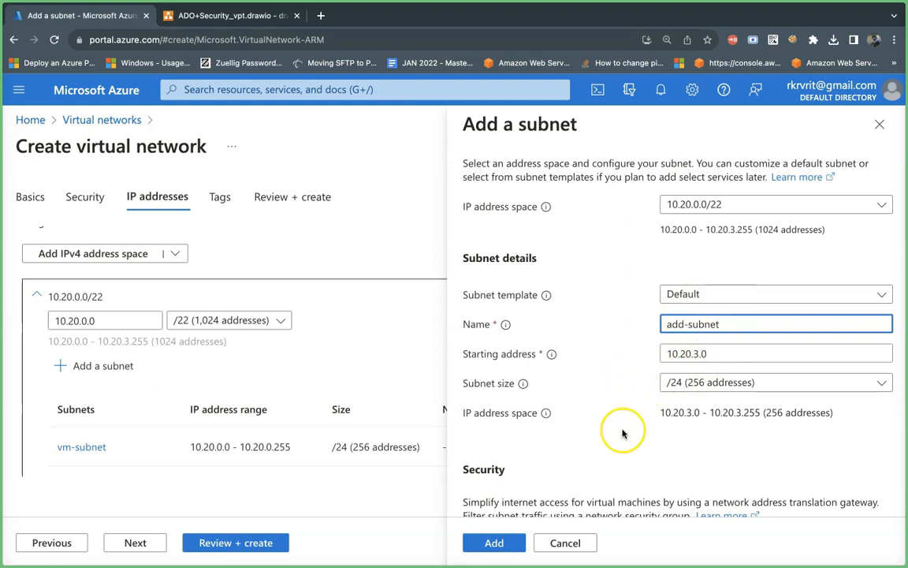
{"action": "left_click", "coordinate": [494, 542]}
Step: Validate the virtual network configuration and examine the validation failure's summary and raw error details
{"action": "scroll", "coordinate": [451, 289], "scroll_direction": "down", "scroll_amount": 5}
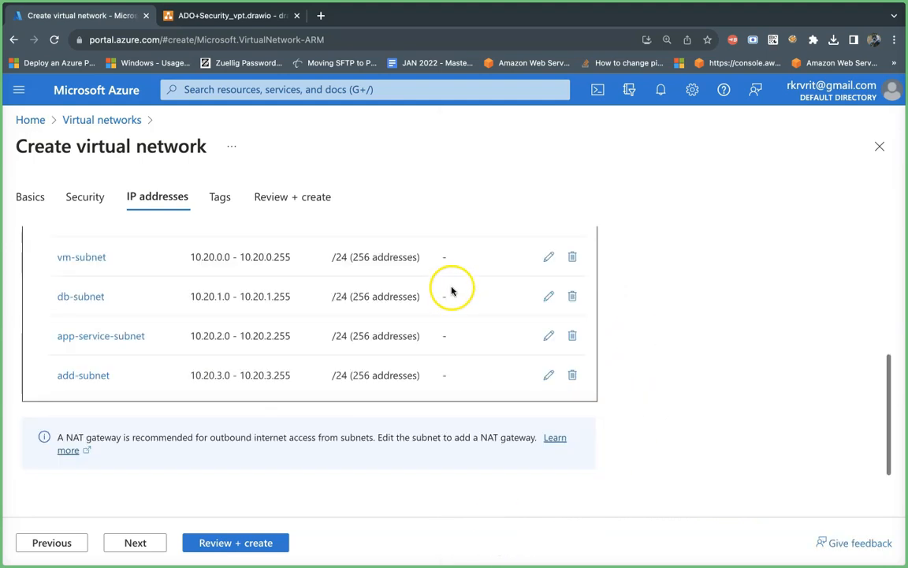
{"action": "left_click", "coordinate": [218, 546]}
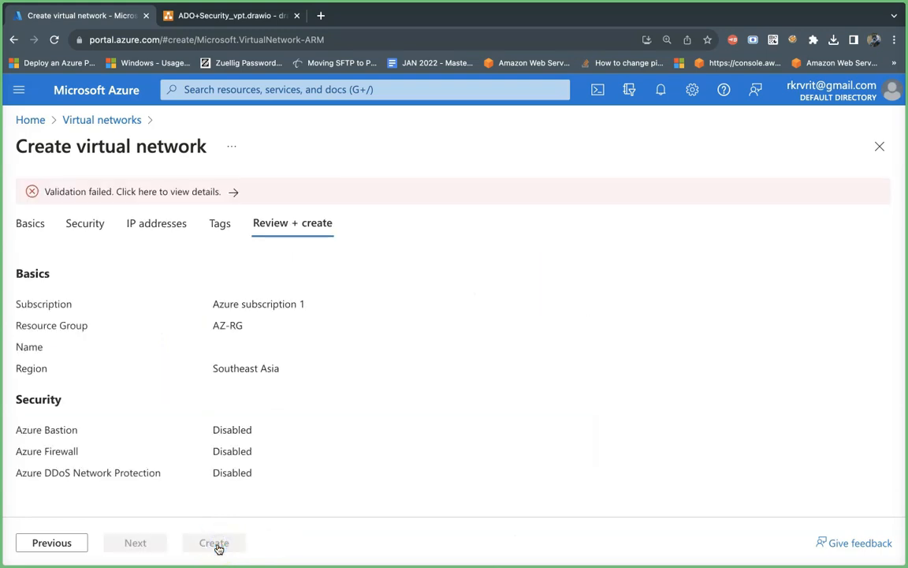
{"action": "left_click", "coordinate": [211, 190]}
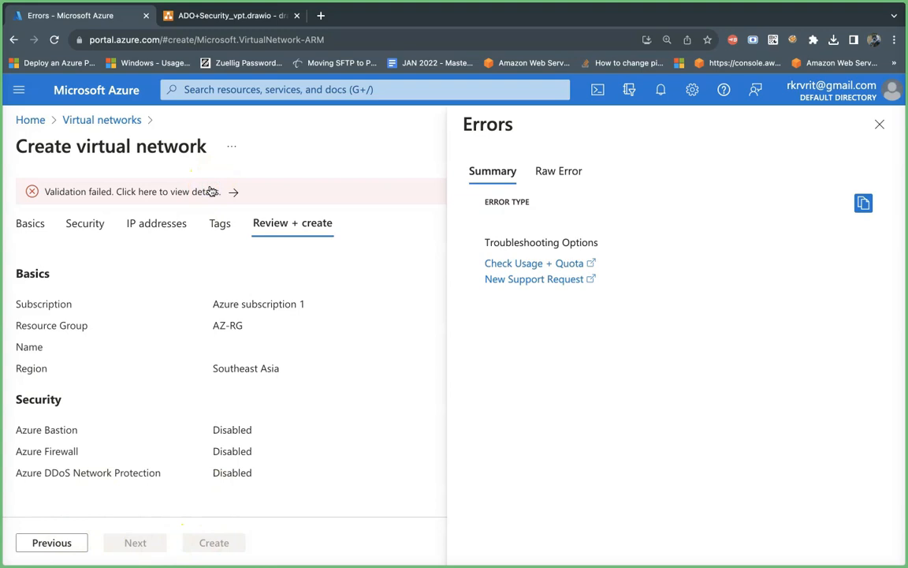
{"action": "left_click", "coordinate": [569, 174]}
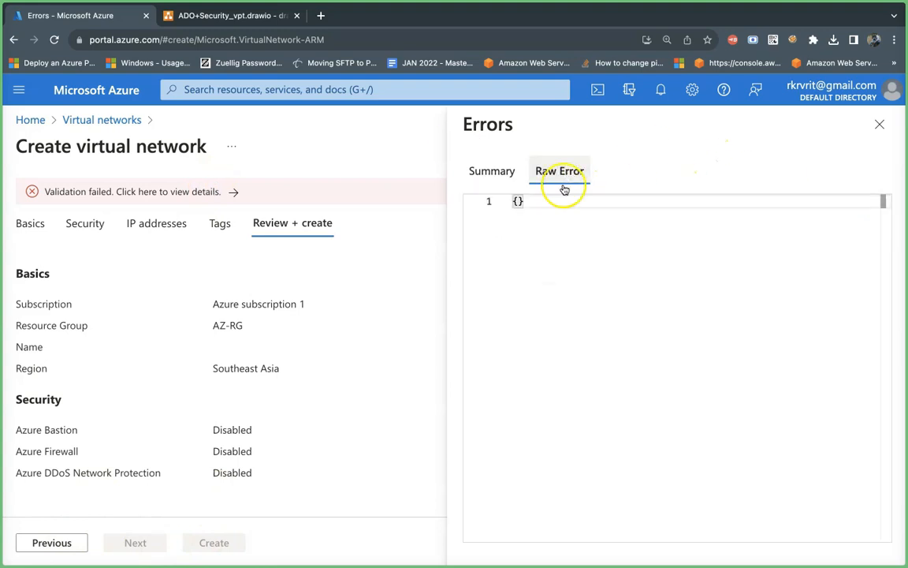
{"action": "left_click", "coordinate": [47, 544]}
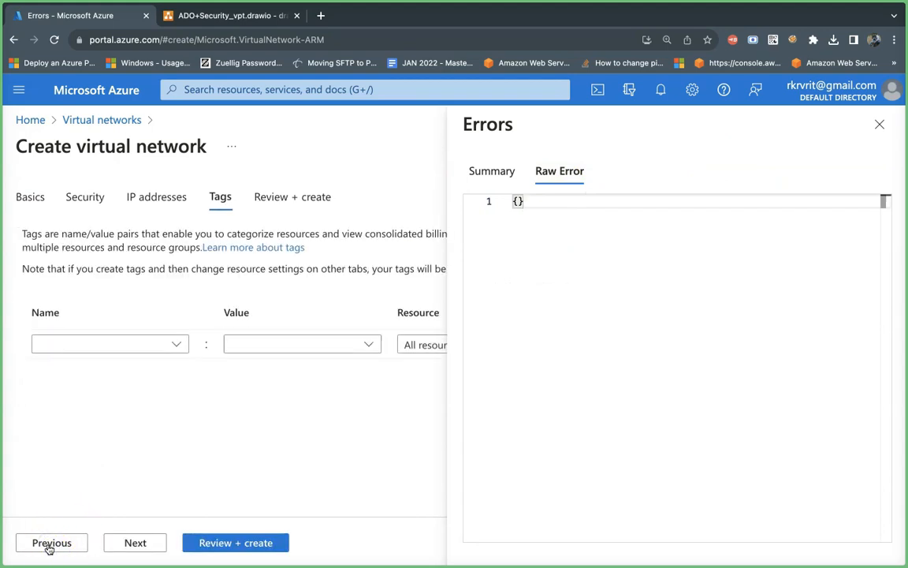
{"action": "left_click", "coordinate": [885, 127]}
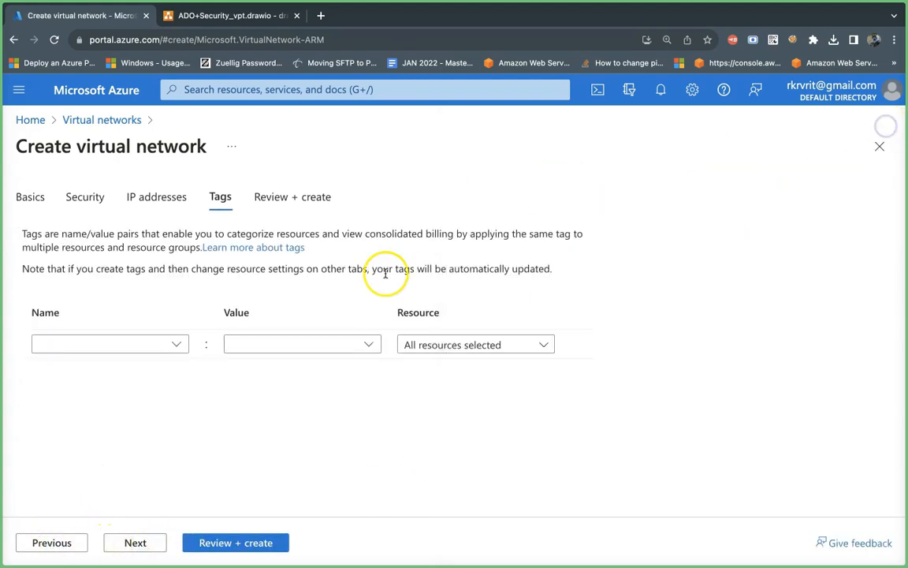
Step: Recheck the subnet list in the IP address settings and rerun the validation
{"action": "left_click", "coordinate": [52, 544]}
{"action": "scroll", "coordinate": [354, 429], "scroll_direction": "up", "scroll_amount": 2}
{"action": "scroll", "coordinate": [353, 430], "scroll_direction": "down", "scroll_amount": 5}
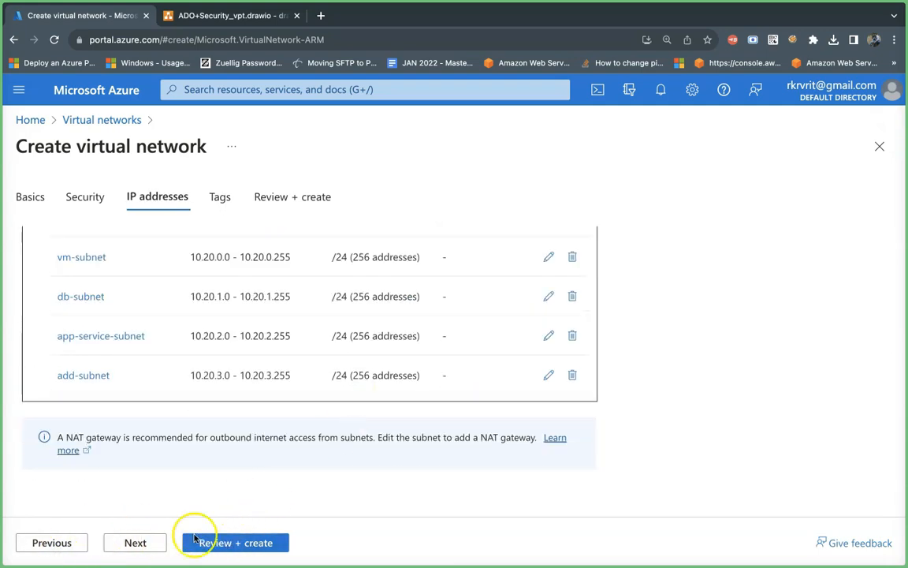
{"action": "left_click", "coordinate": [125, 542]}
{"action": "left_click", "coordinate": [138, 543]}
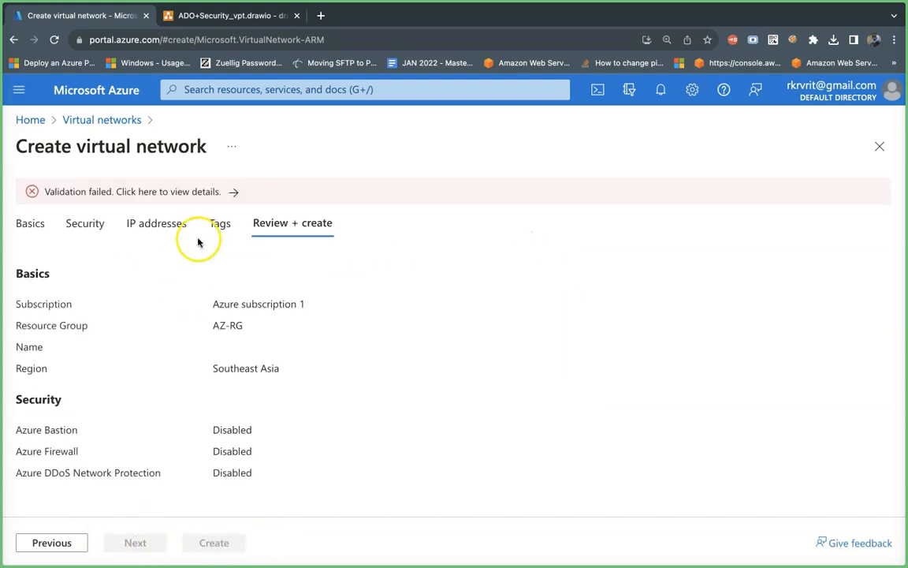
Step: Return to the basic settings to name the virtual network az-vnet, and validate and create it
{"action": "left_click", "coordinate": [53, 543]}
{"action": "left_click", "coordinate": [53, 543]}
{"action": "left_click", "coordinate": [53, 543]}
{"action": "left_click", "coordinate": [54, 543]}
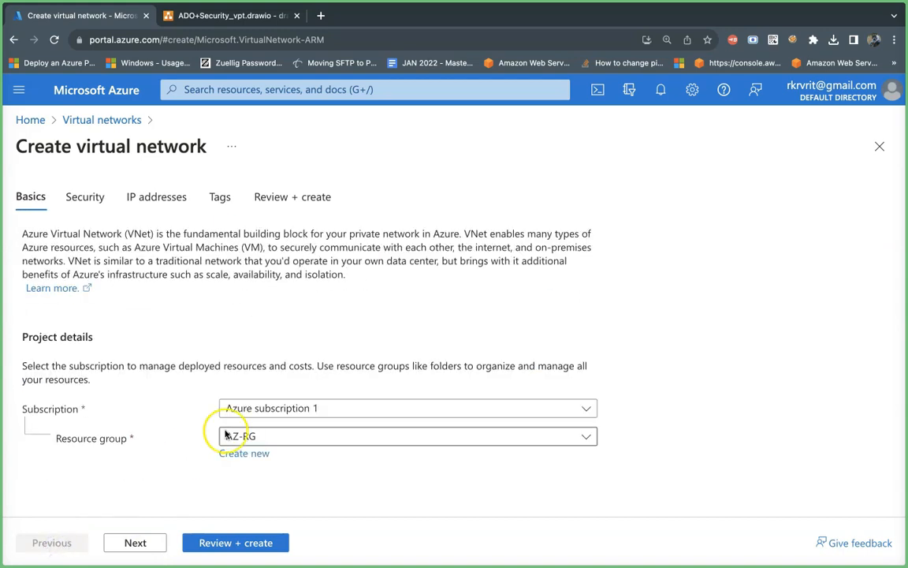
{"action": "scroll", "coordinate": [224, 431], "scroll_direction": "down", "scroll_amount": 3}
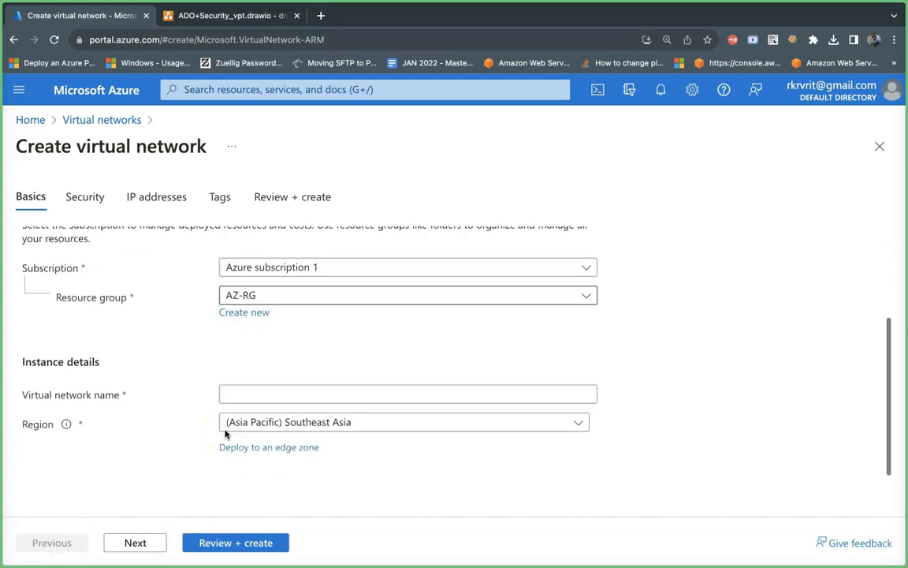
{"action": "left_click", "coordinate": [259, 393]}
{"action": "type", "text": "az-vnet"}
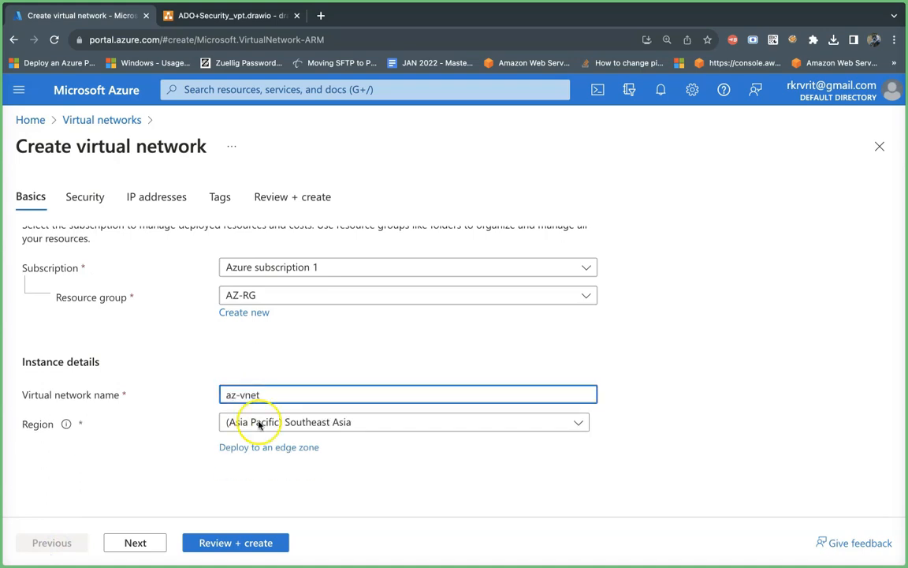
{"action": "left_click", "coordinate": [224, 544]}
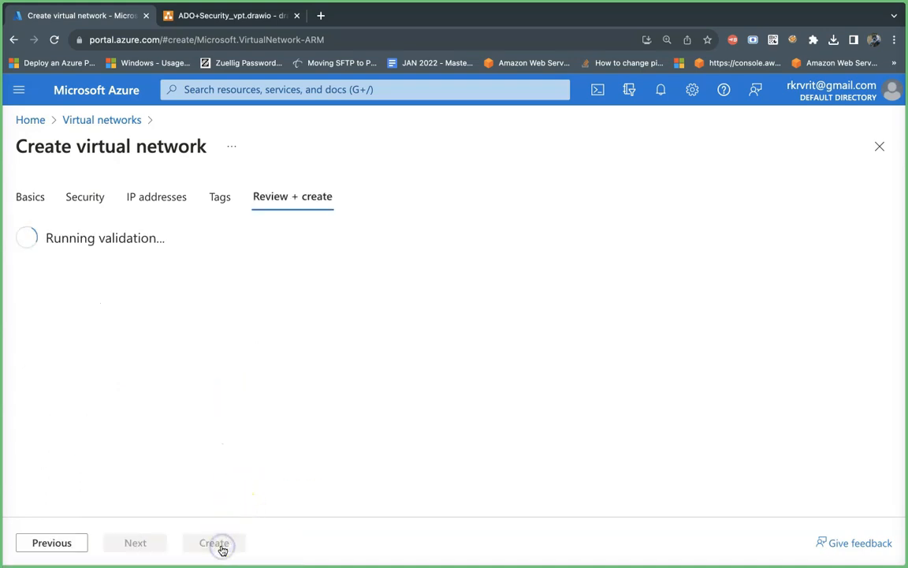
{"action": "left_click", "coordinate": [214, 544]}
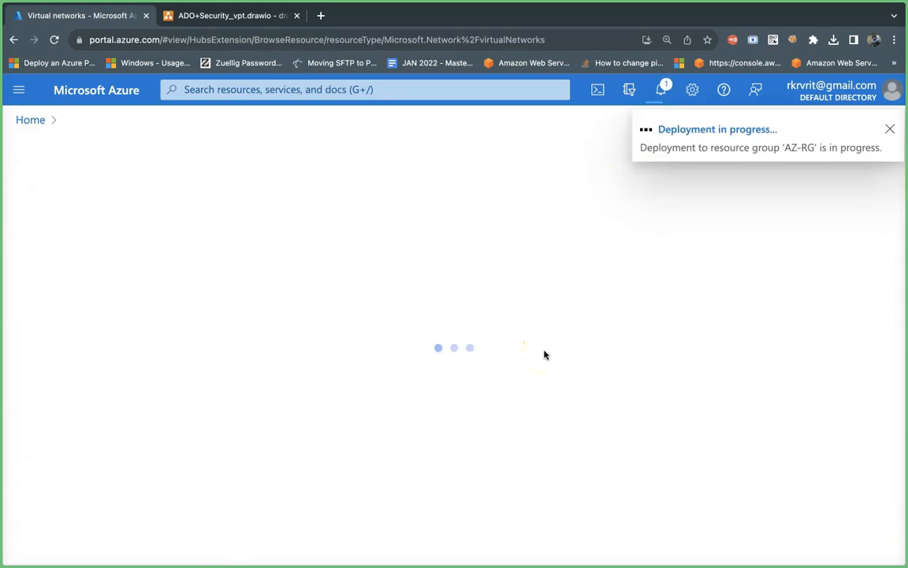
Step: Switch to the draw.io diagram and label the upper-left box of the four-subnet grid Vm-subnet
{"action": "left_click", "coordinate": [248, 24]}
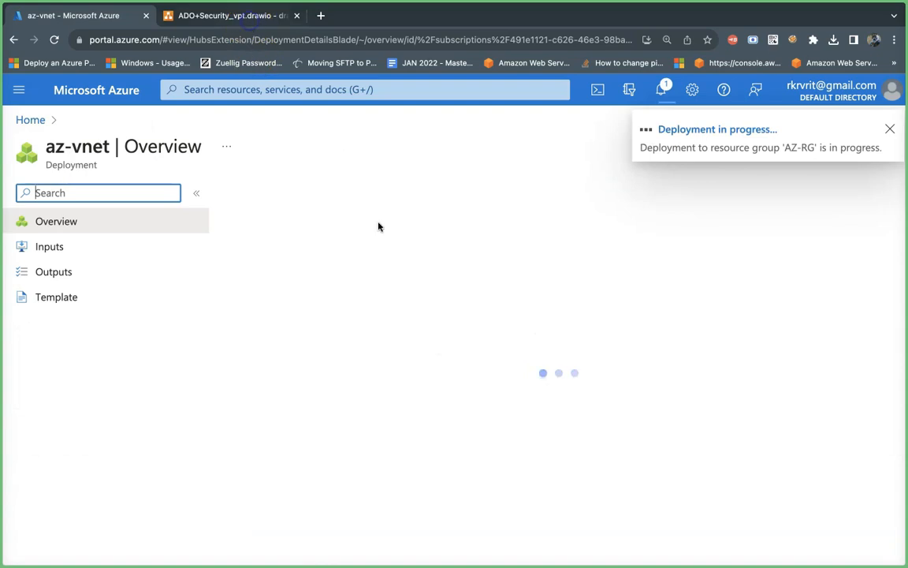
{"action": "scroll", "coordinate": [383, 368], "scroll_direction": "down", "scroll_amount": 5}
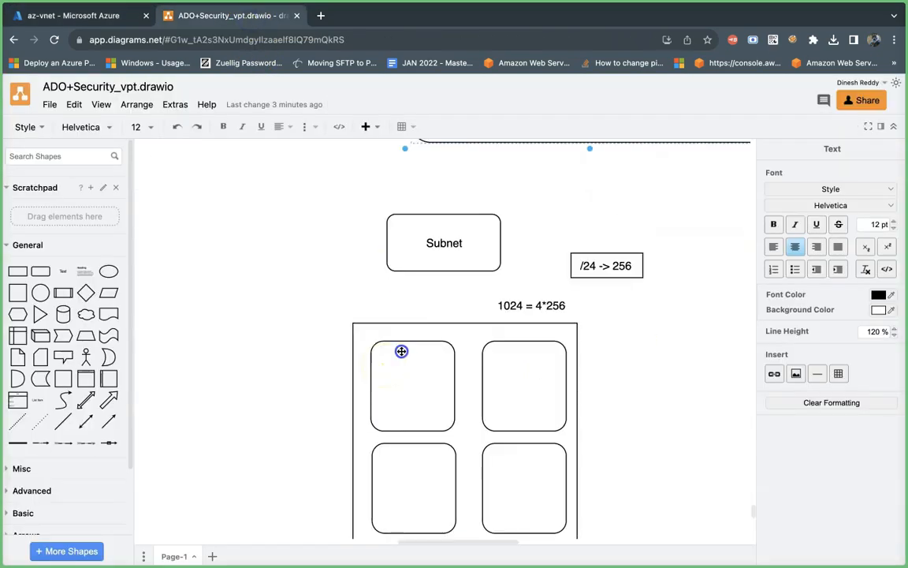
{"action": "left_click", "coordinate": [401, 350]}
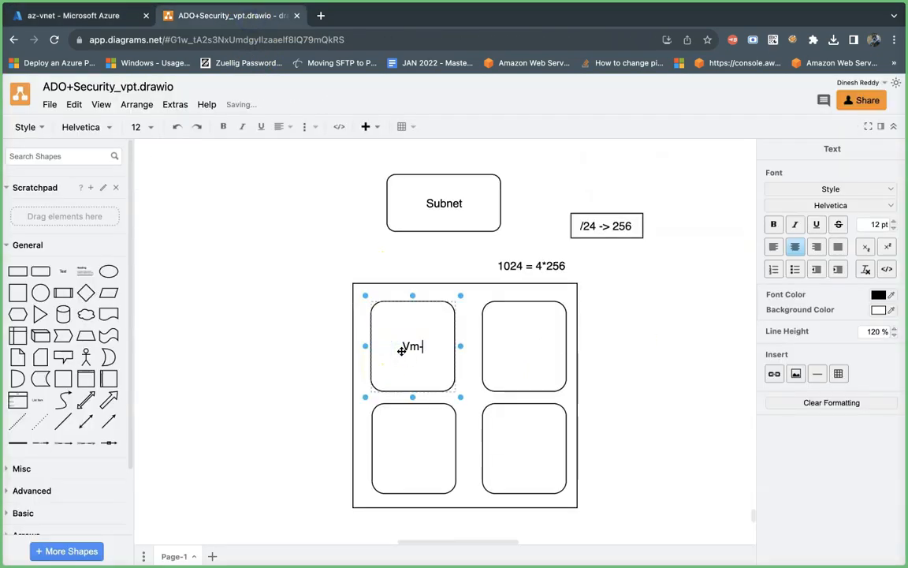
{"action": "type", "text": "Vm-subnet"}
Step: Open the label of the upper-right box in the four-subnet grid for editing
{"action": "left_click", "coordinate": [529, 329]}
{"action": "left_click", "coordinate": [523, 344]}
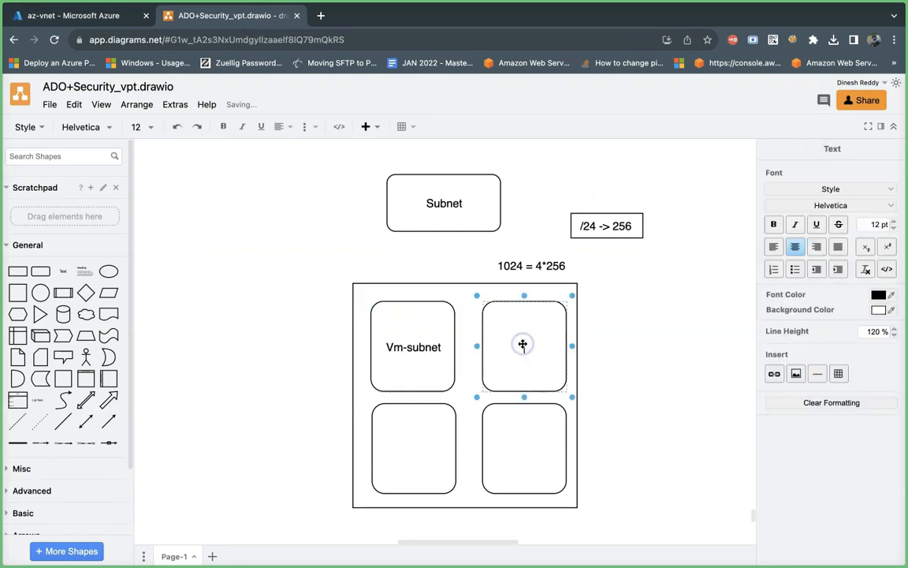